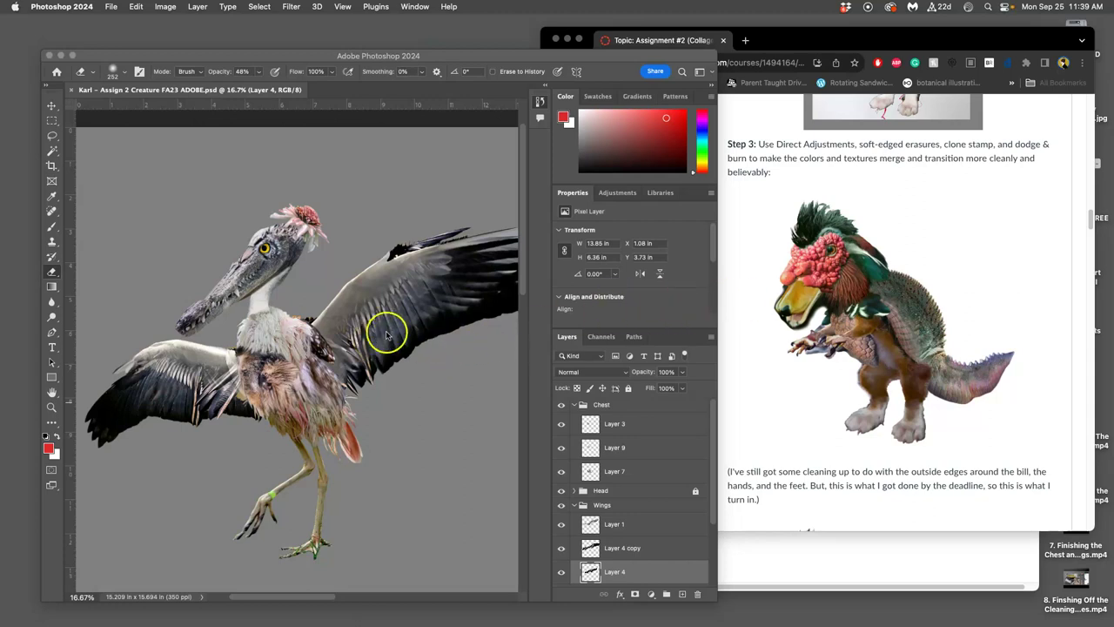
Examine the whole creature composite and compare it with the Step 3 example images on the assignment page.
scroll(420, 313, right, 4)
scroll(417, 314, left, 10)
scroll(415, 313, right, 5)
scroll(447, 311, left, 3)
scroll(410, 311, right, 3)
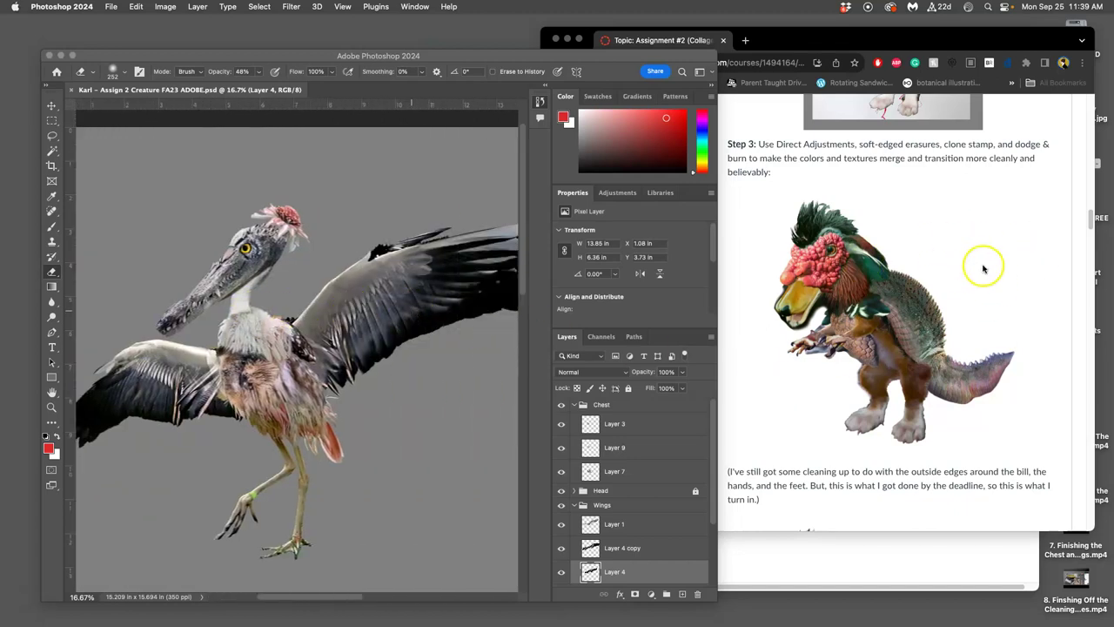
scroll(977, 265, up, 1)
scroll(974, 267, down, 1)
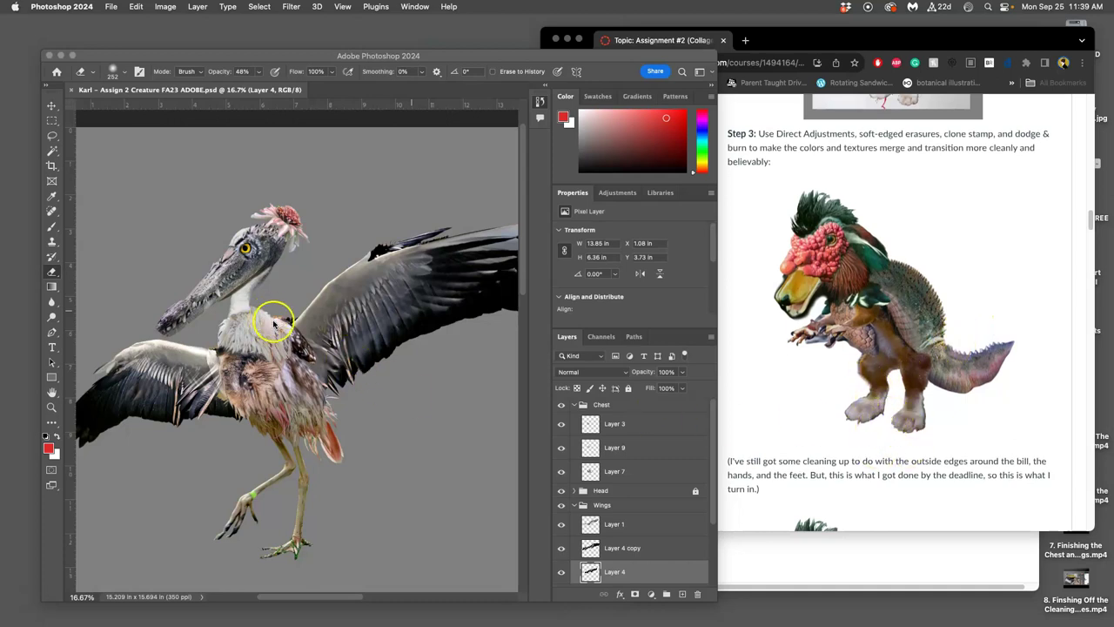
scroll(333, 374, right, 1)
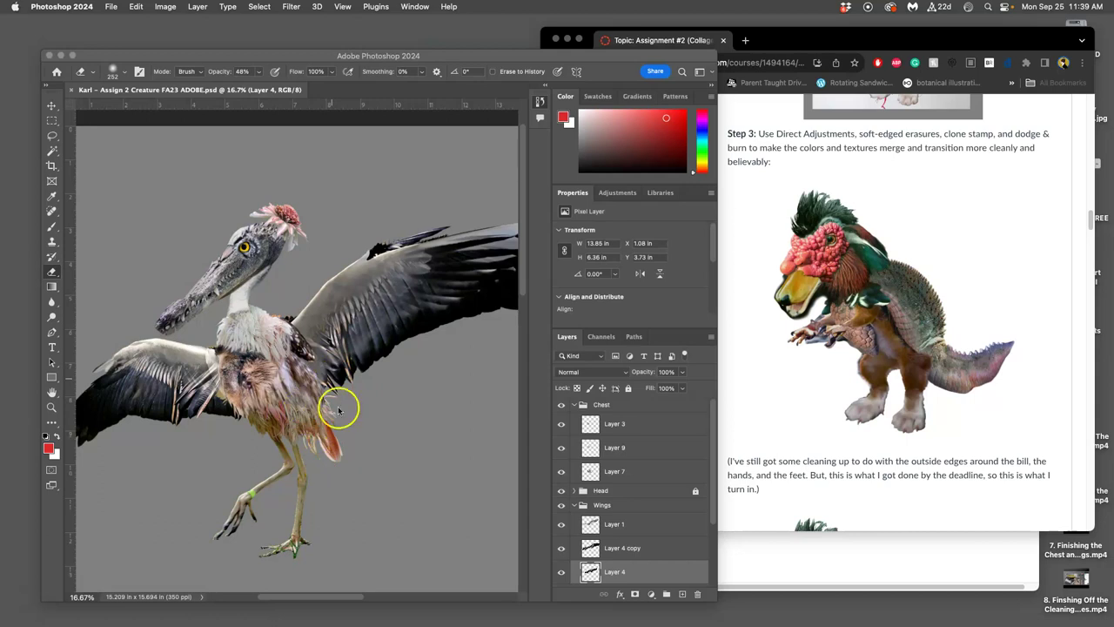
scroll(876, 467, down, 1)
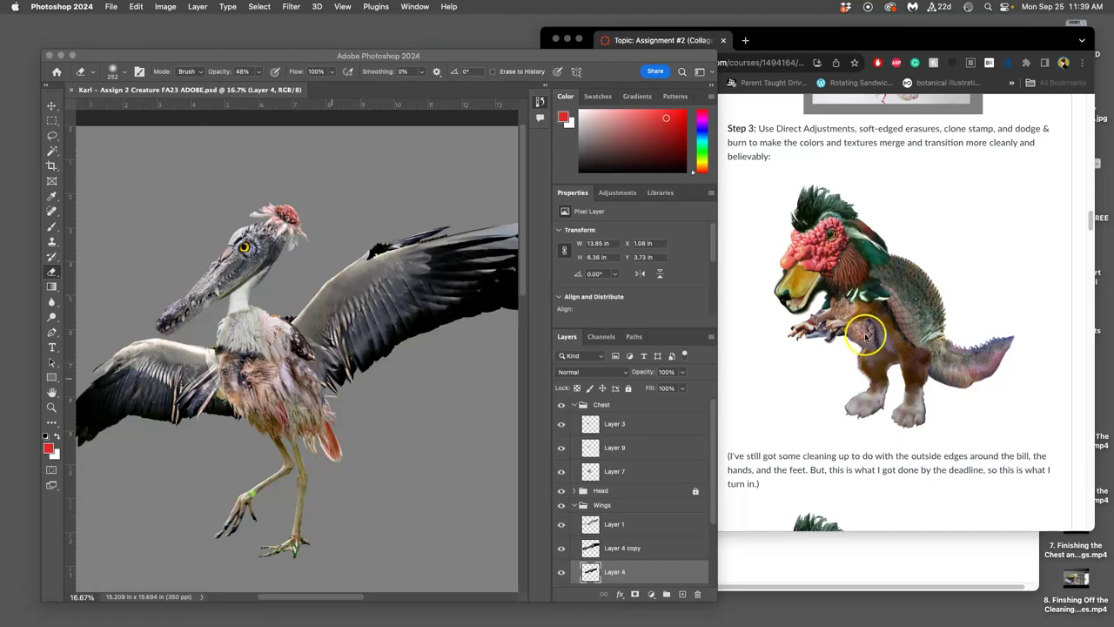
scroll(866, 335, down, 5)
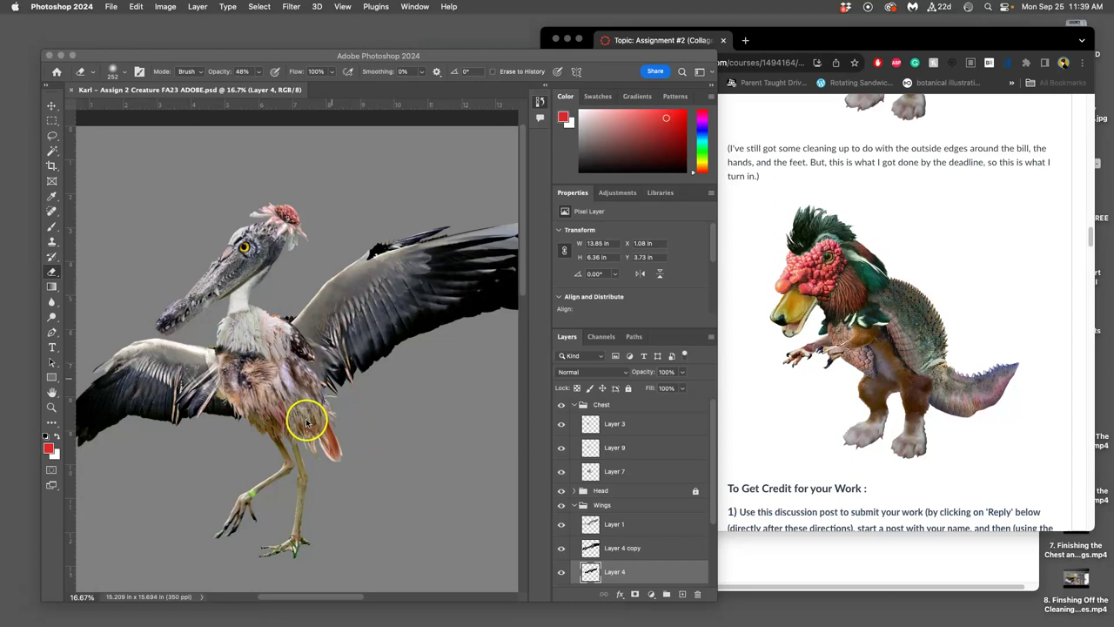
Inspect the creature's chest, neck and wing joins up close for transitions that still need cleaning.
click(377, 384)
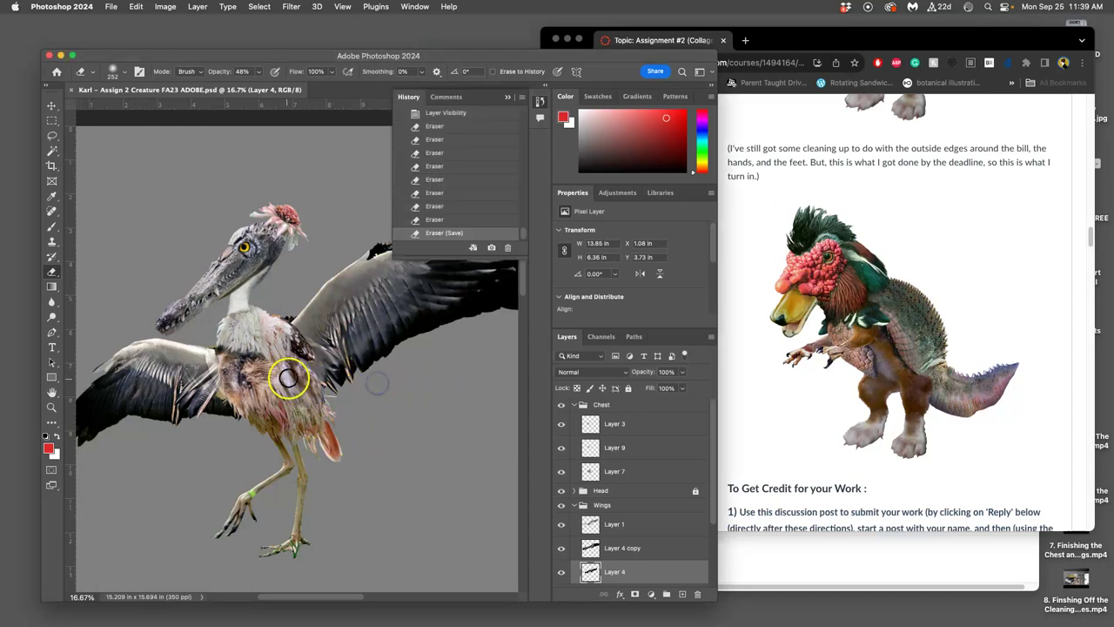
key(super+plus)
key(super+plus)
key(super+plus)
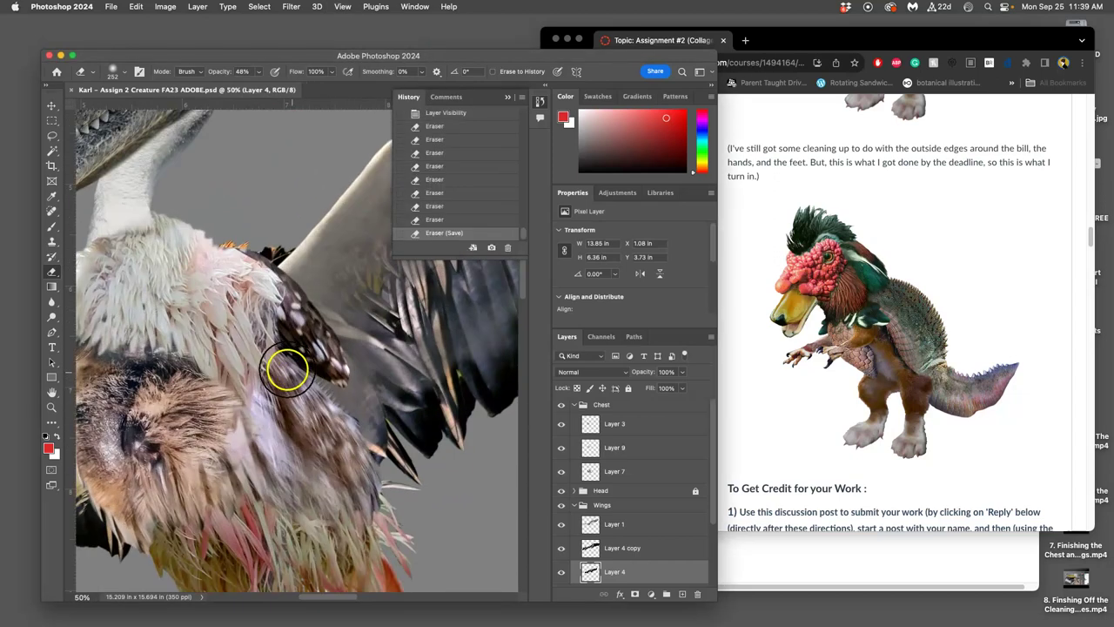
drag(283, 369, 395, 301)
drag(315, 343, 359, 305)
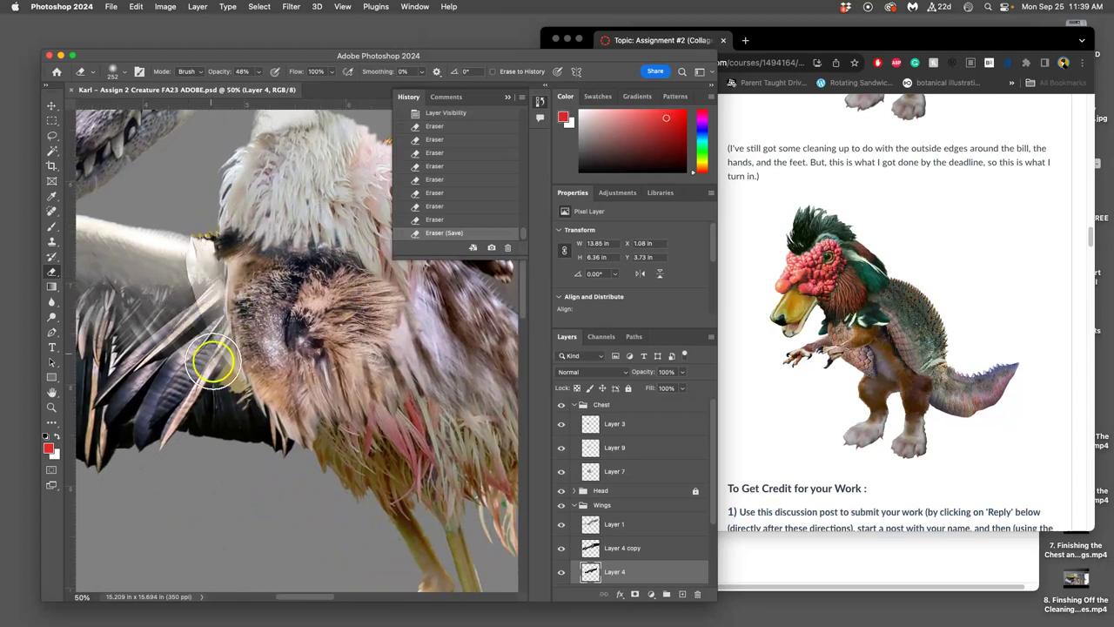
scroll(329, 323, up, 10)
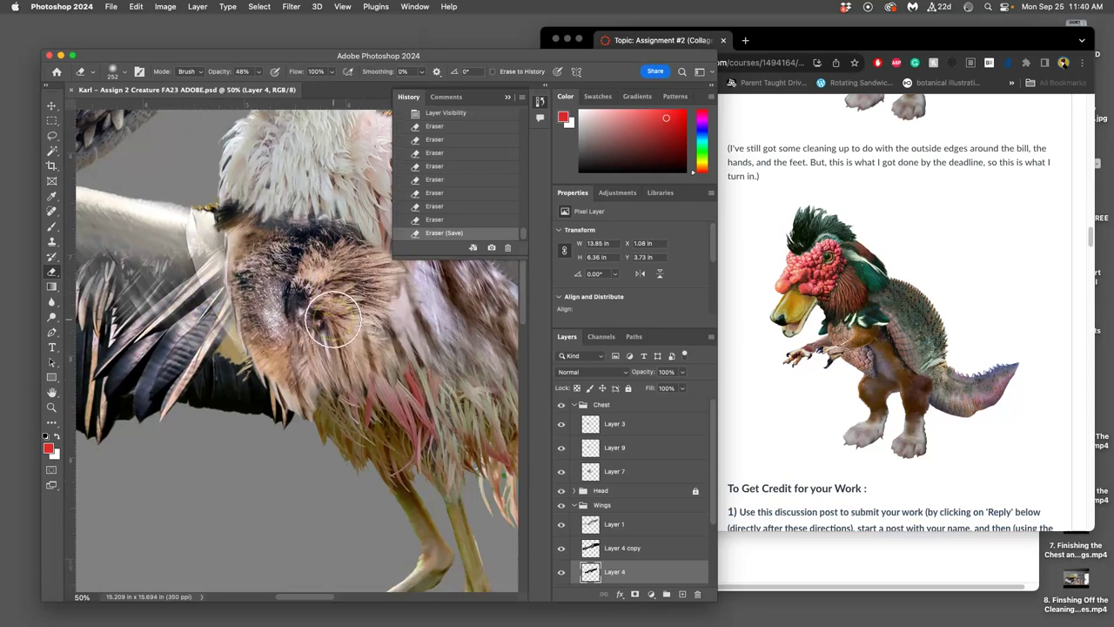
scroll(329, 324, down, 5)
drag(400, 281, 398, 283)
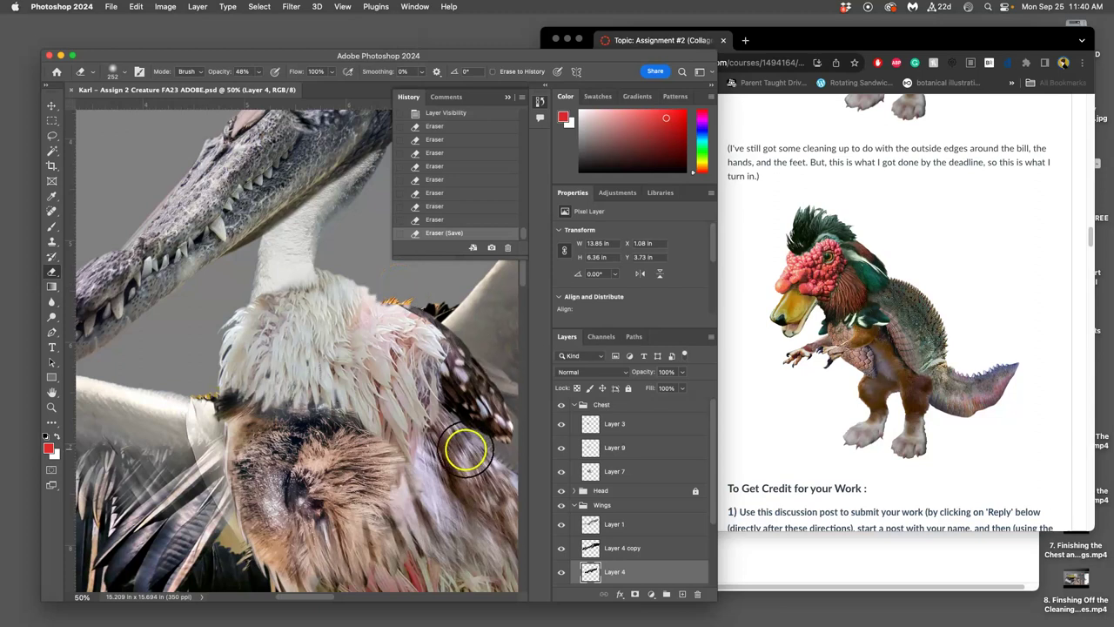
scroll(465, 448, down, 3)
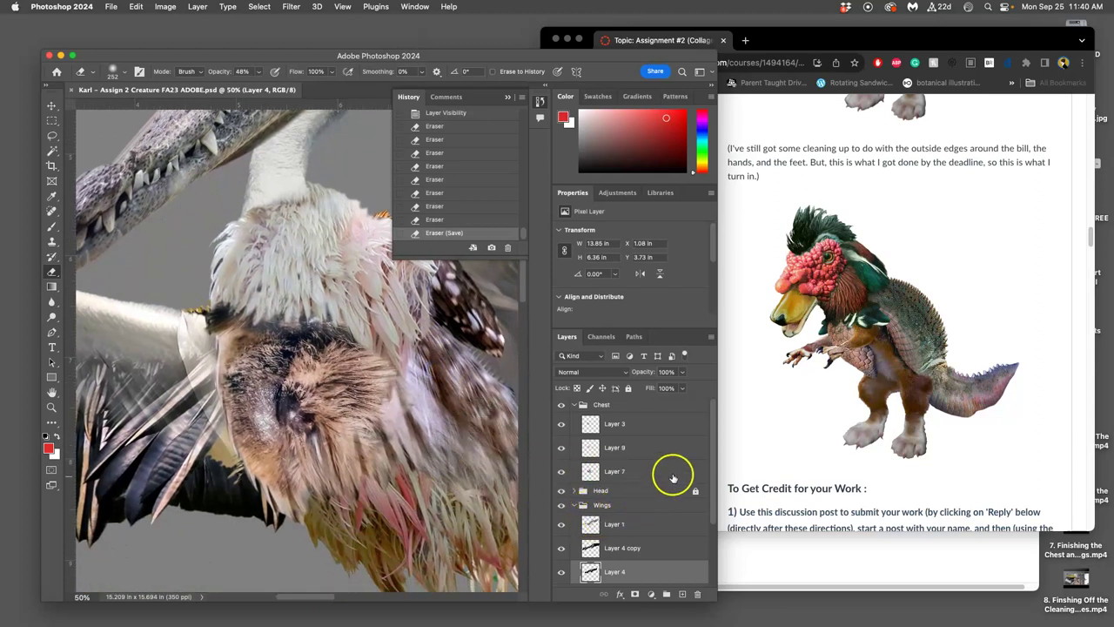
Unlock the Head group and erase around the wing feathers beside the chest on Layer 1, undoing the last stroke.
click(695, 491)
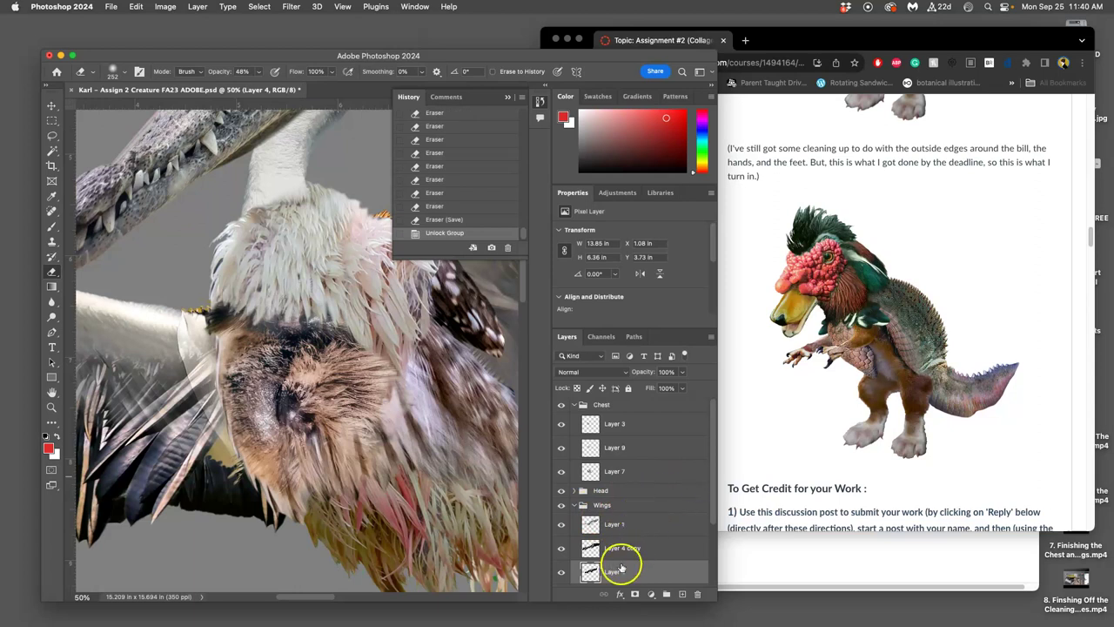
click(585, 525)
click(562, 526)
click(562, 526)
mouse_move(195, 396)
mouse_down()
mouse_move(206, 388)
mouse_move(192, 402)
mouse_move(179, 372)
mouse_move(169, 392)
mouse_up()
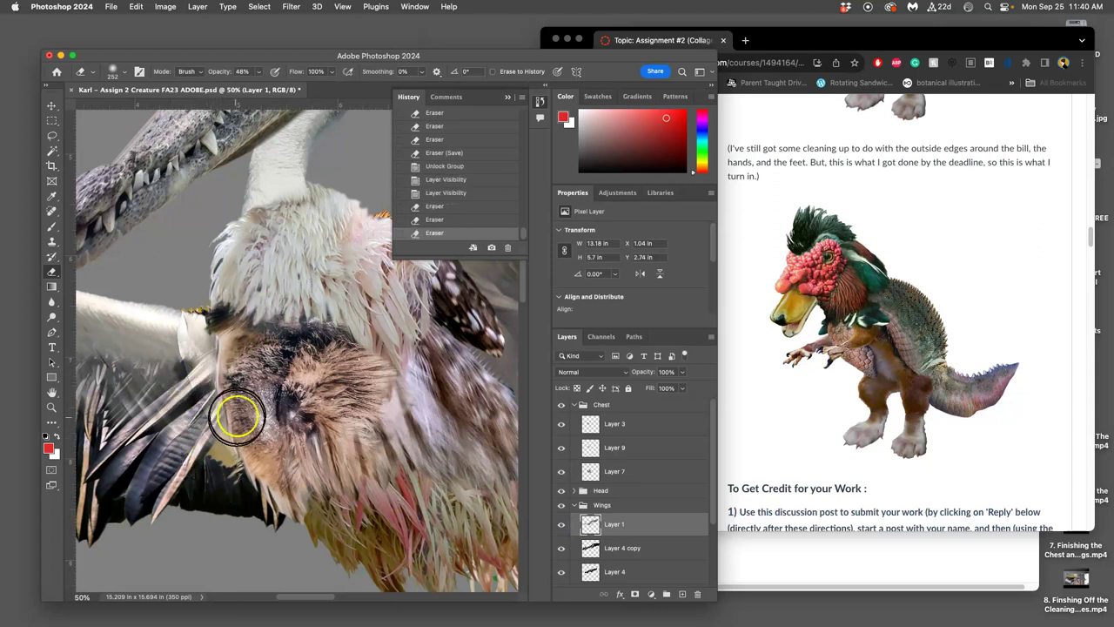
key(super+z)
Examine the green fringes on the legs and feet, the overall figure, and the wing's join with the chest.
scroll(360, 473, down, 15)
mouse_move(316, 438)
mouse_down()
mouse_move(323, 398)
mouse_move(315, 427)
mouse_up()
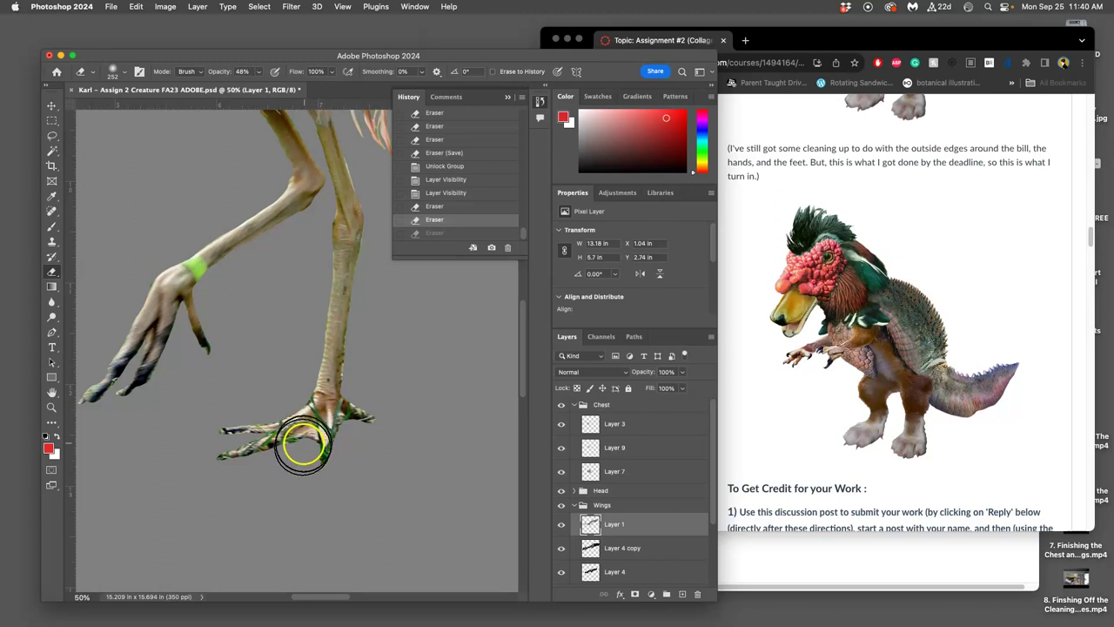
mouse_move(181, 302)
mouse_down()
mouse_move(169, 323)
mouse_move(194, 256)
mouse_move(204, 267)
mouse_move(199, 259)
mouse_move(186, 316)
mouse_move(209, 288)
mouse_move(202, 295)
mouse_move(252, 320)
mouse_up()
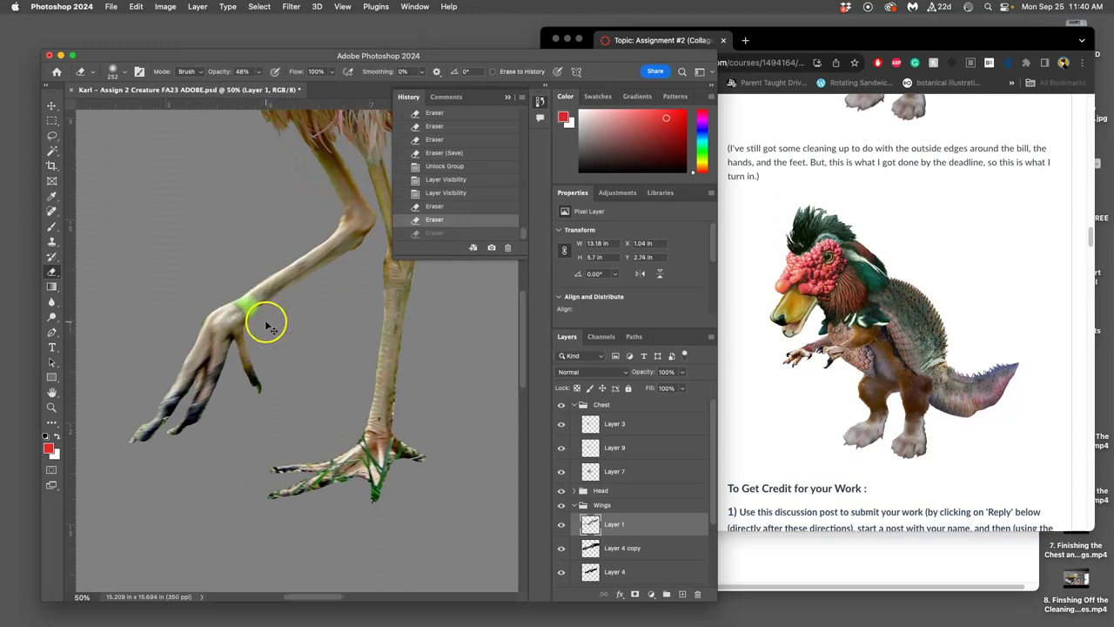
scroll(264, 327, down, 3)
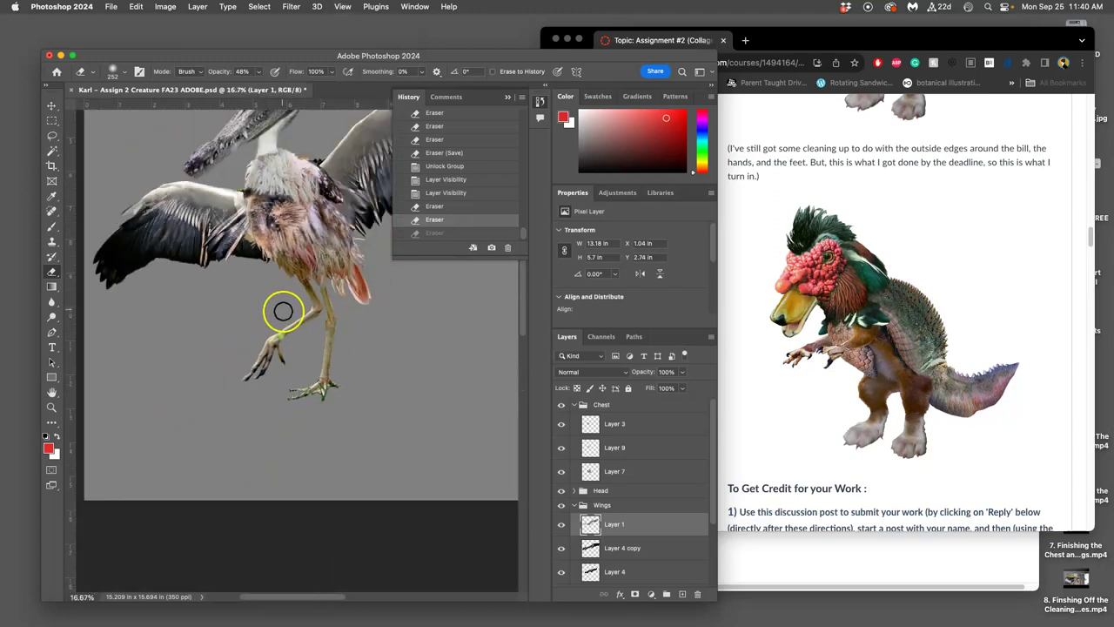
drag(286, 294, 306, 440)
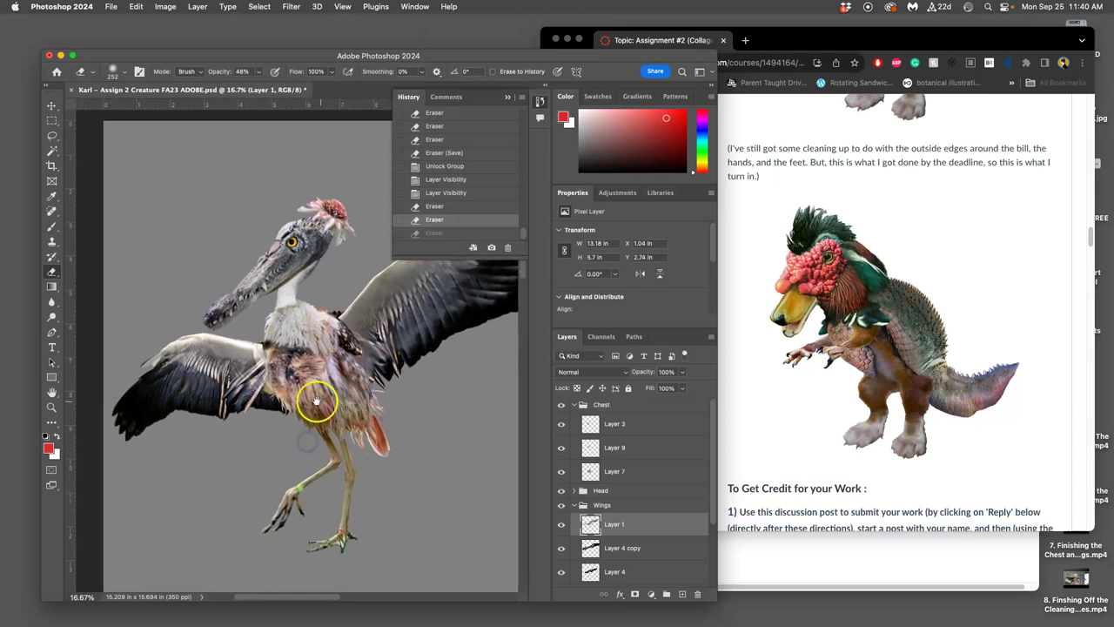
drag(315, 402, 297, 404)
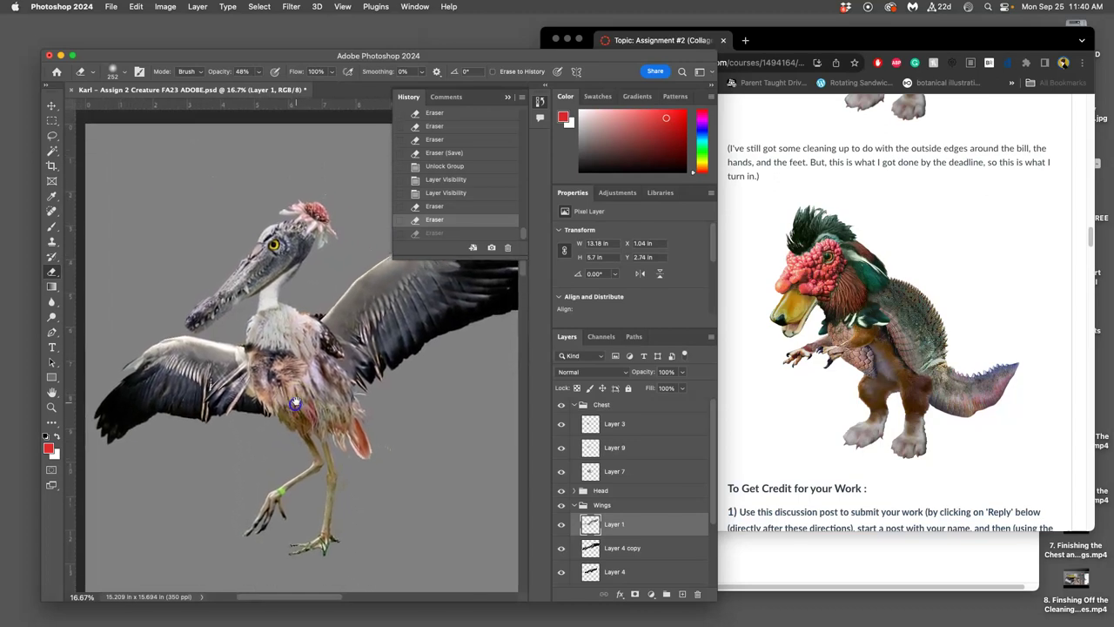
click(508, 97)
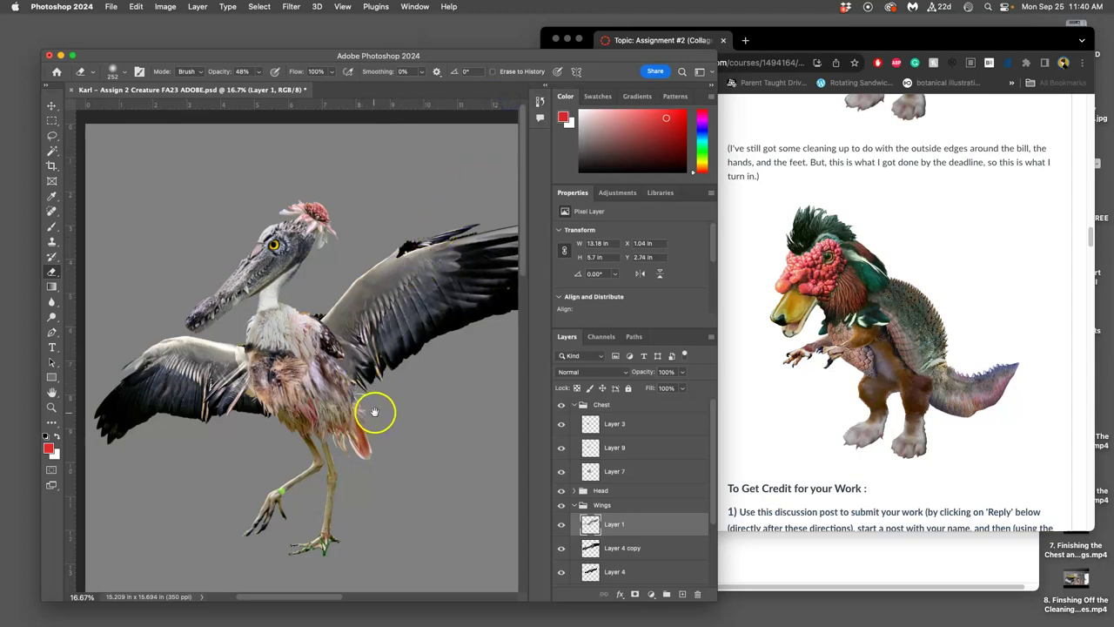
drag(373, 409, 379, 351)
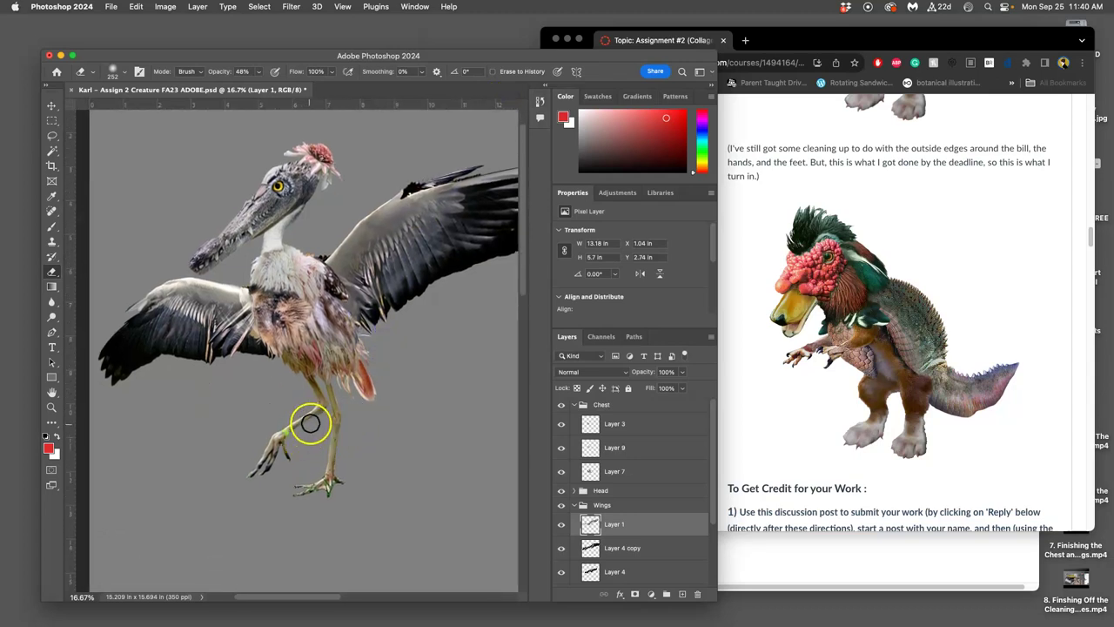
key(super+plus)
key(super+plus)
key(super+plus)
key(super+plus)
drag(312, 437, 420, 473)
mouse_move(300, 313)
mouse_down()
mouse_move(374, 426)
mouse_move(441, 475)
mouse_up()
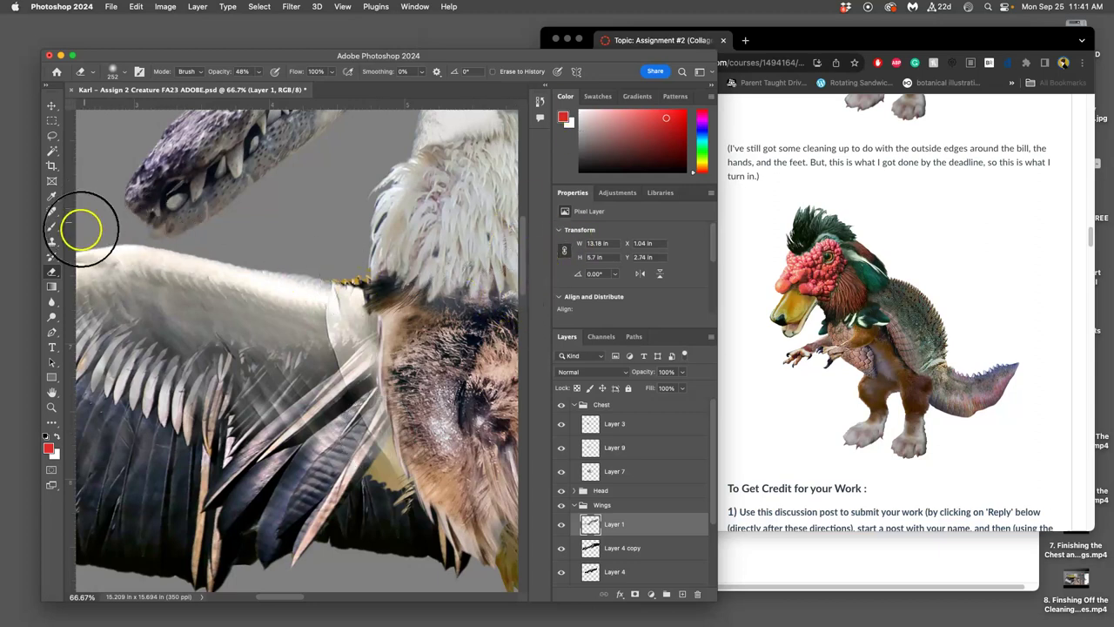
Set up the Clone Stamp tool to sample All Layers with a 105 px brush at 0% hardness.
click(51, 244)
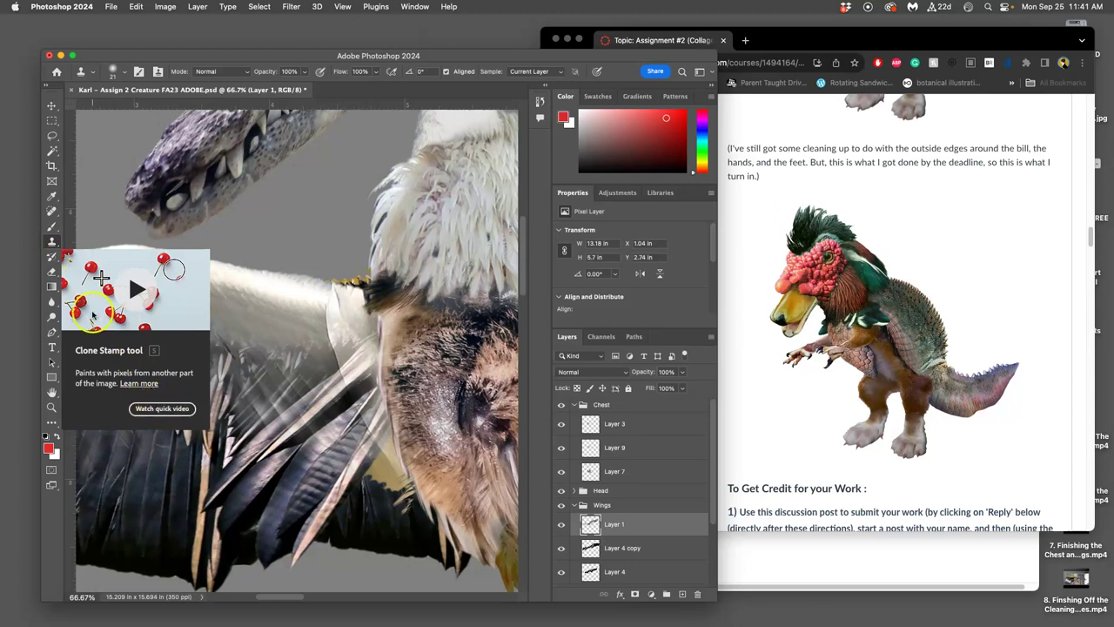
click(52, 243)
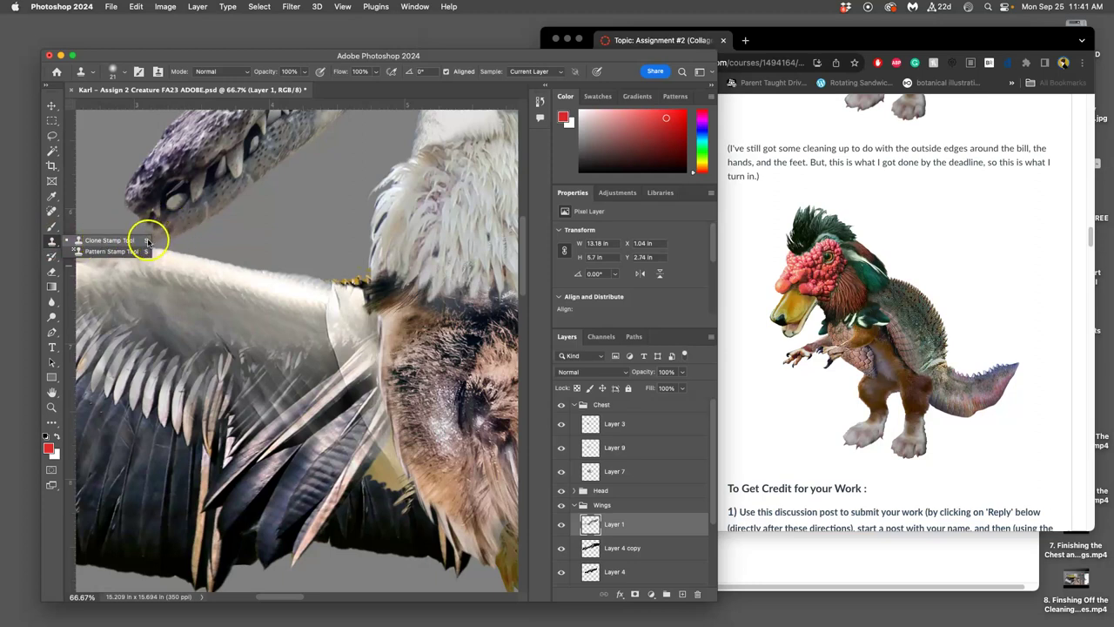
click(50, 241)
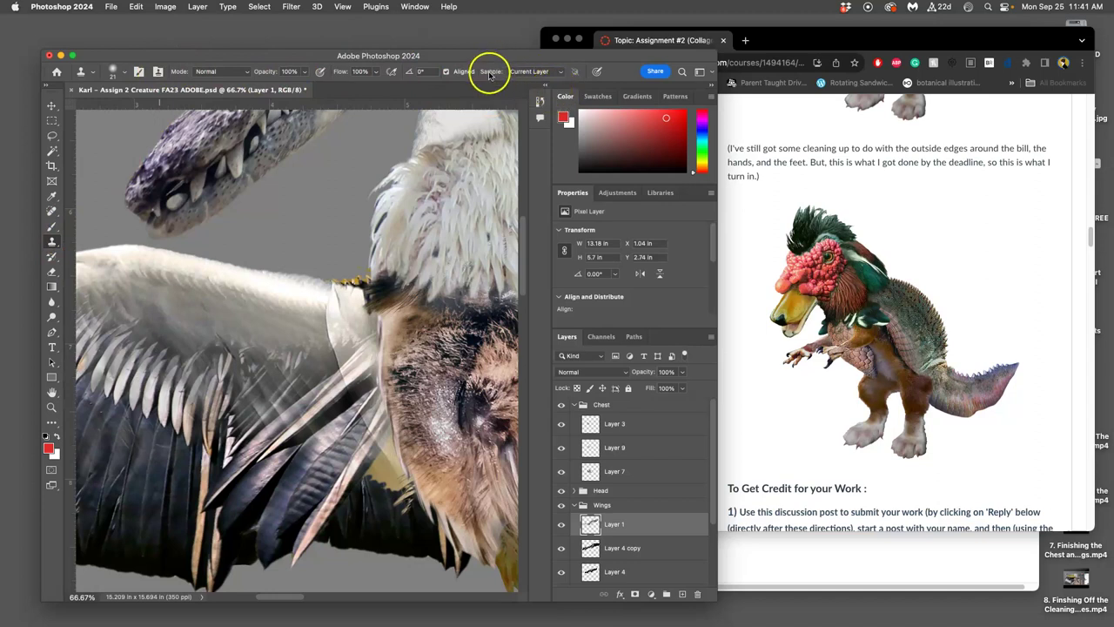
click(562, 73)
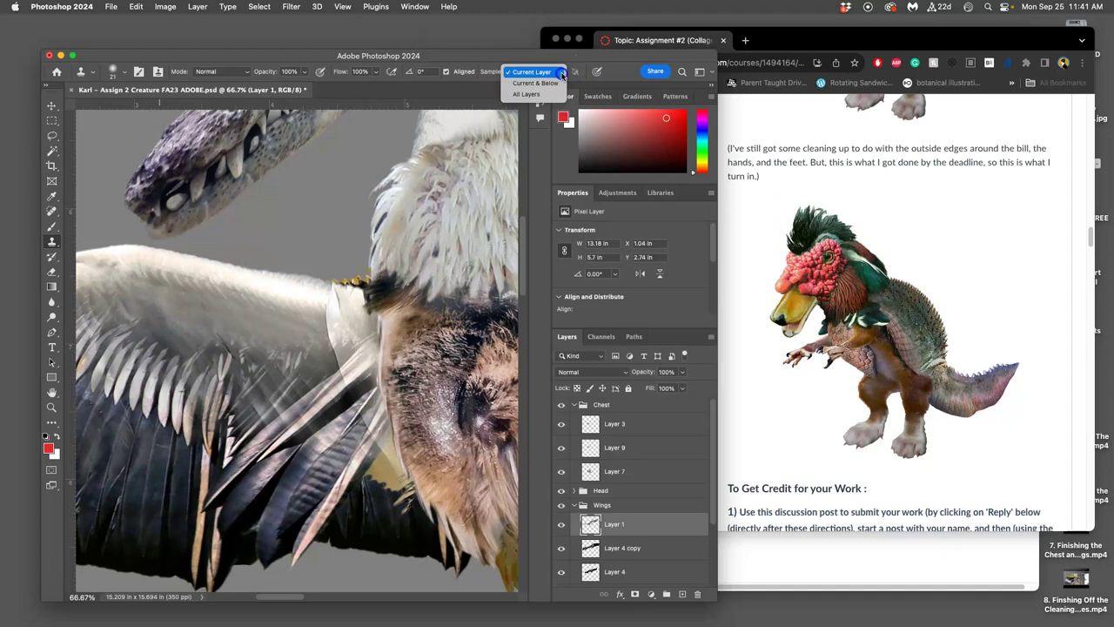
click(545, 93)
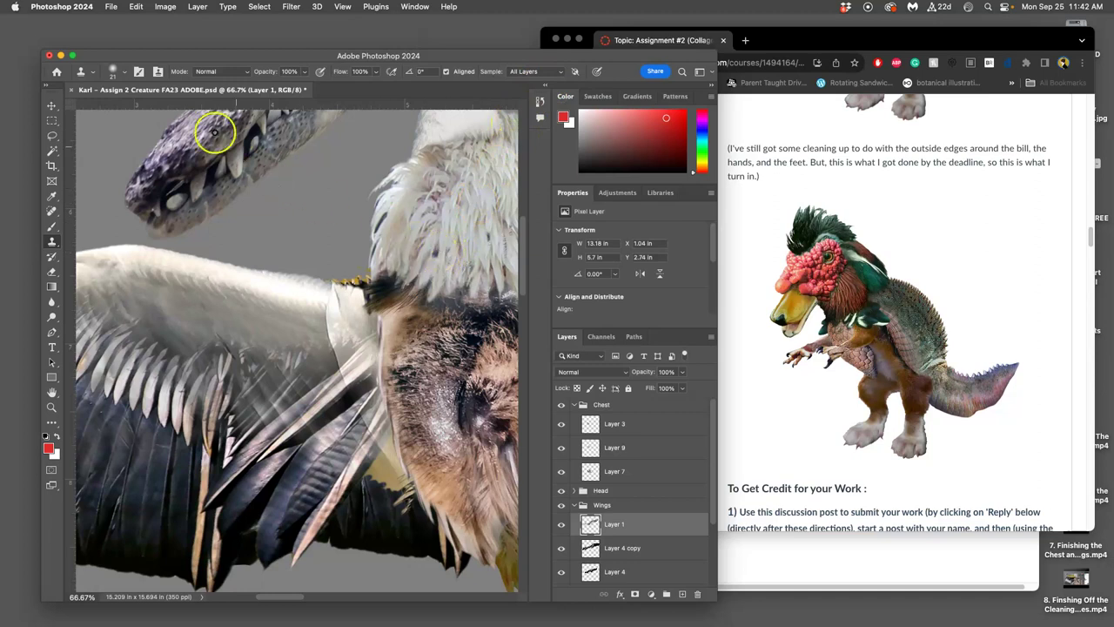
click(124, 77)
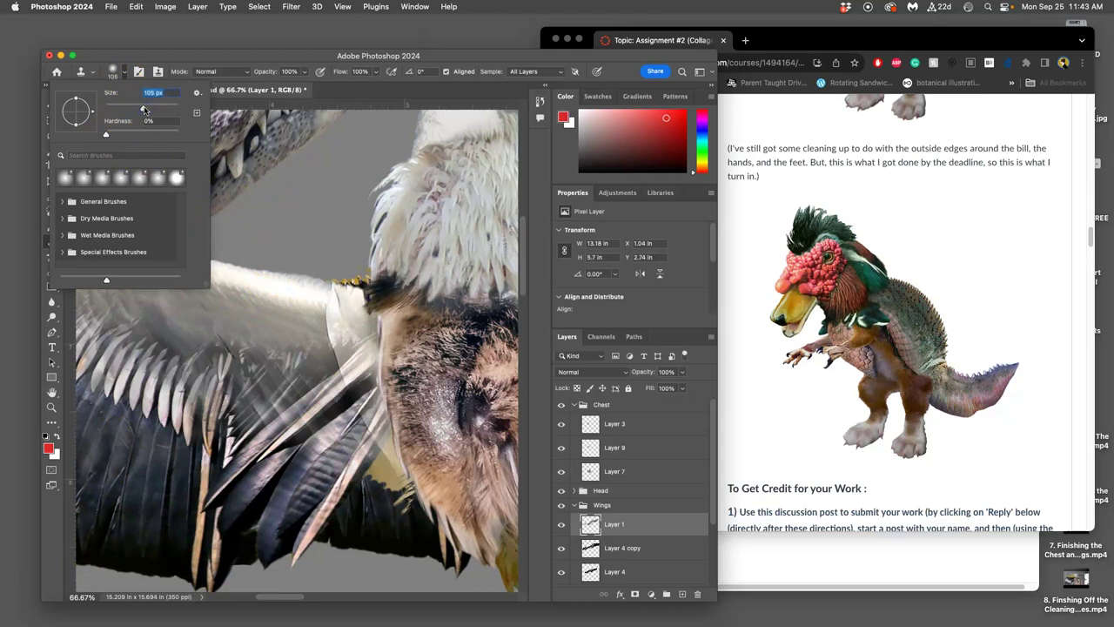
Collapse the layer groups and add a new layer named CLONE STAMP above the Chest group.
click(633, 406)
click(578, 406)
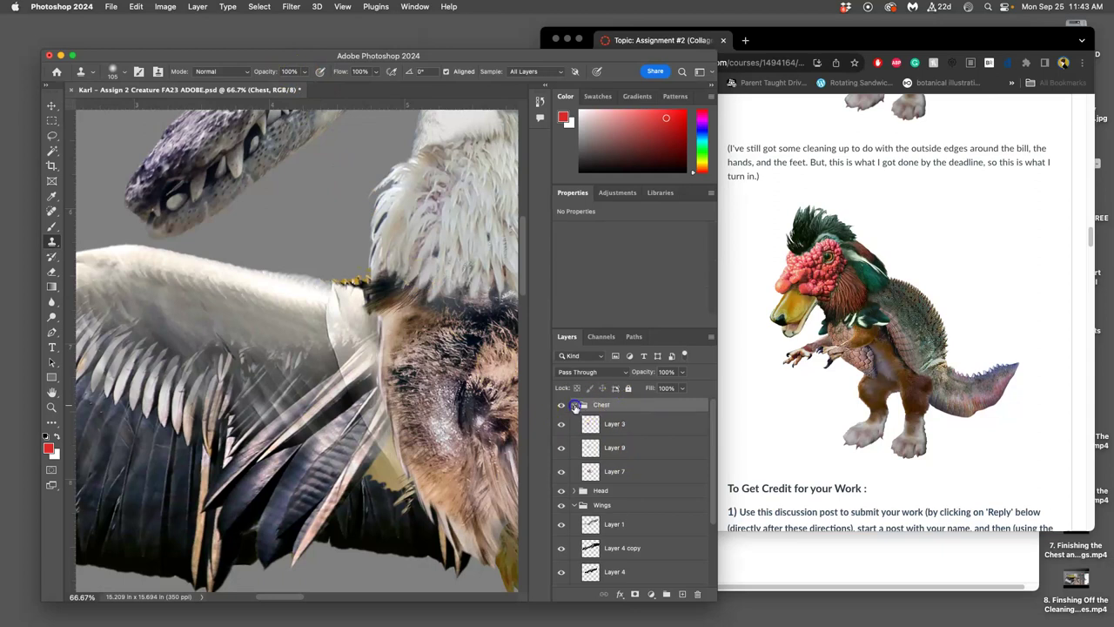
click(574, 435)
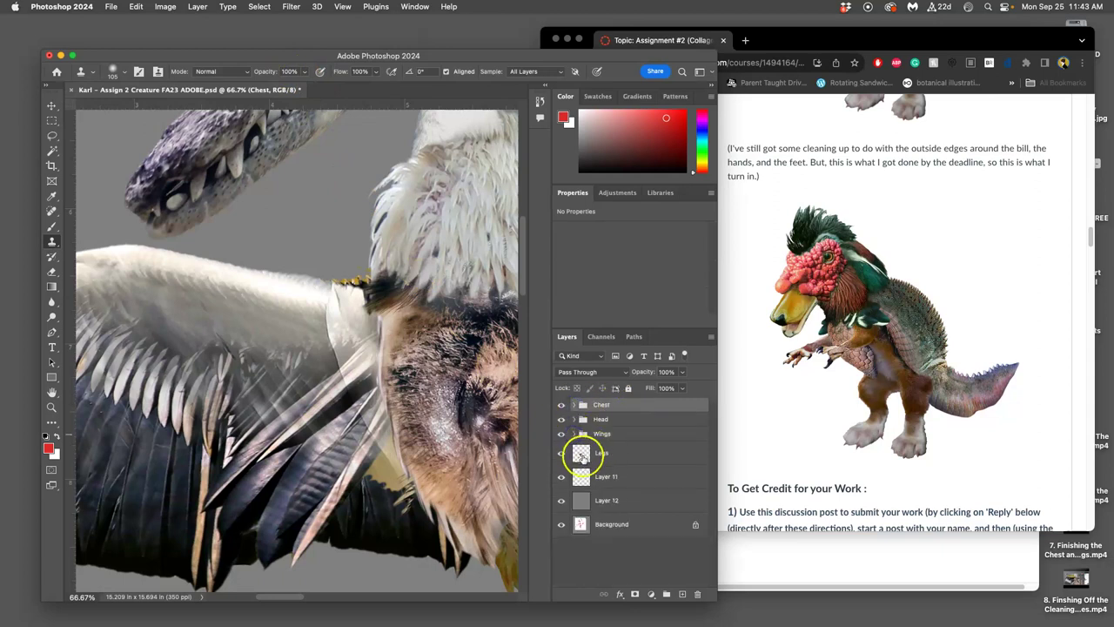
click(683, 595)
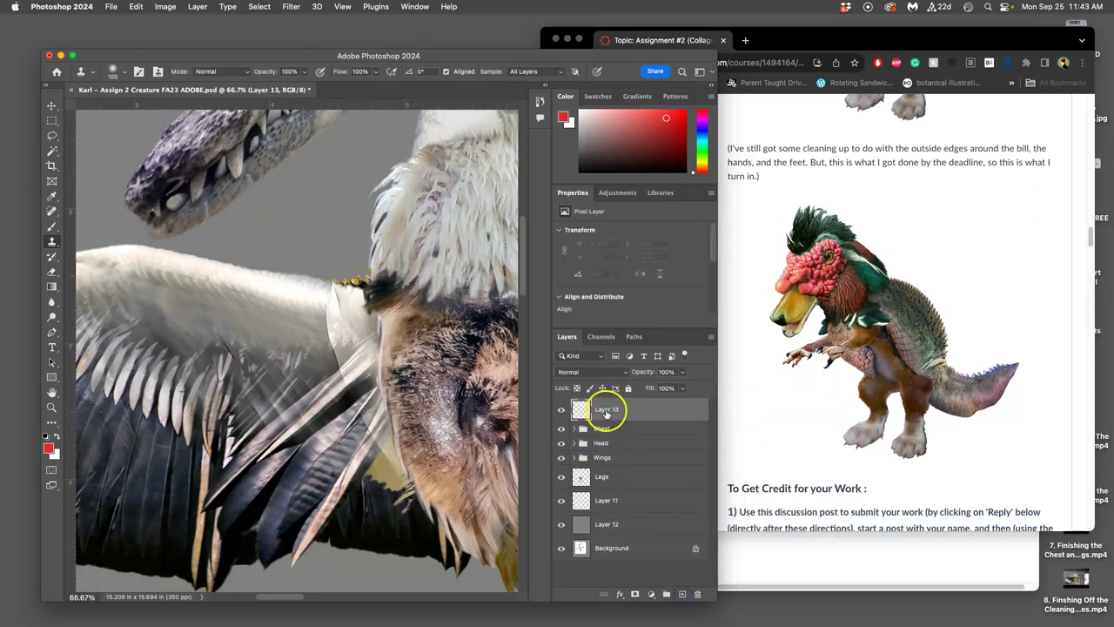
text(CLONE STAMP)
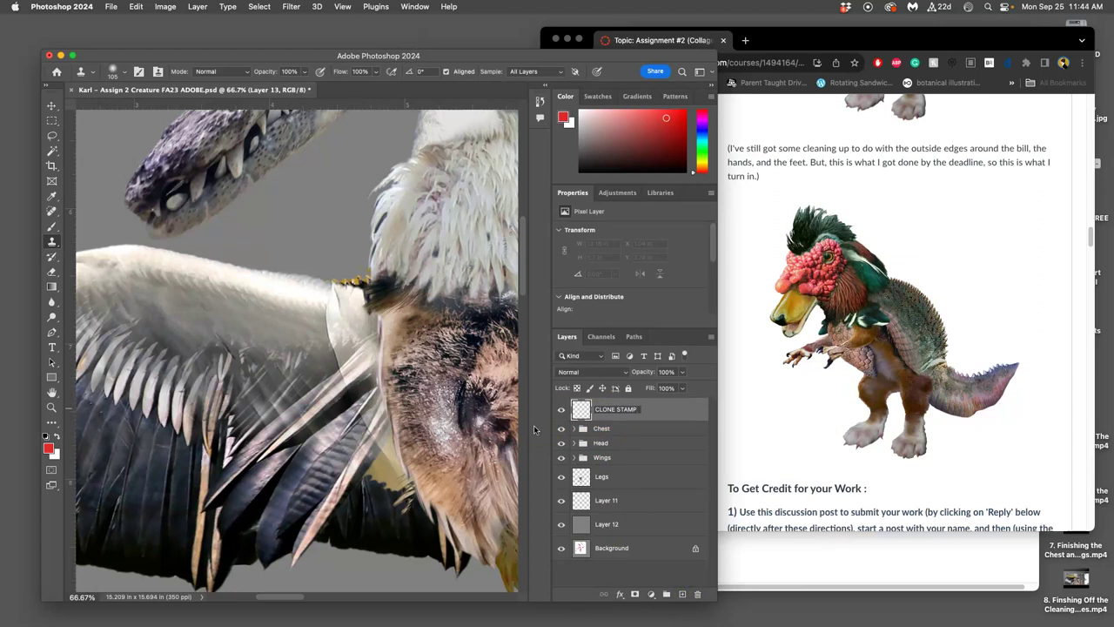
Give the CLONE STAMP layer a red colour label.
click(561, 406)
right_click(561, 407)
click(601, 451)
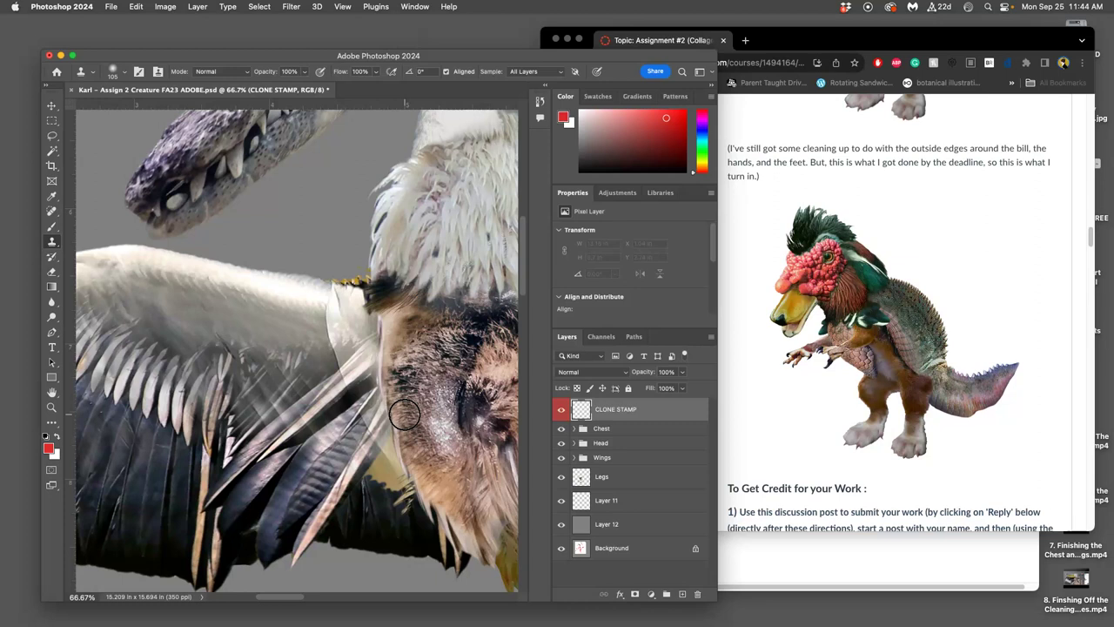
Try the Clone Stamp on the gray background just above the creature's snout without defining a source point.
mouse_move(405, 415)
mouse_down()
mouse_move(389, 383)
mouse_move(340, 350)
mouse_up()
scroll(339, 350, down, 5)
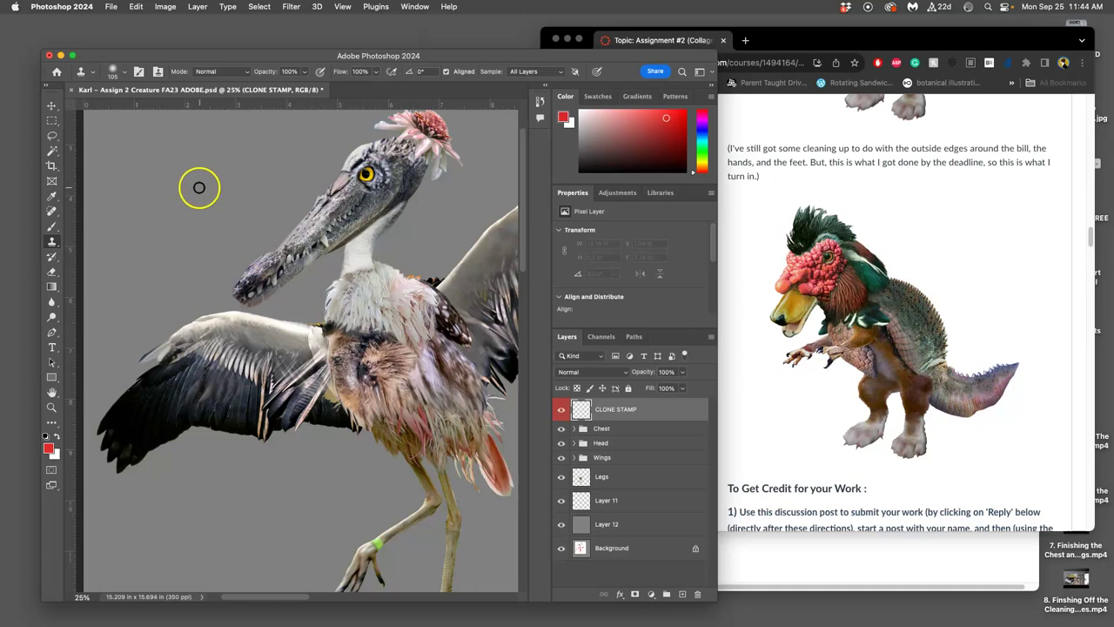
click(270, 227)
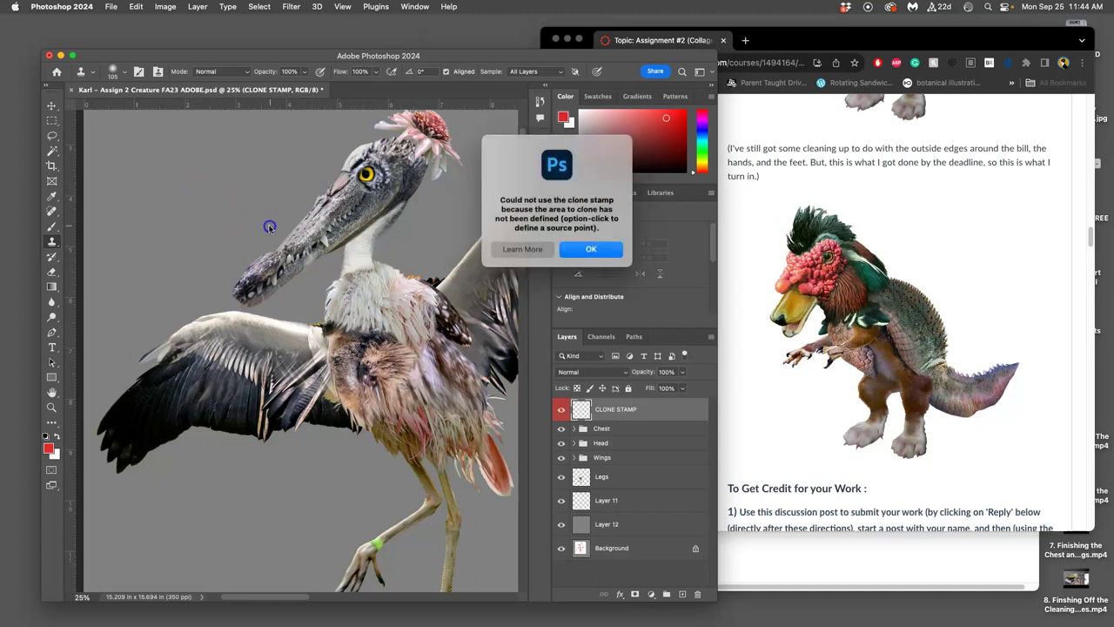
click(589, 249)
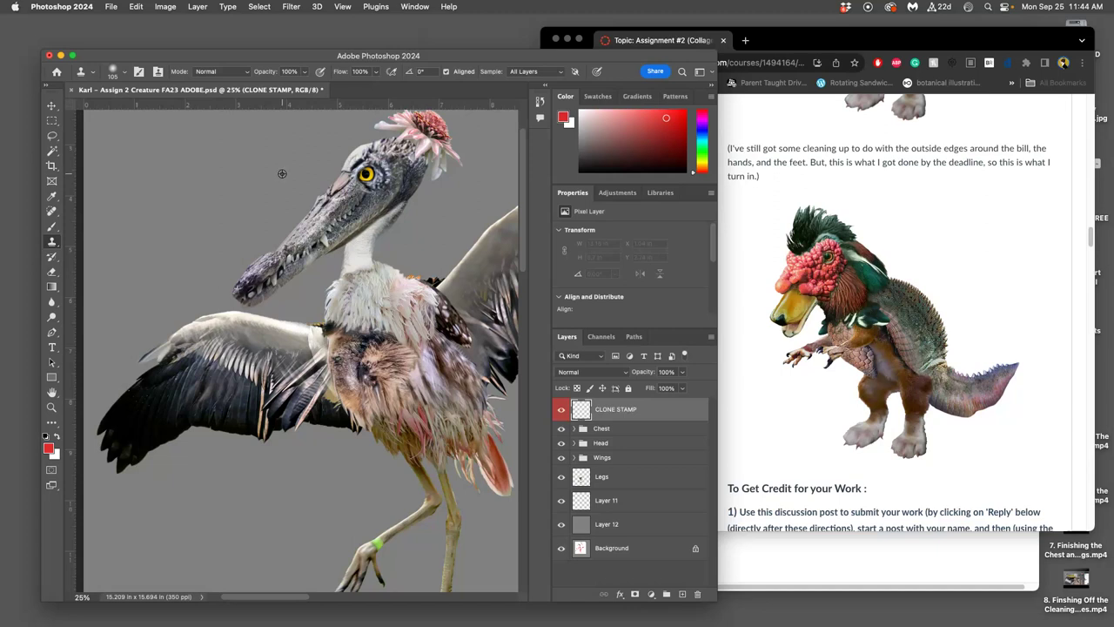
Clone the wing's smooth pale plumage over the visible seam where the creature's left-hand wing meets the chest.
scroll(315, 306, up, 3)
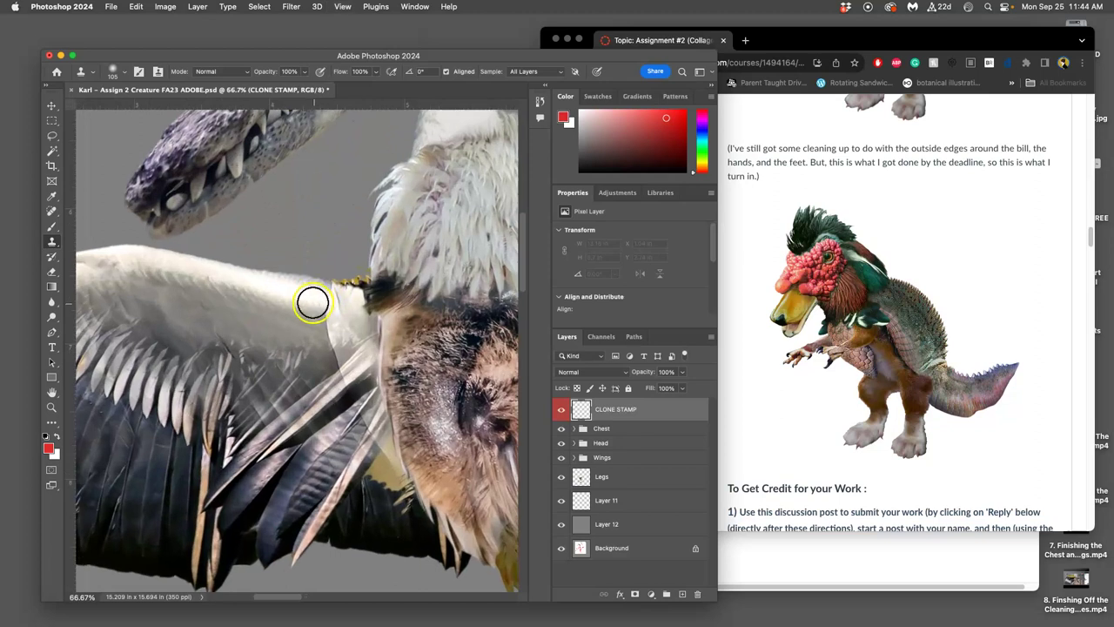
alt+click(268, 294)
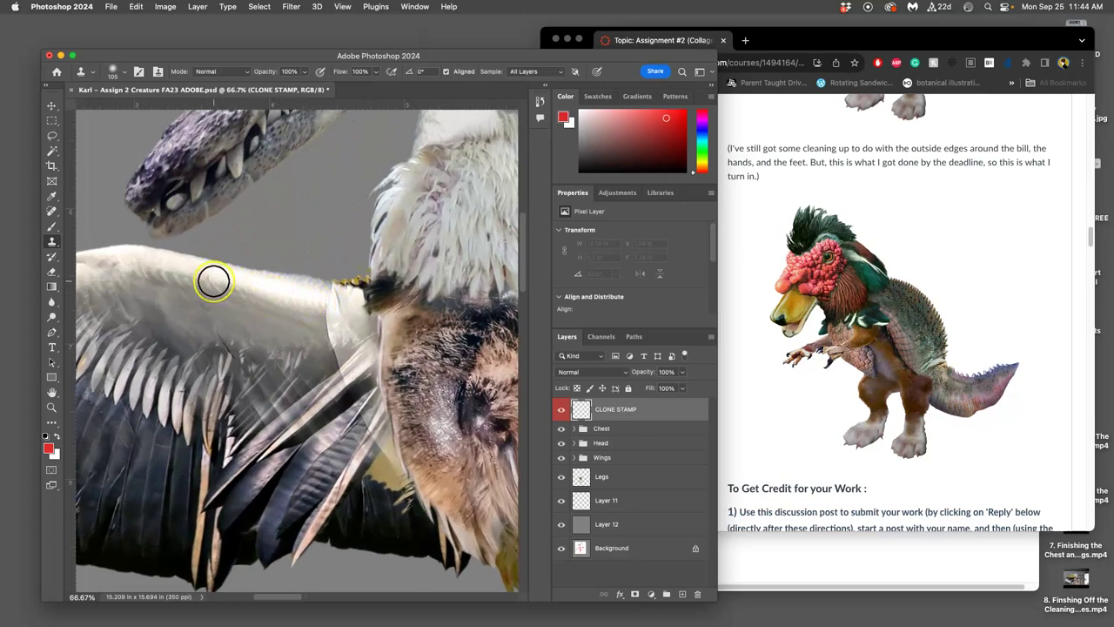
alt+click(213, 283)
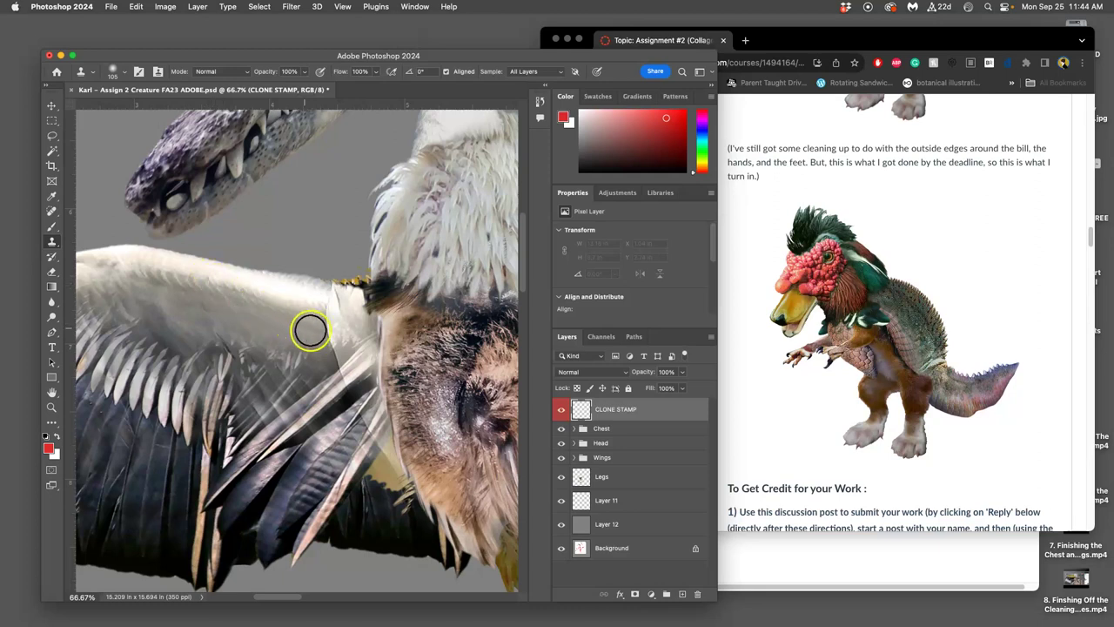
alt+click(230, 287)
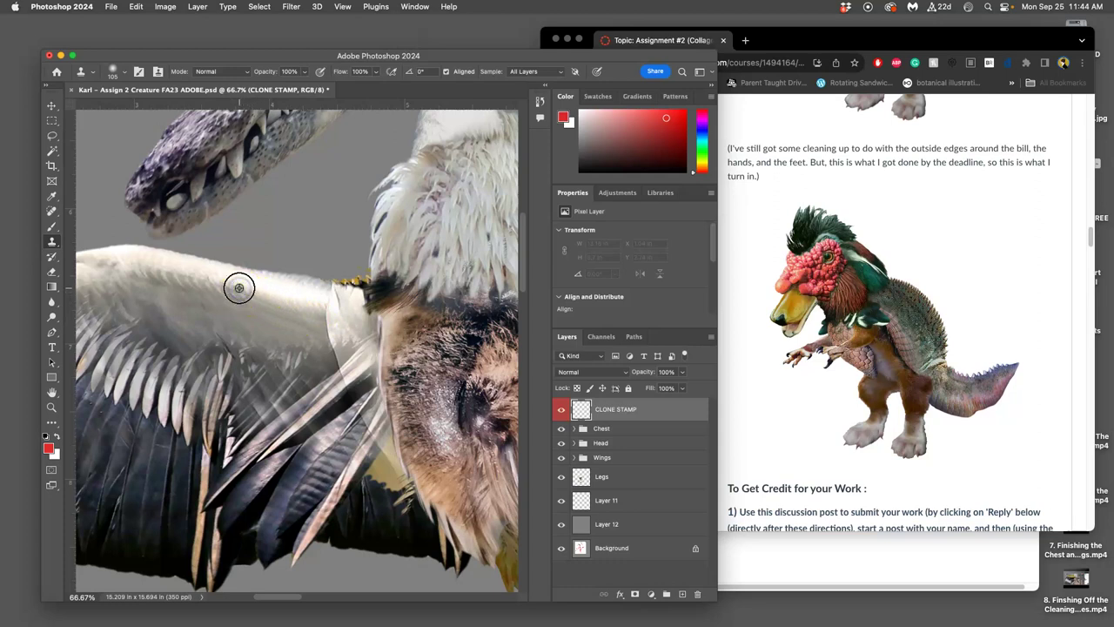
mouse_move(240, 288)
mouse_down()
mouse_move(300, 301)
mouse_move(320, 206)
mouse_move(336, 214)
mouse_move(308, 231)
mouse_move(307, 264)
mouse_move(331, 316)
mouse_move(347, 307)
mouse_move(336, 351)
mouse_up()
mouse_move(261, 390)
mouse_down()
mouse_move(255, 401)
mouse_move(276, 386)
mouse_move(285, 401)
mouse_up()
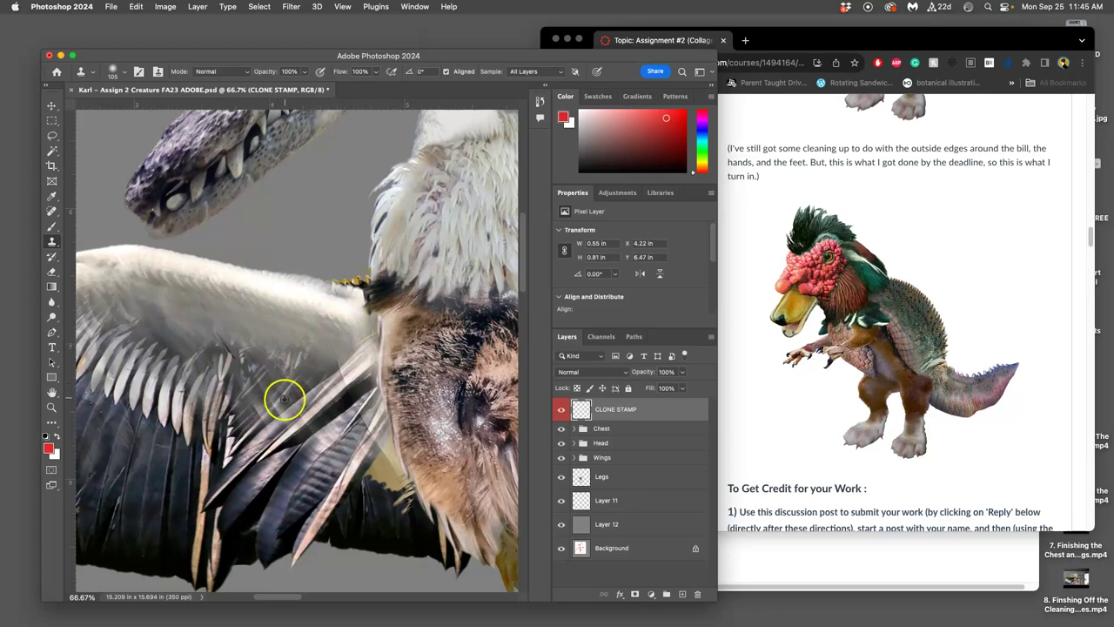
Clone the wing's small white feathers over the dark feathers and the gap along the chest's edge.
alt+click(140, 343)
mouse_move(313, 400)
mouse_down()
mouse_move(351, 354)
mouse_move(340, 376)
mouse_move(355, 388)
mouse_up()
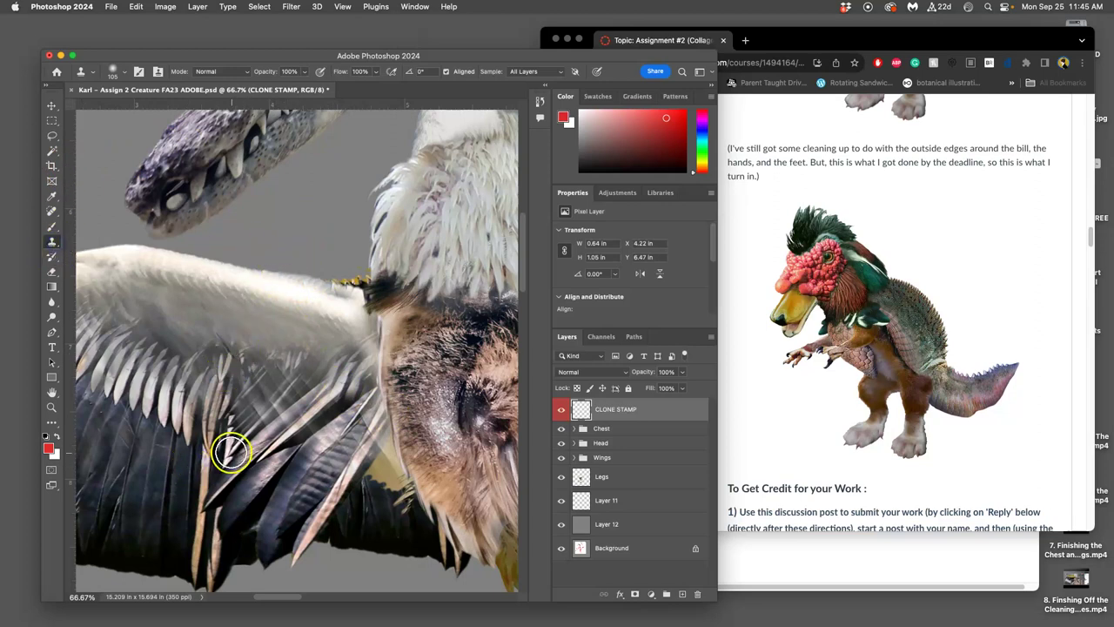
scroll(230, 452, right, 5)
scroll(229, 451, left, 8)
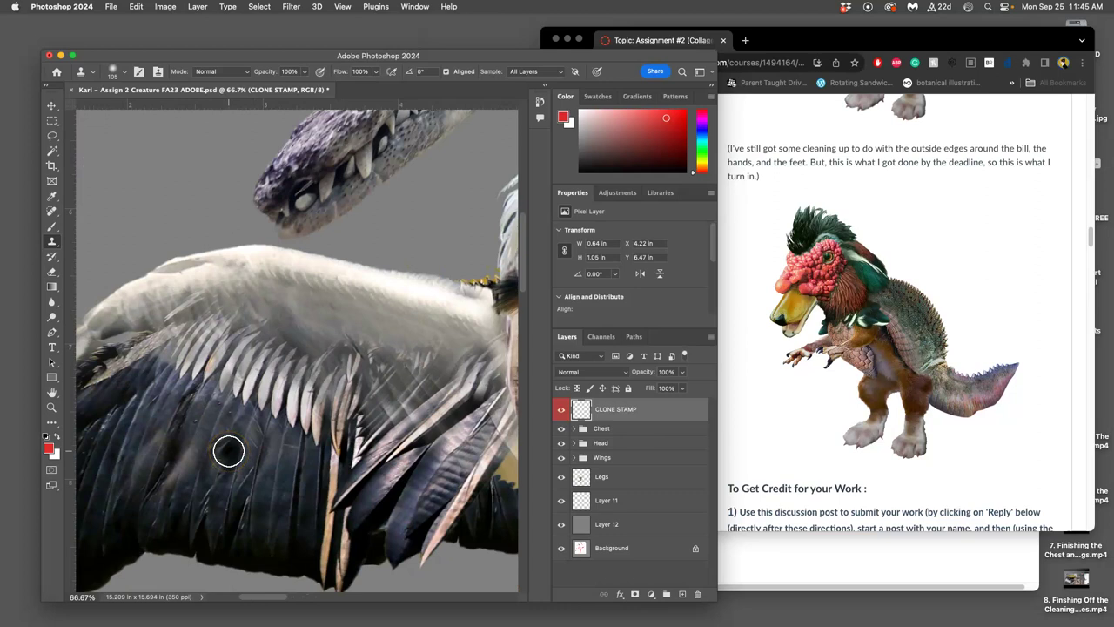
alt+click(197, 359)
scroll(406, 460, right, 6)
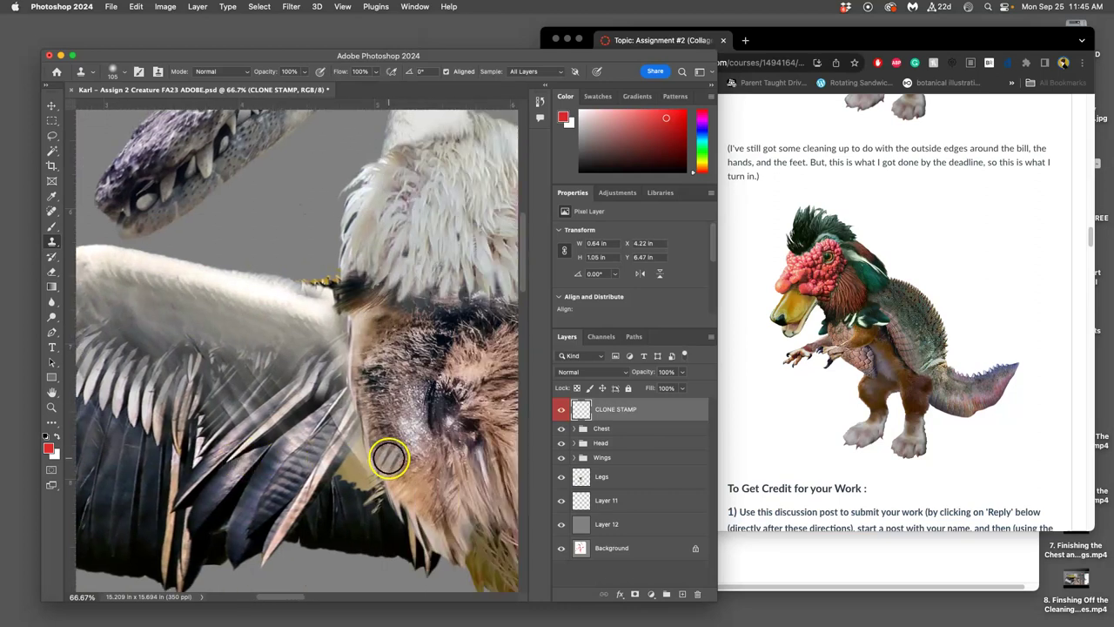
mouse_move(316, 423)
mouse_down()
mouse_move(305, 461)
mouse_move(289, 440)
mouse_move(334, 406)
mouse_move(336, 372)
mouse_move(336, 467)
mouse_move(347, 450)
mouse_move(371, 499)
mouse_up()
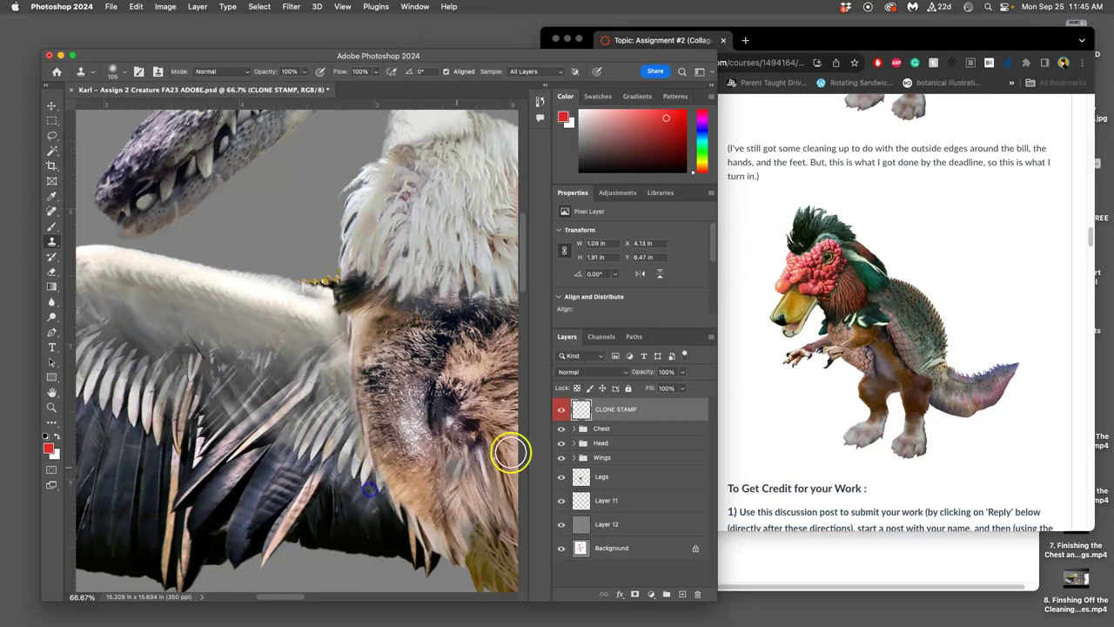
Toggle the CLONE STAMP layer's visibility several times to compare the wing join with and without the cloning.
click(561, 409)
click(560, 409)
click(560, 409)
click(561, 409)
click(560, 409)
click(561, 409)
click(561, 409)
click(560, 409)
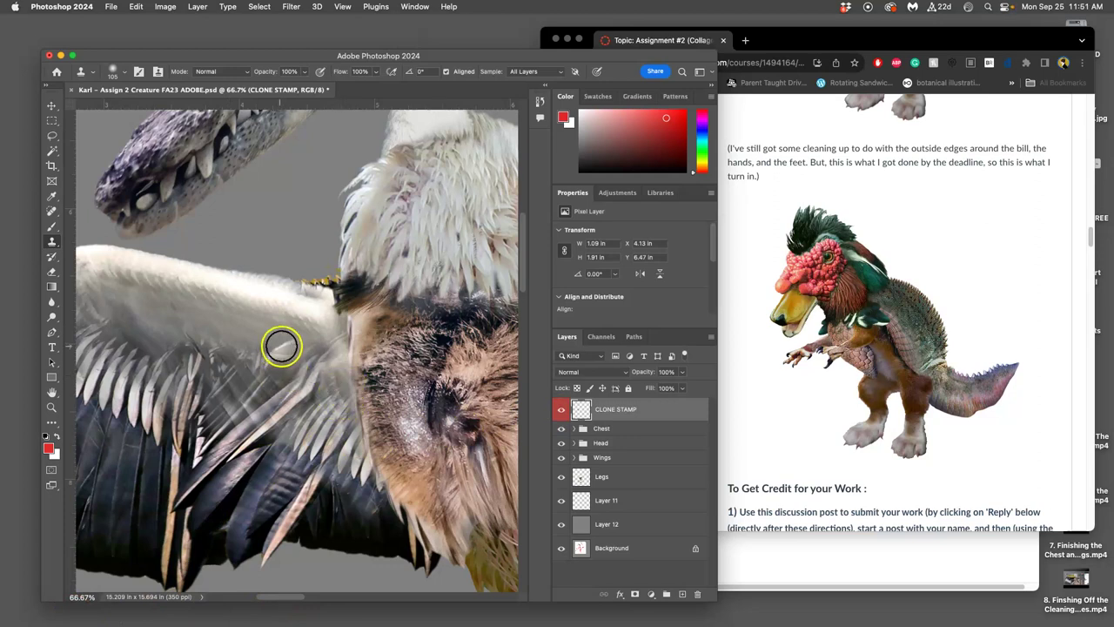
Clone over the stray feather tips and crossed streaks in the middle of the wing, and compare with the CLONE STAMP layer hidden.
drag(307, 345, 277, 349)
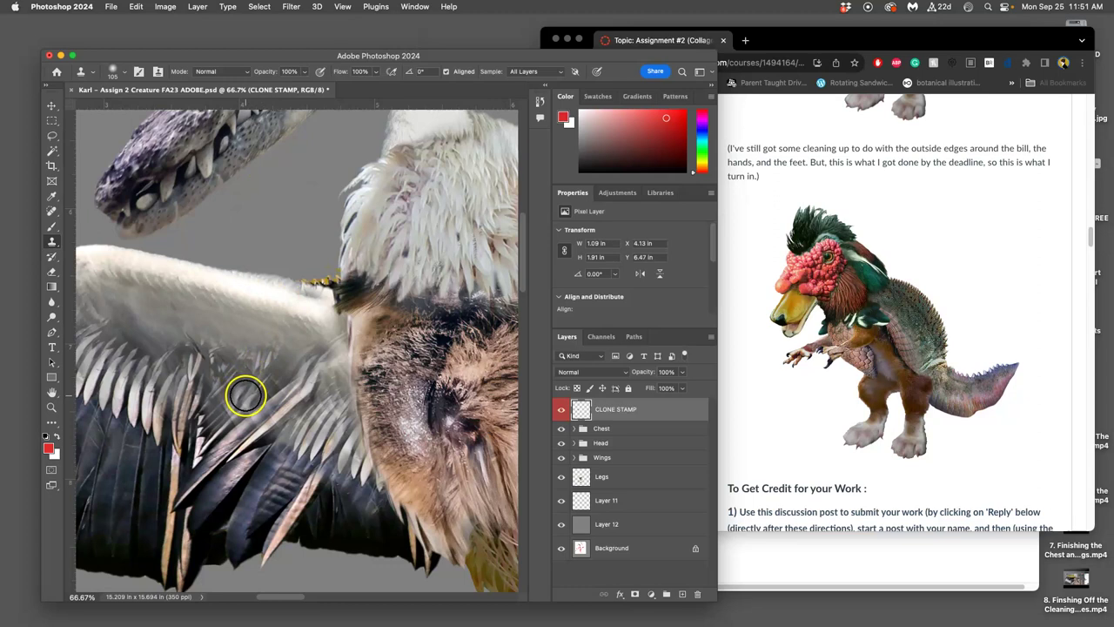
mouse_move(241, 392)
mouse_down()
mouse_move(223, 398)
mouse_move(218, 419)
mouse_move(221, 388)
mouse_up()
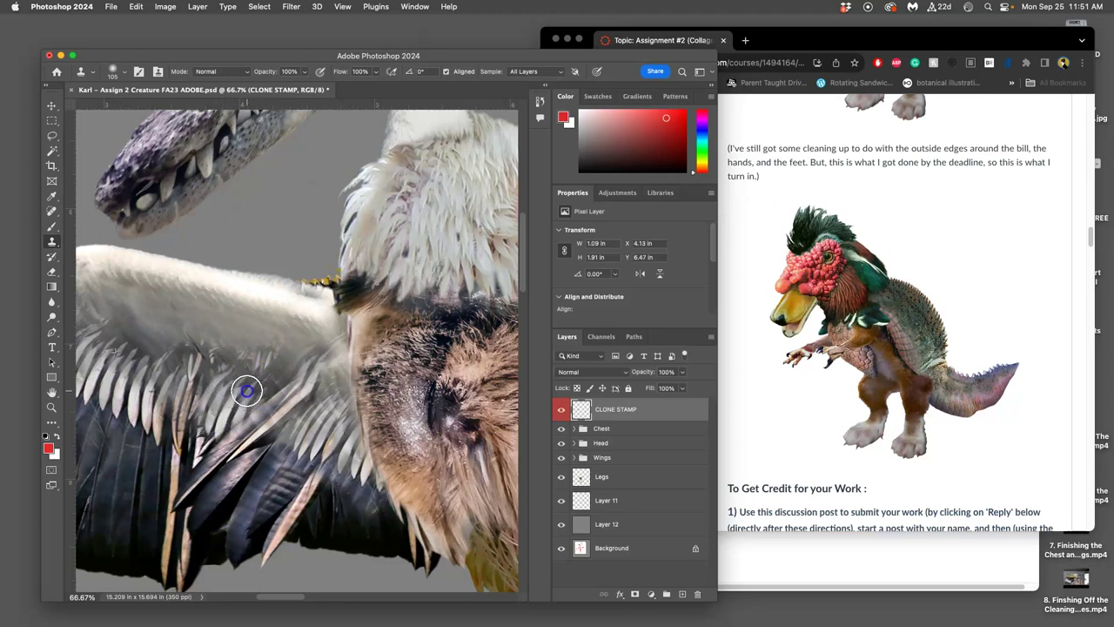
mouse_move(233, 395)
mouse_down()
mouse_move(213, 389)
mouse_move(203, 424)
mouse_up()
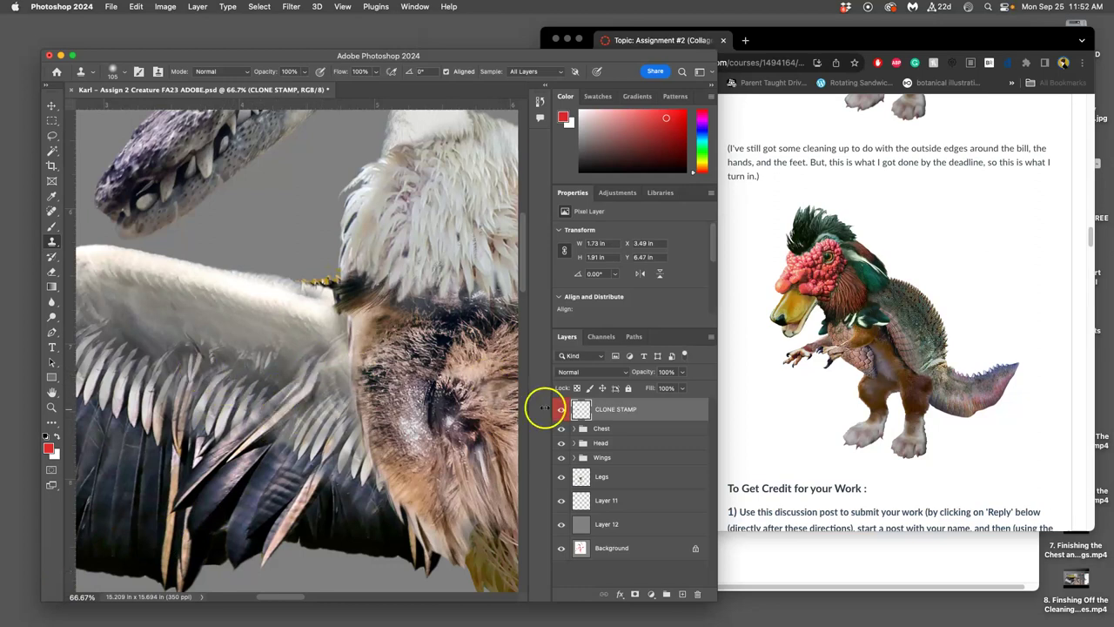
click(558, 409)
click(559, 409)
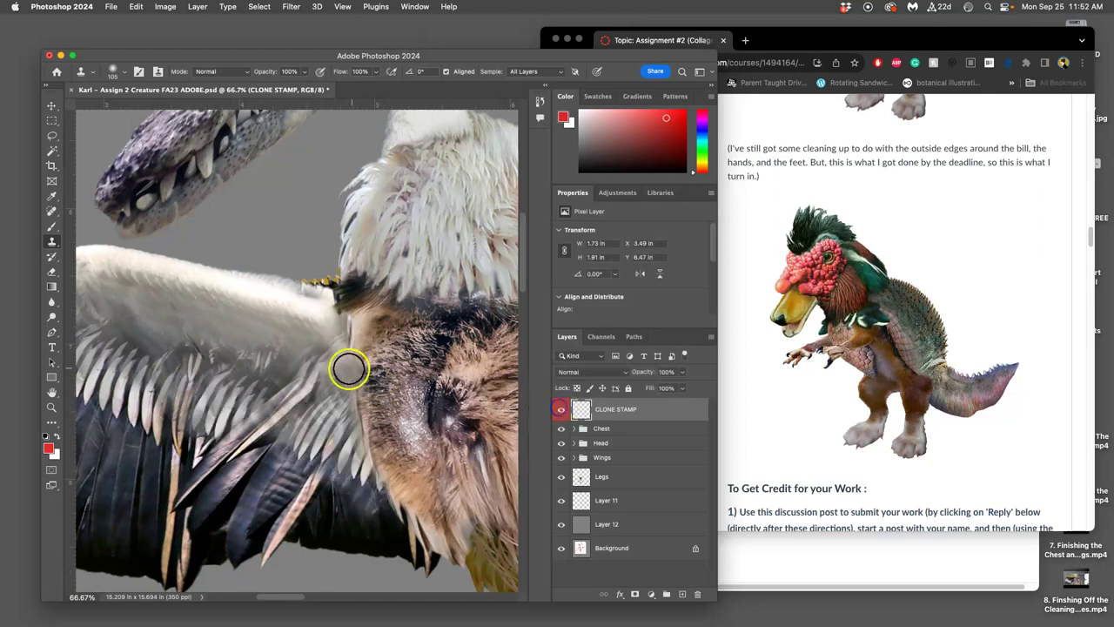
key(super+minus)
key(super+minus)
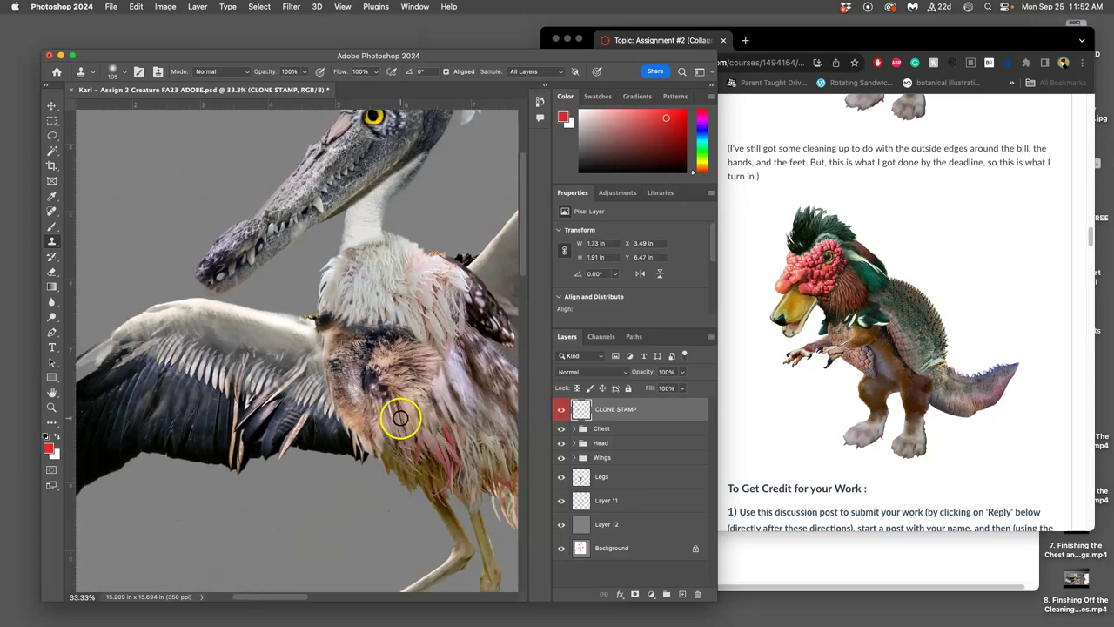
Try erasing part of the cloned wing feathers with the soft Eraser at 48% opacity, and undo the erasing.
click(52, 271)
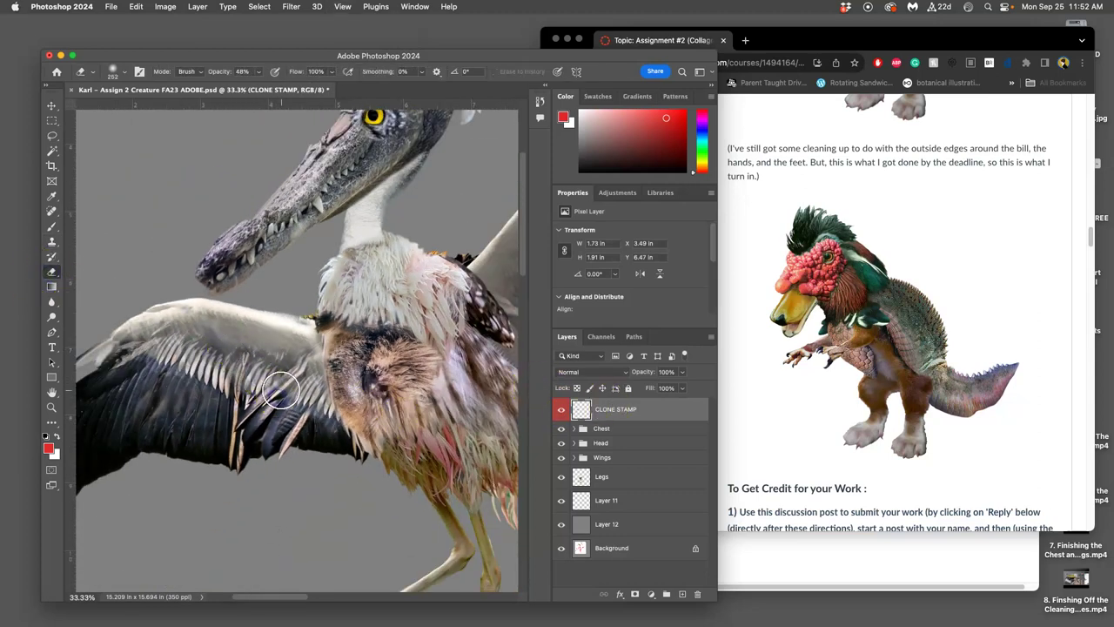
mouse_move(253, 432)
mouse_down()
mouse_move(276, 401)
mouse_move(286, 430)
mouse_up()
key(super+z)
key(super+z)
Set the Eraser to a 27 px brush at 100% opacity near the green band on the raised leg.
scroll(366, 396, down, 5)
scroll(363, 399, up, 10)
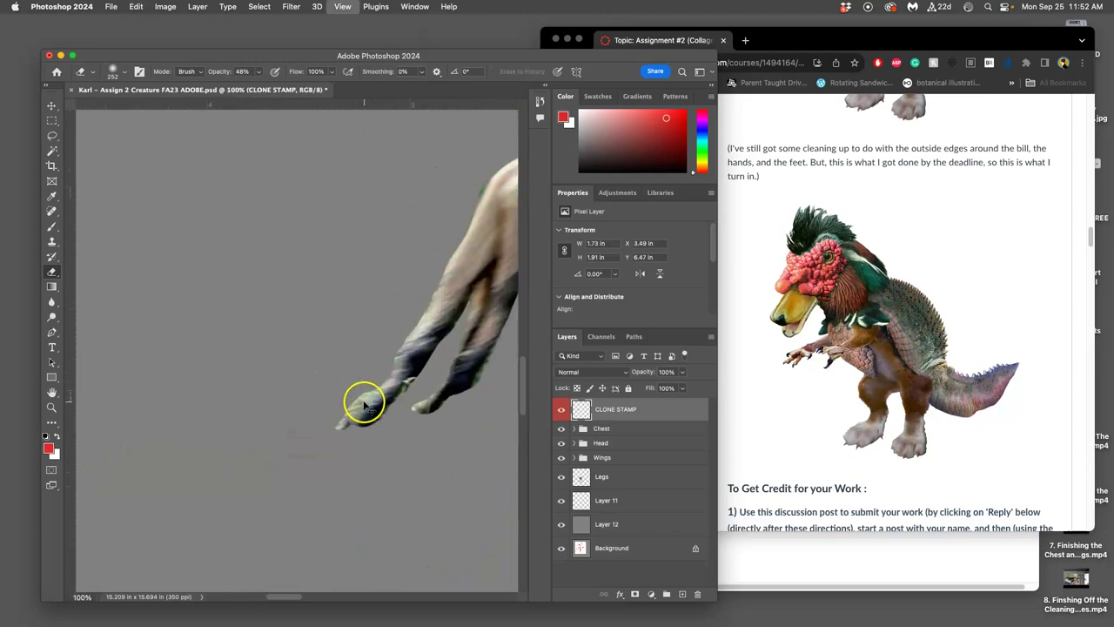
drag(270, 343, 171, 499)
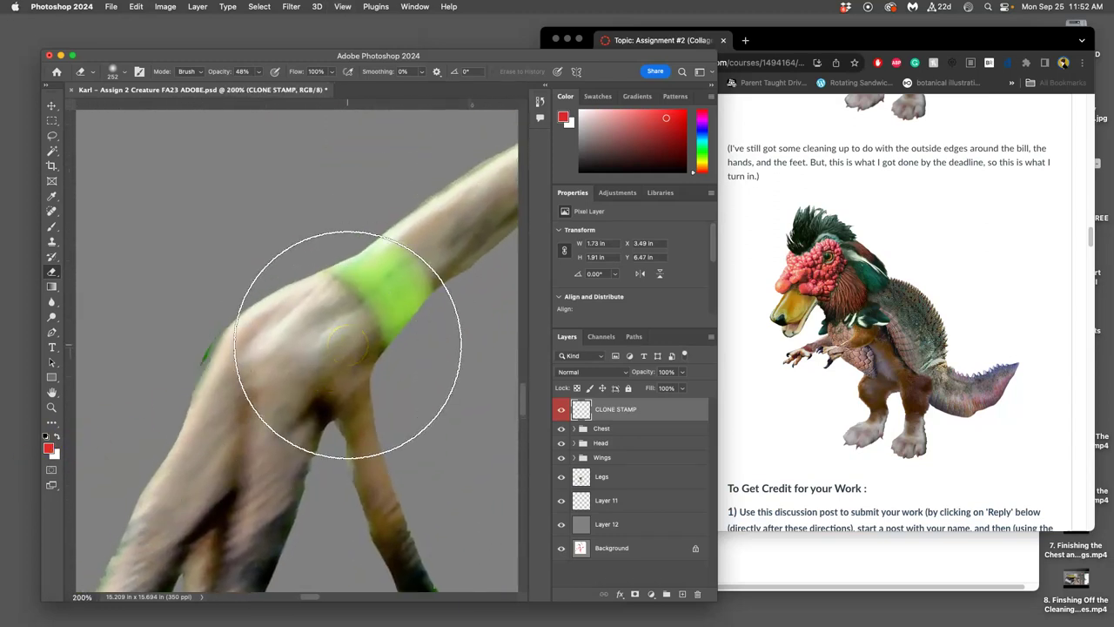
click(114, 72)
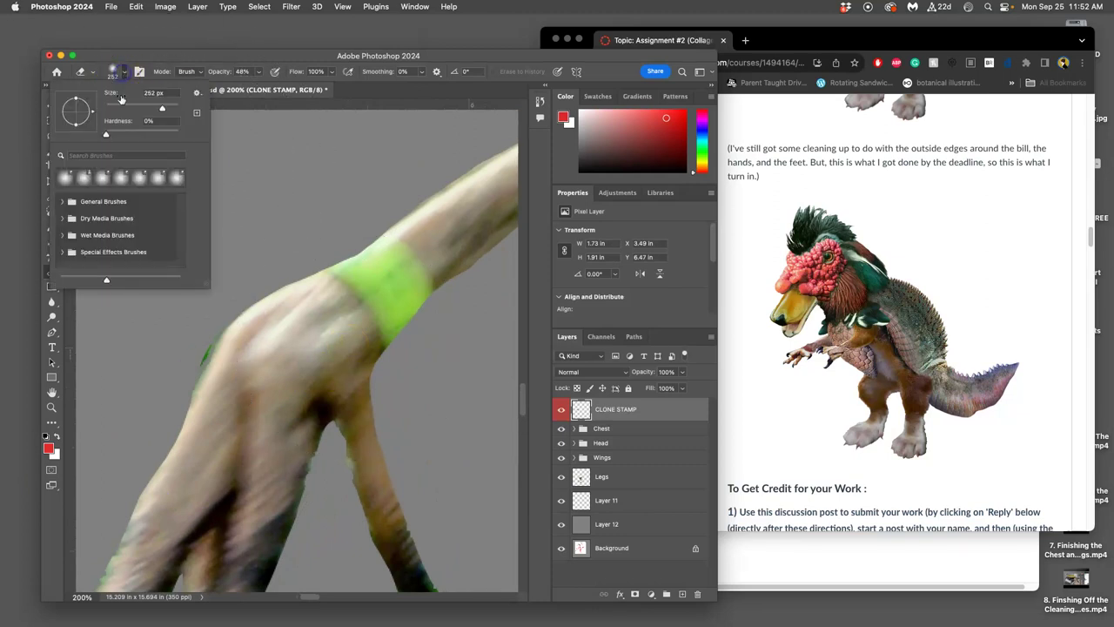
click(258, 71)
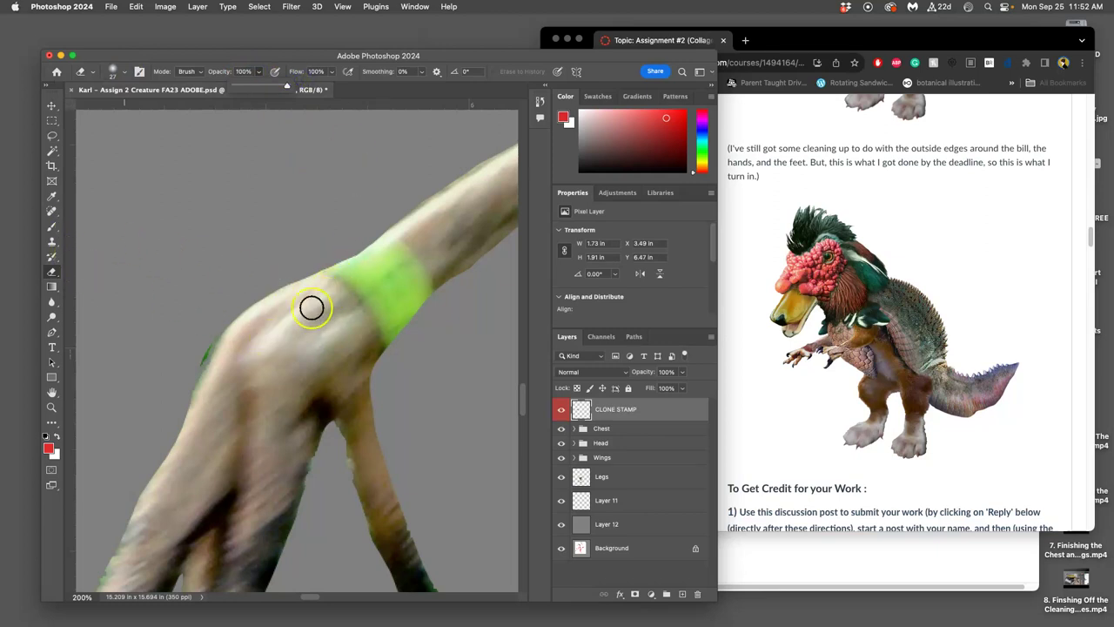
drag(447, 232, 323, 308)
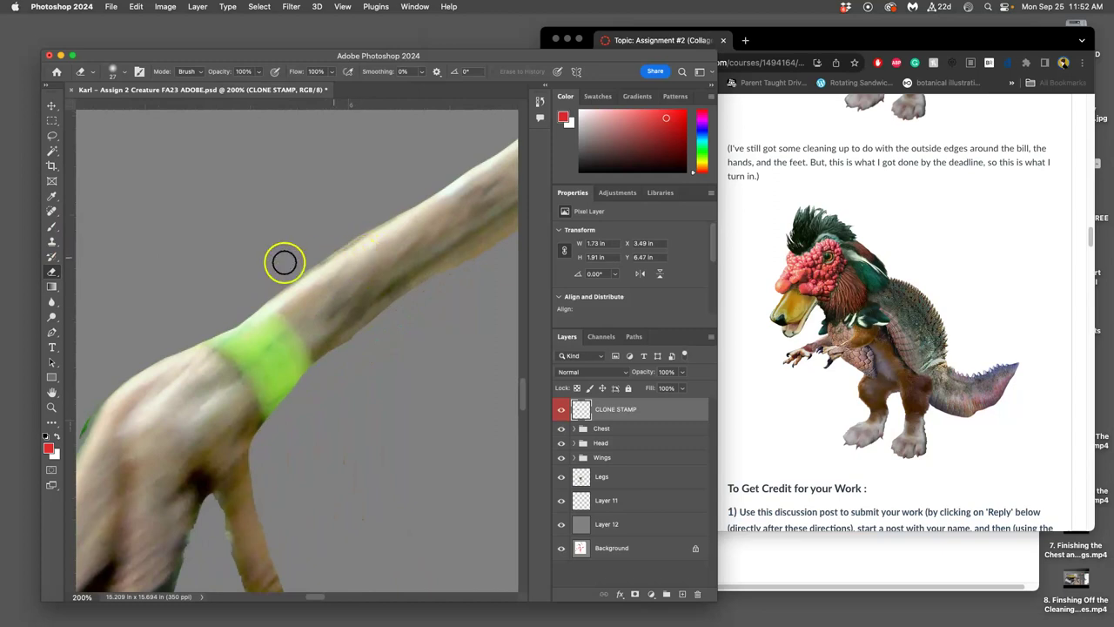
Set the Clone Stamp brush to 31 px and clone leg skin over the green band and its upper edge on the raised leg.
click(51, 242)
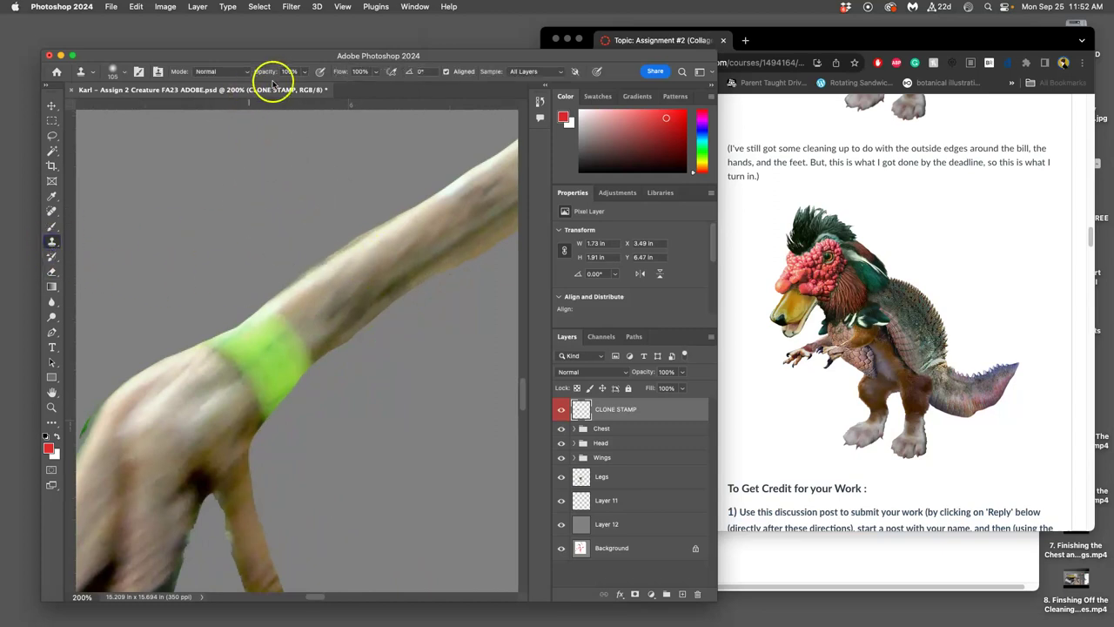
click(113, 71)
drag(127, 108, 117, 108)
alt+click(391, 238)
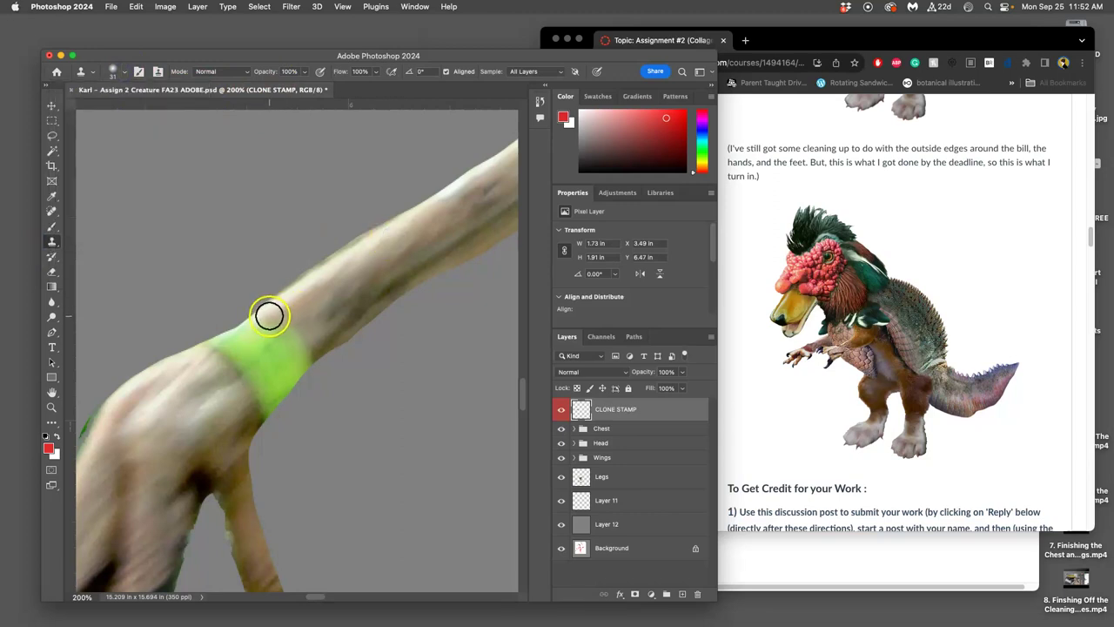
mouse_move(269, 316)
mouse_down()
mouse_move(226, 360)
mouse_move(284, 328)
mouse_move(236, 390)
mouse_move(338, 316)
mouse_move(255, 399)
mouse_move(289, 359)
mouse_move(242, 339)
mouse_move(220, 353)
mouse_move(283, 308)
mouse_move(293, 286)
mouse_move(210, 346)
mouse_move(239, 351)
mouse_move(163, 372)
mouse_up()
alt+click(324, 277)
alt+click(293, 285)
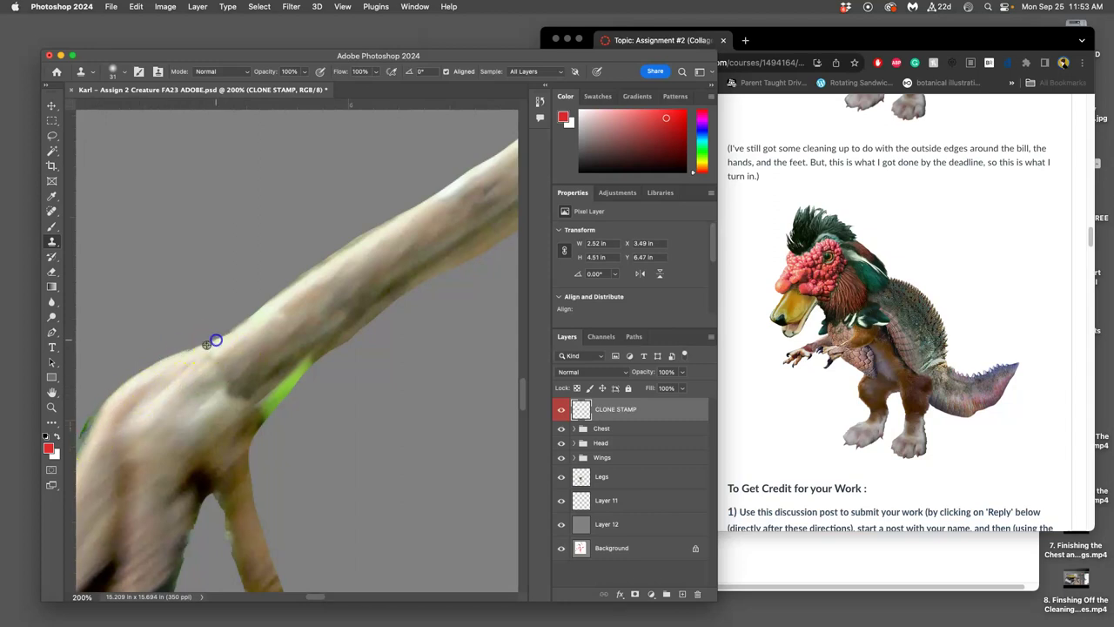
drag(199, 351, 182, 353)
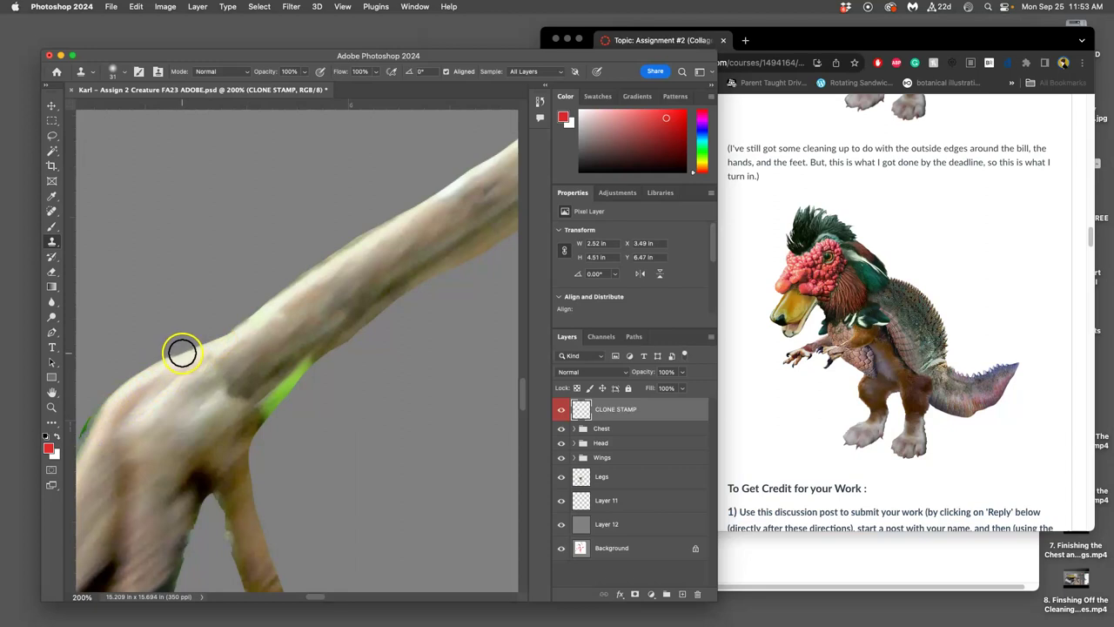
drag(192, 351, 180, 357)
Clone the leg's lower contour over the remaining green sliver on the underside of the raised leg.
mouse_move(339, 323)
mouse_down()
mouse_move(269, 423)
mouse_move(323, 331)
mouse_move(355, 318)
mouse_move(252, 421)
mouse_move(277, 388)
mouse_up()
alt+click(327, 328)
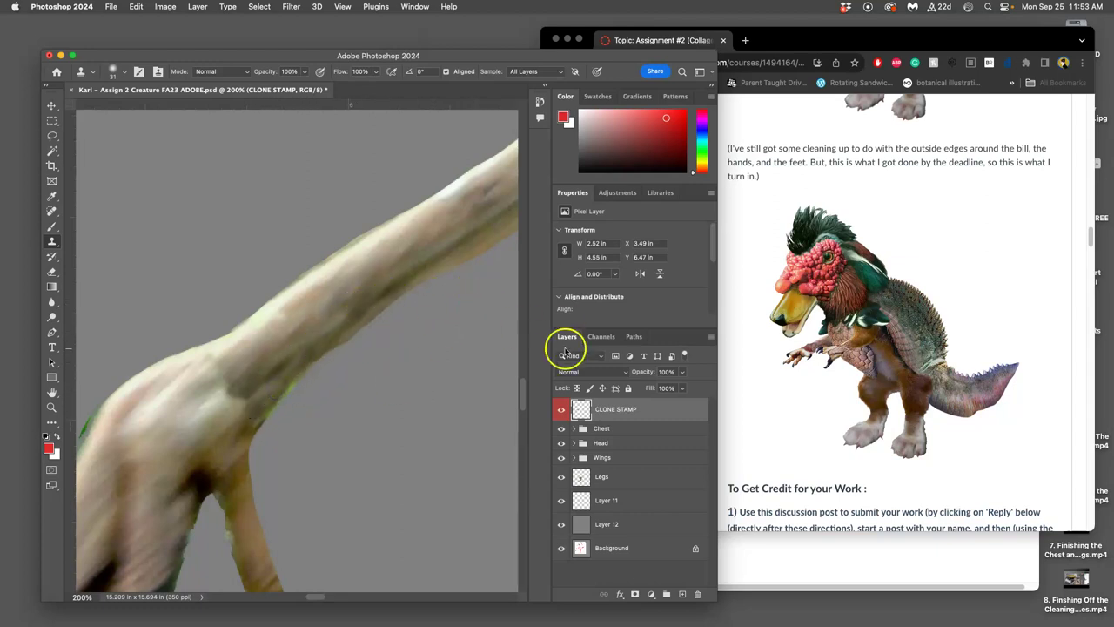
alt+click(311, 349)
drag(300, 375, 280, 389)
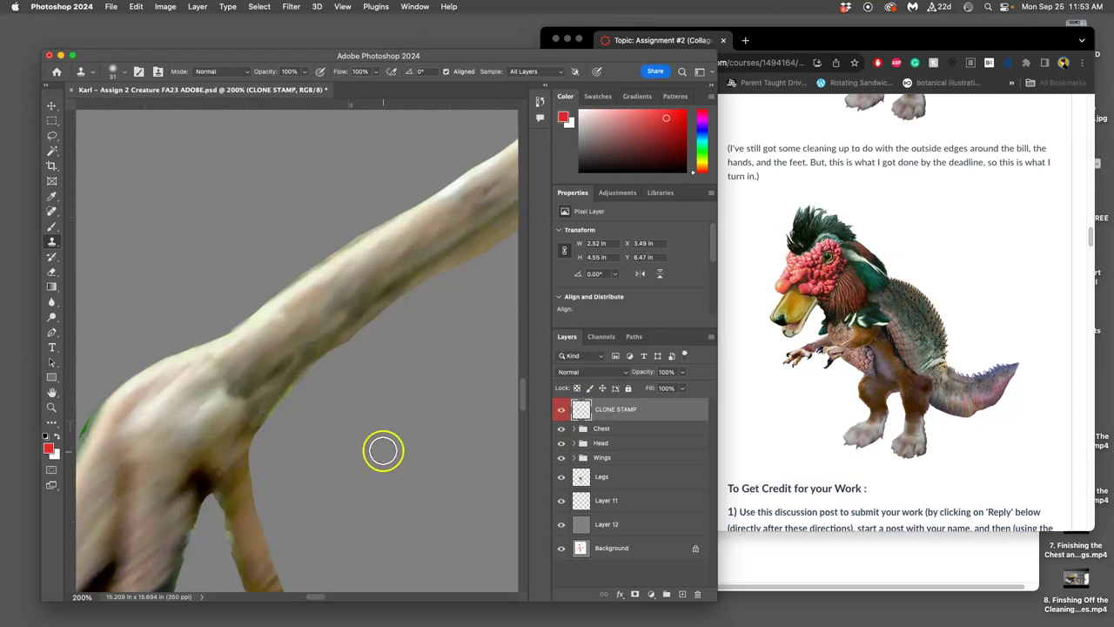
Clone skin over the grass along the outer edge of the standing foot, just below the ankle.
key(super+minus)
key(super+minus)
key(super+plus)
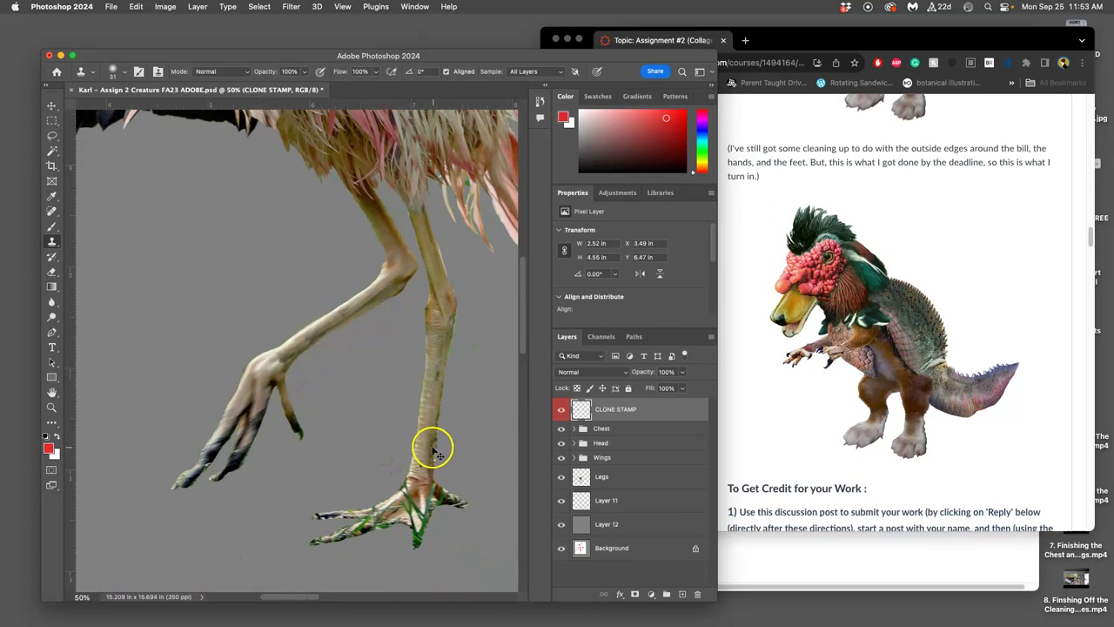
key(super+plus)
drag(406, 425, 261, 176)
drag(383, 444, 266, 252)
mouse_move(369, 247)
mouse_down()
mouse_move(410, 241)
mouse_move(405, 194)
mouse_move(381, 195)
mouse_up()
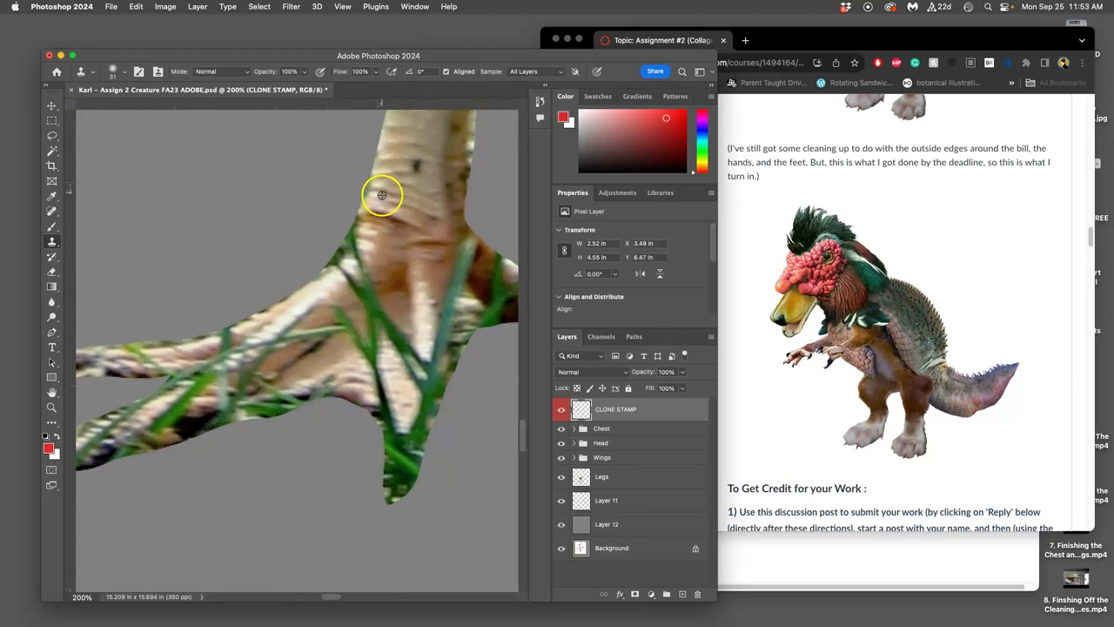
alt+click(307, 303)
drag(341, 268, 349, 242)
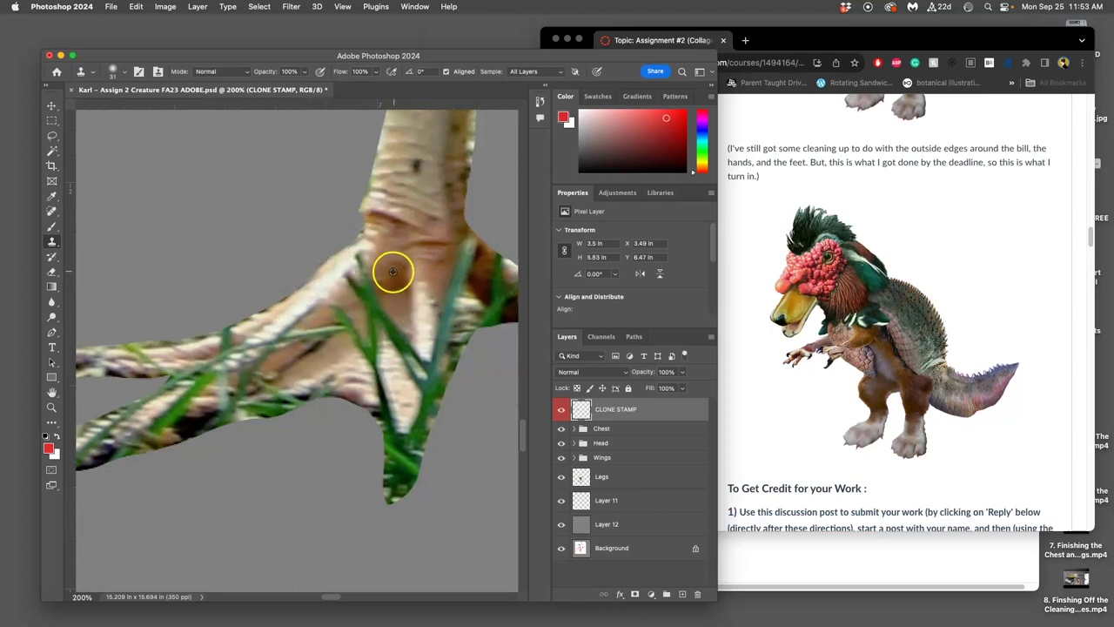
Clone skin over parts of the grass blades crossing the middle of the standing foot.
alt+click(442, 283)
drag(453, 271, 445, 288)
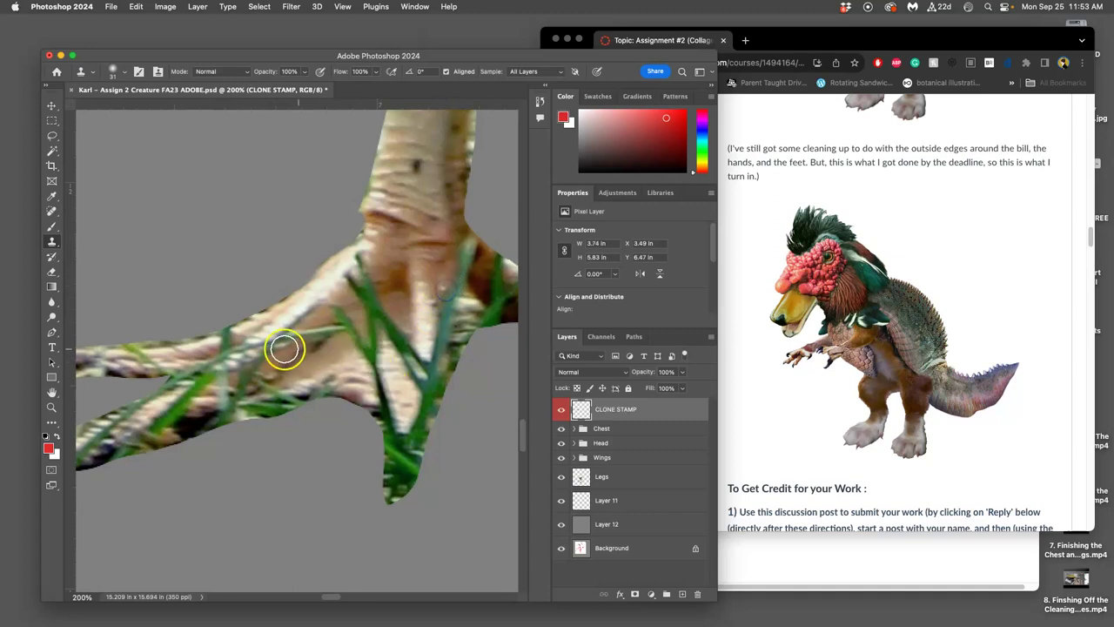
mouse_move(398, 376)
mouse_down()
mouse_move(374, 331)
mouse_move(339, 344)
mouse_move(370, 320)
mouse_move(375, 336)
mouse_move(375, 302)
mouse_move(365, 315)
mouse_up()
alt+click(339, 364)
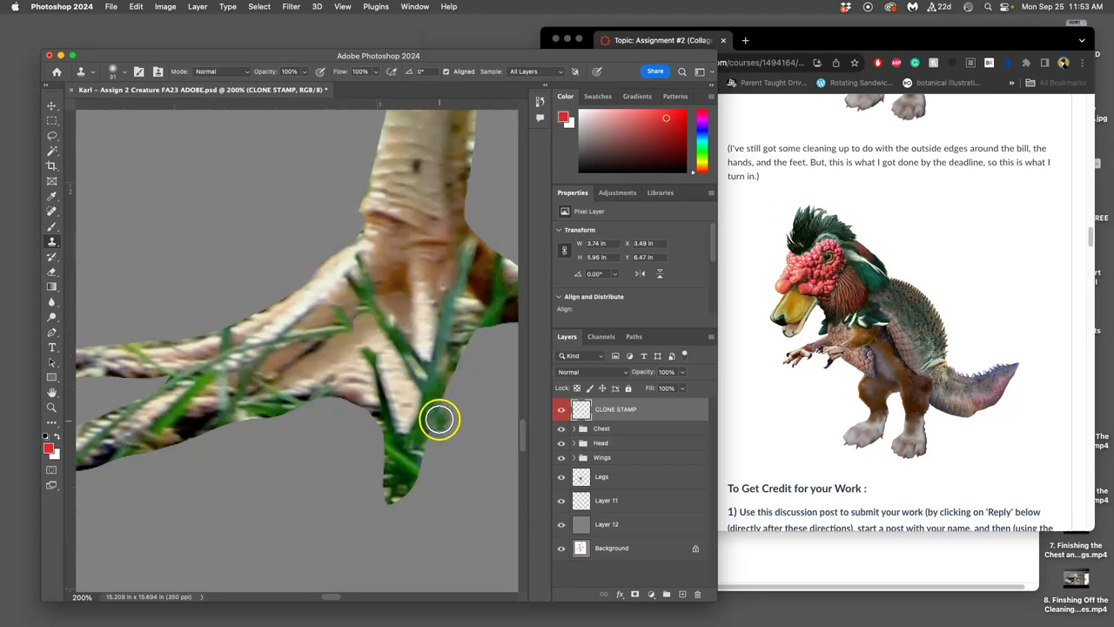
Hide the Background layer and the gray Layer 12 to leave the whole creature on transparency.
key(super+minus)
key(super+minus)
key(super+minus)
scroll(406, 415, up, 10)
key(super+minus)
key(super+minus)
key(super+minus)
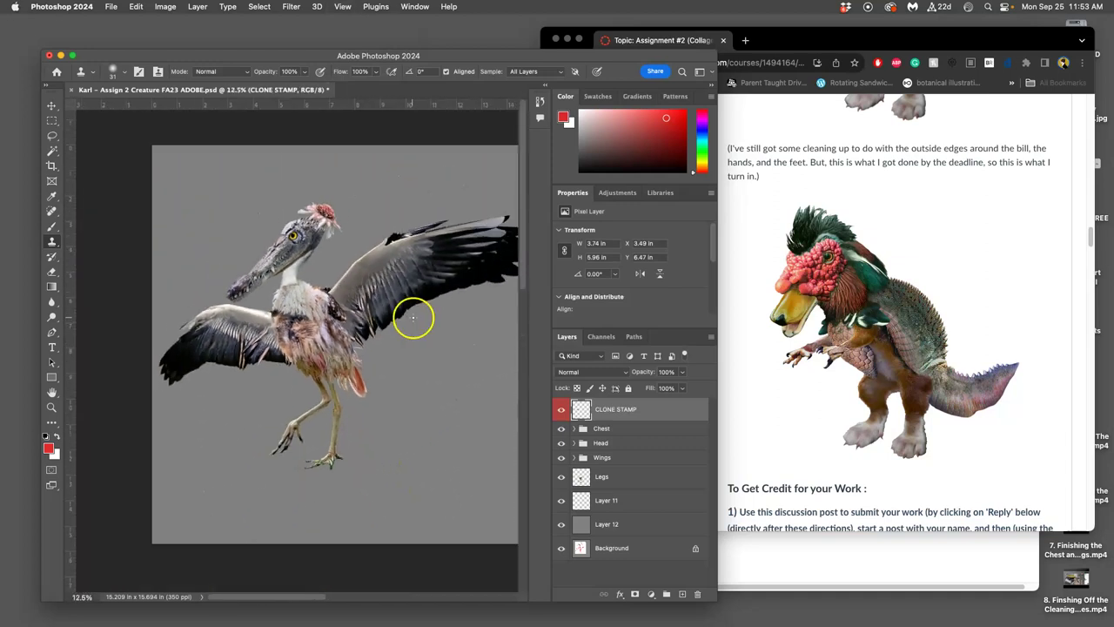
scroll(423, 352, right, 3)
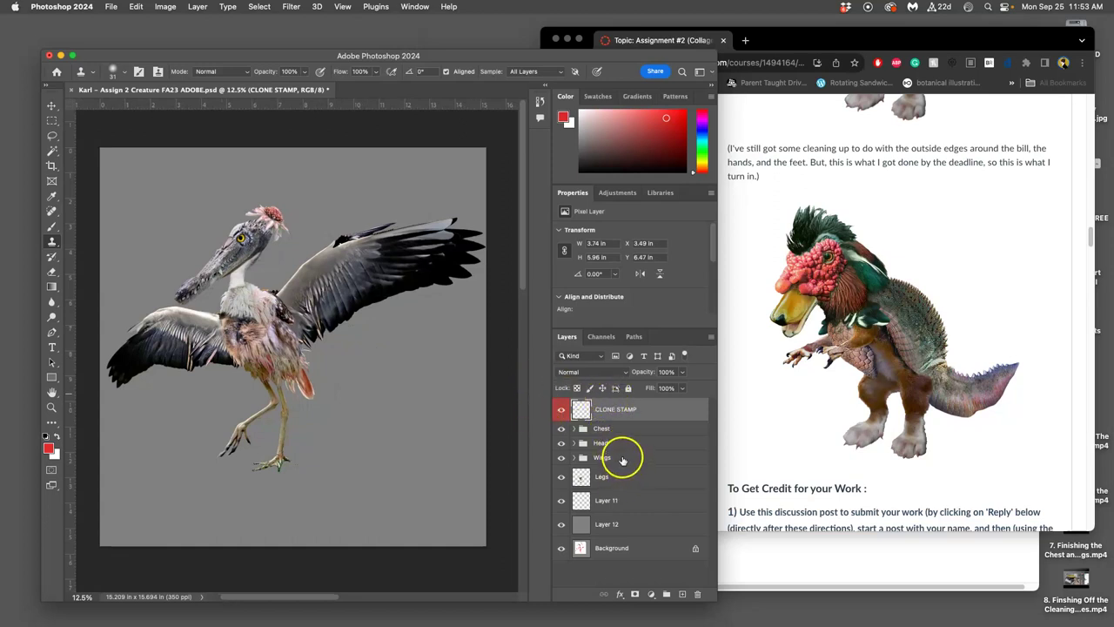
click(560, 547)
click(561, 525)
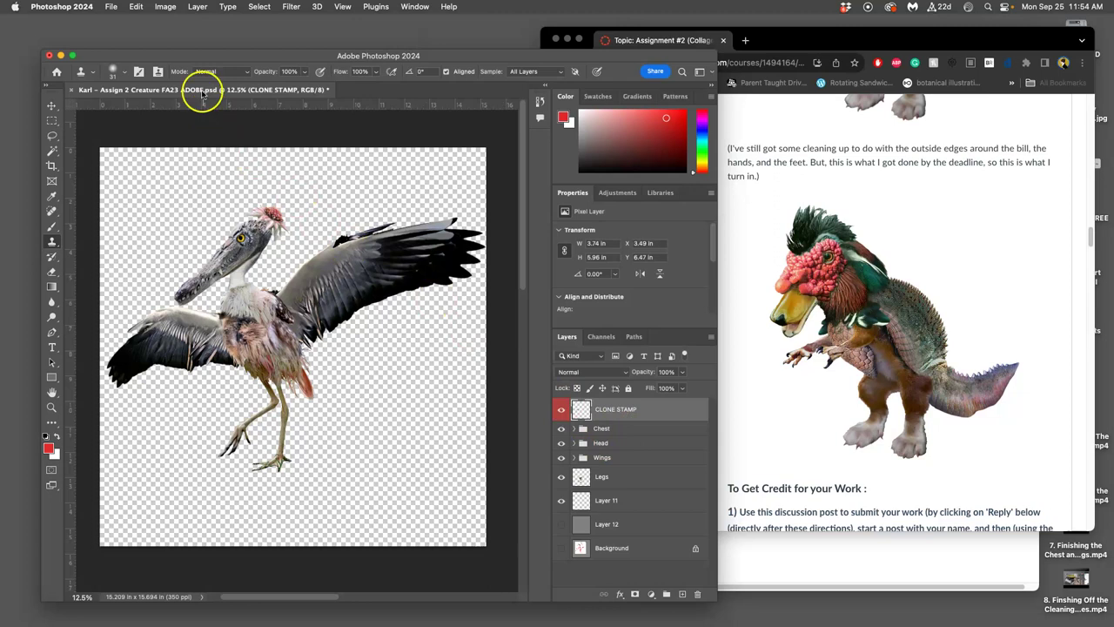
Merge all visible layers into a new layer on top, keeping the originals, and hide the CLONE STAMP through Layer 11 layers beneath it.
click(197, 6)
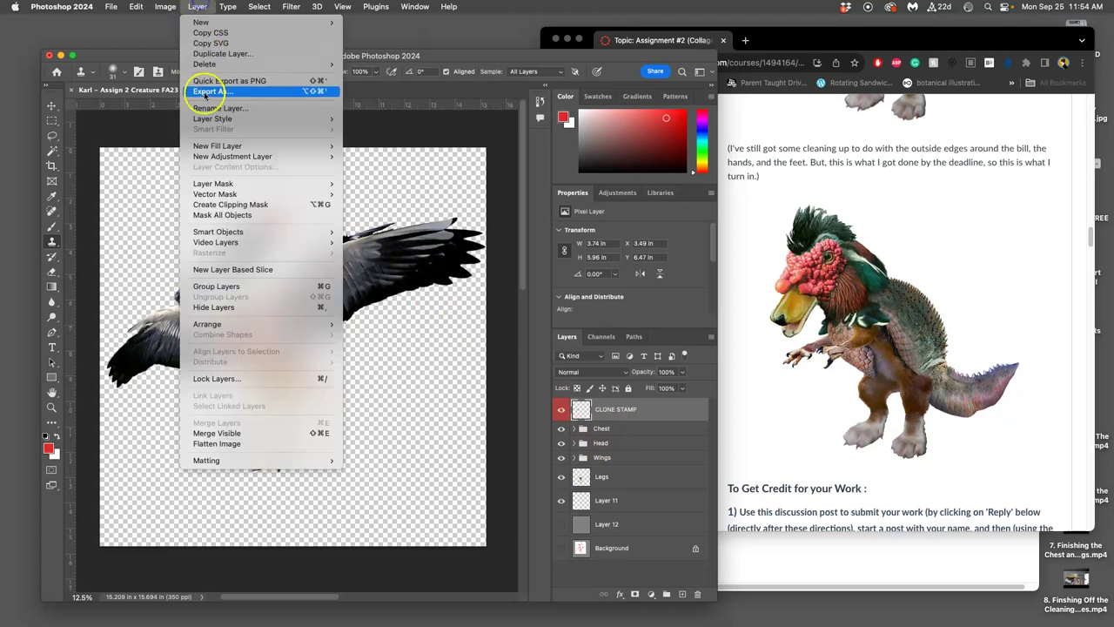
alt+click(223, 433)
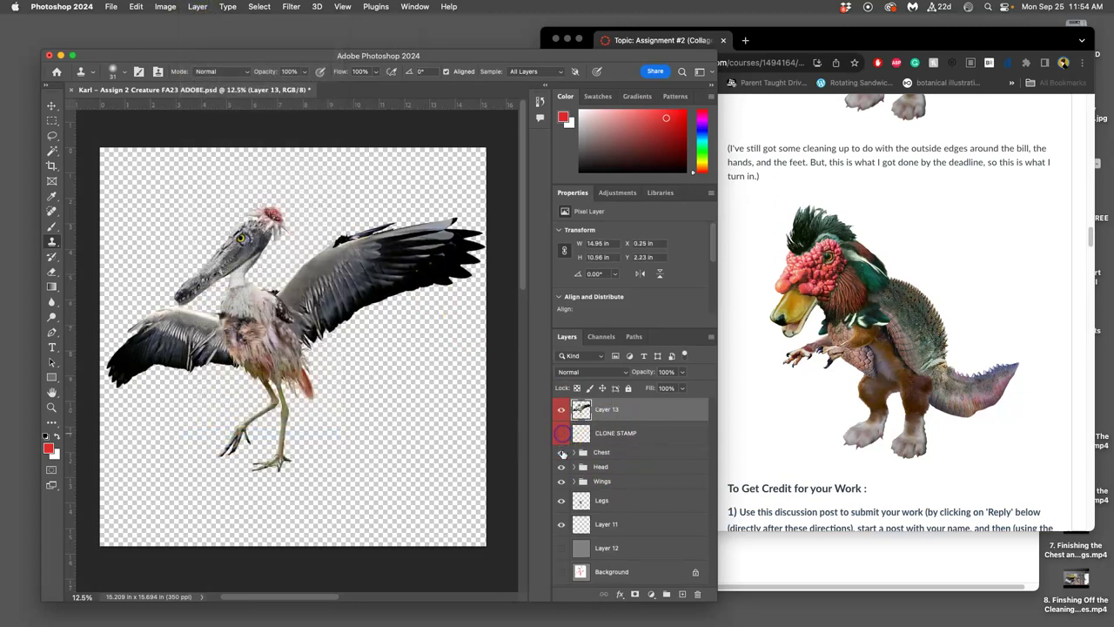
click(561, 482)
click(559, 530)
click(560, 409)
click(560, 409)
Select the transparent area around the creature, refine the selection with a 5 px radius and 2.5 px feather, delete the edge fringe and deselect.
click(52, 152)
click(227, 200)
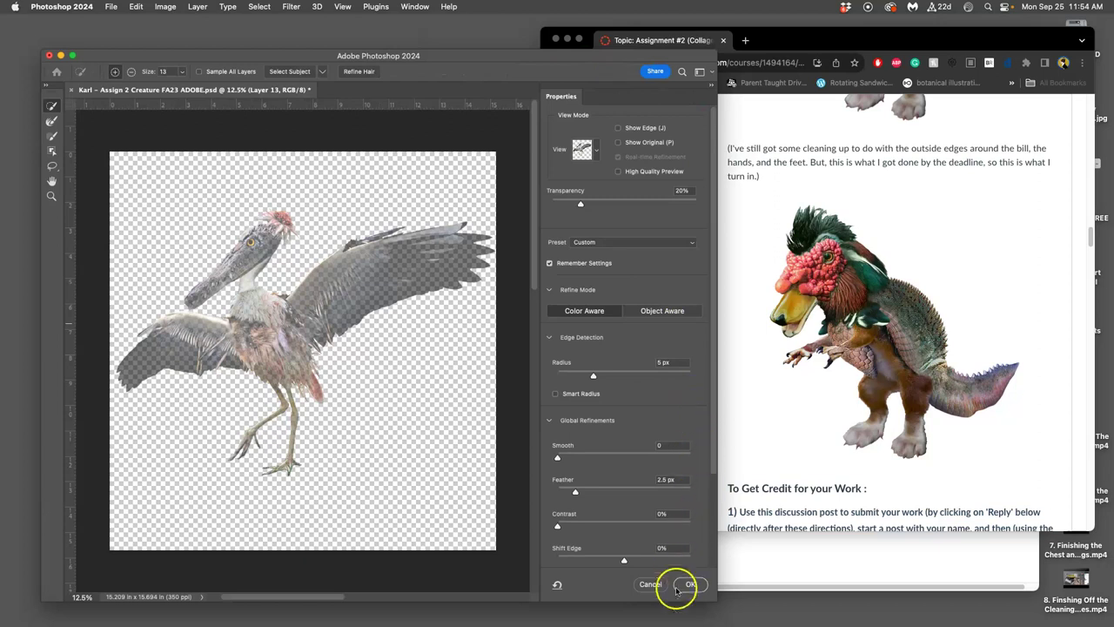
click(688, 579)
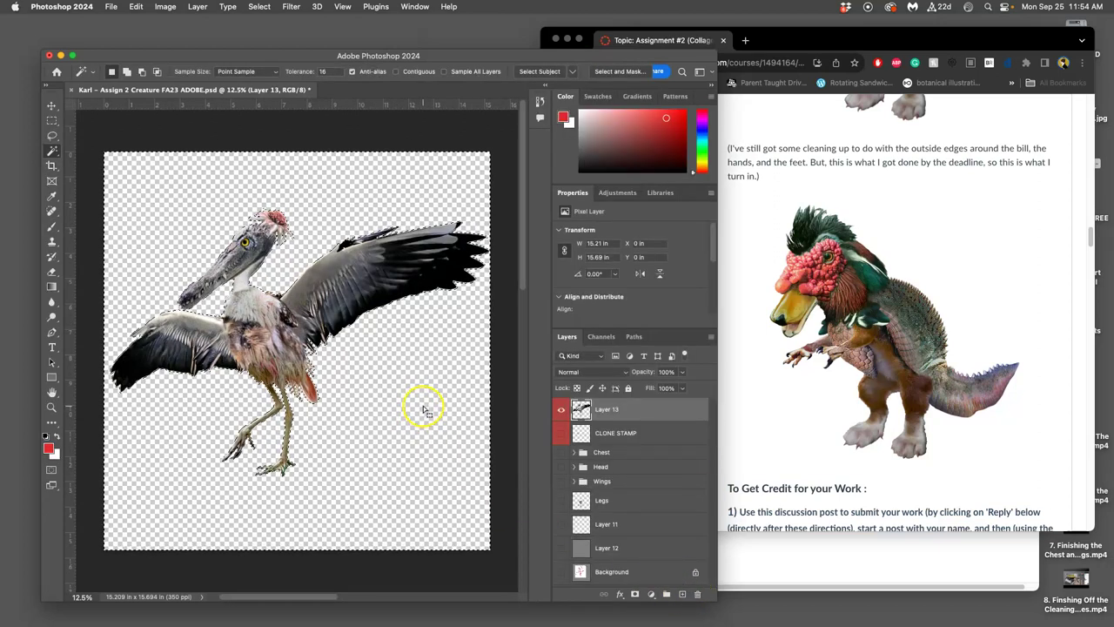
key(Delete)
key(super+d)
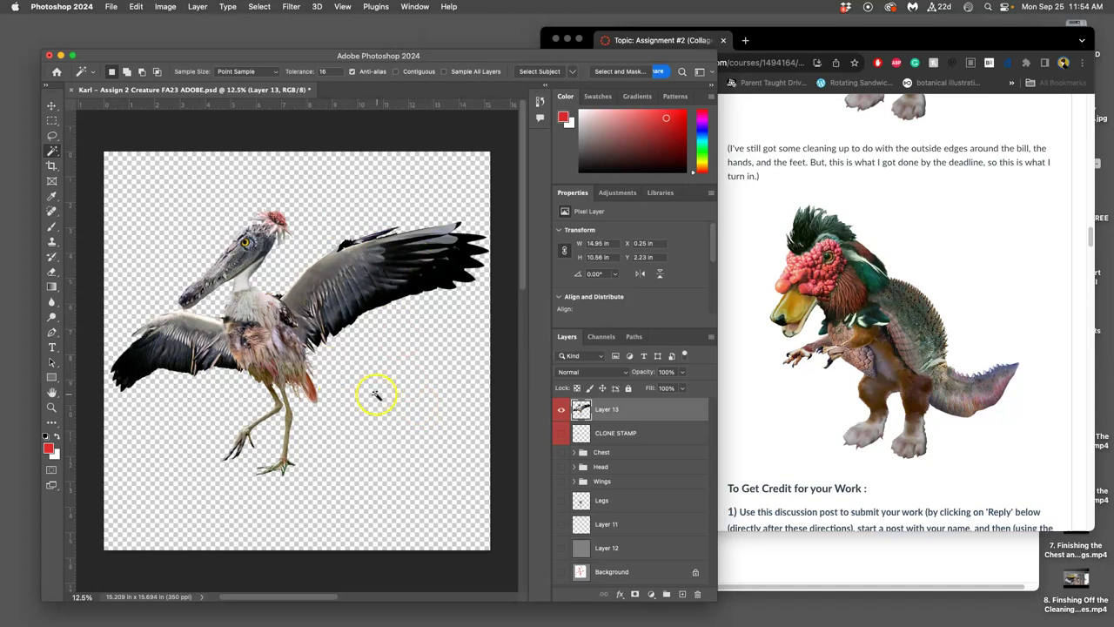
scroll(380, 393, up, 10)
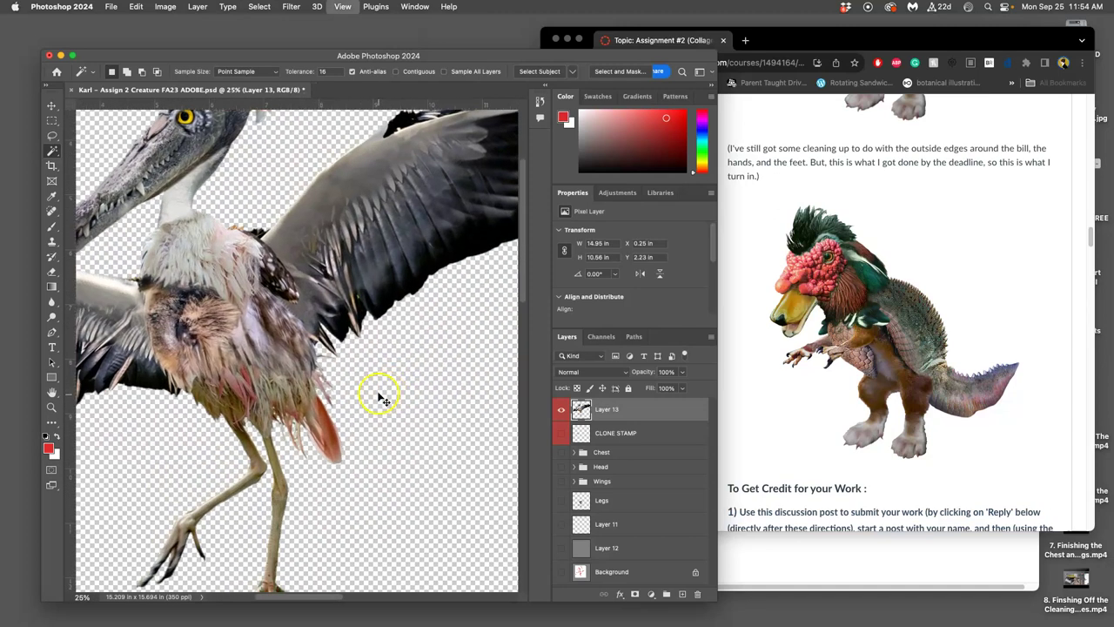
scroll(379, 393, down, 6)
scroll(379, 394, down, 1)
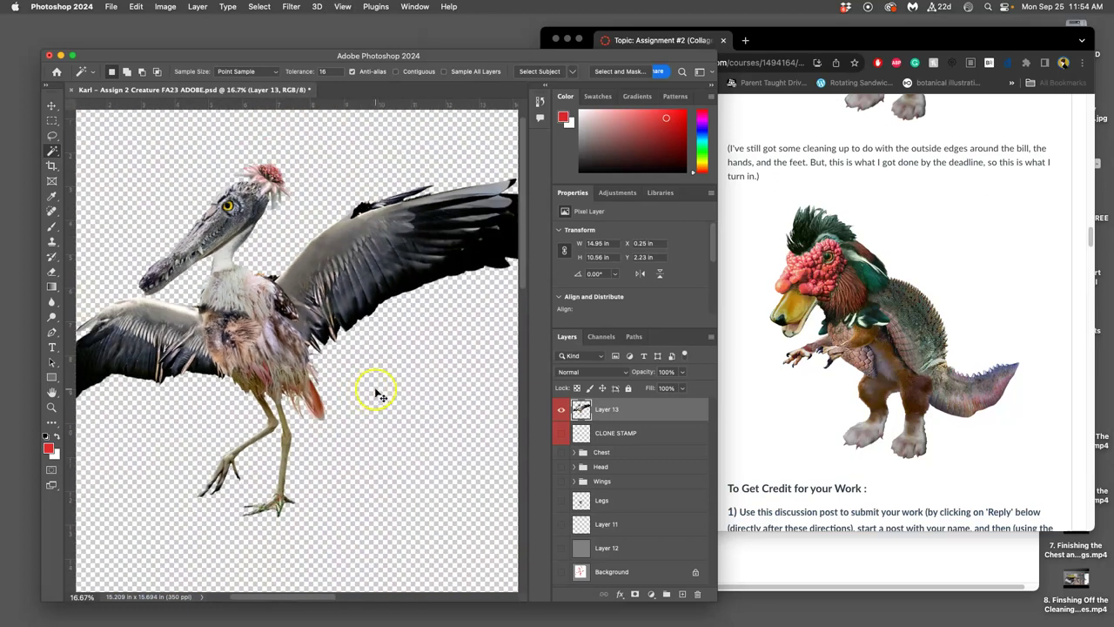
scroll(340, 340, down, 1)
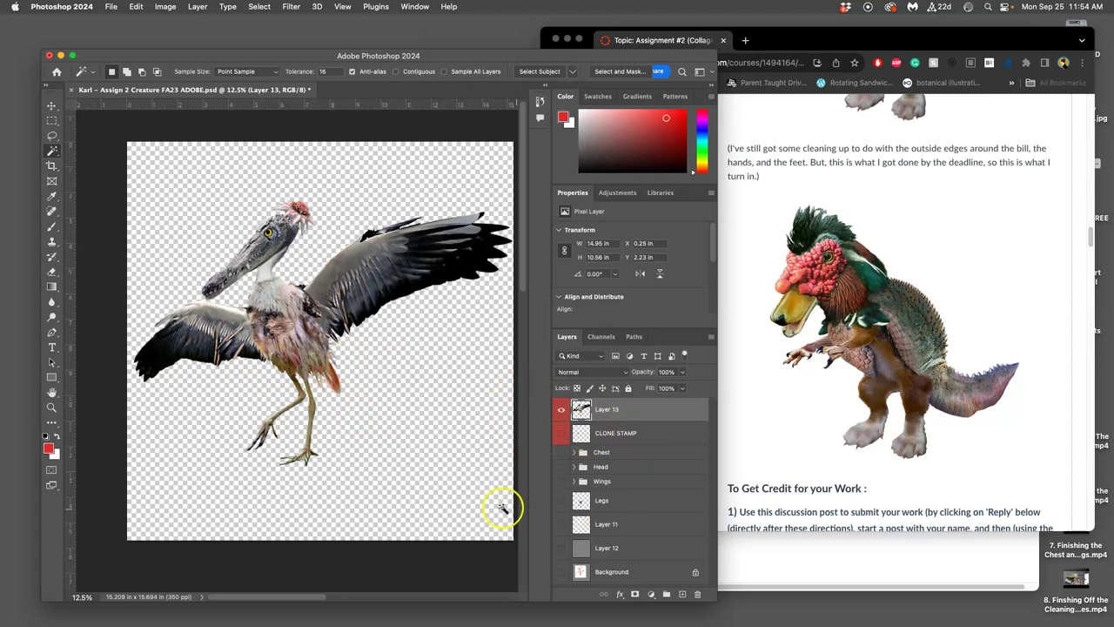
Dodge the midtones of the raised wing, body and legs using a soft 332 px brush at 16% exposure.
click(53, 243)
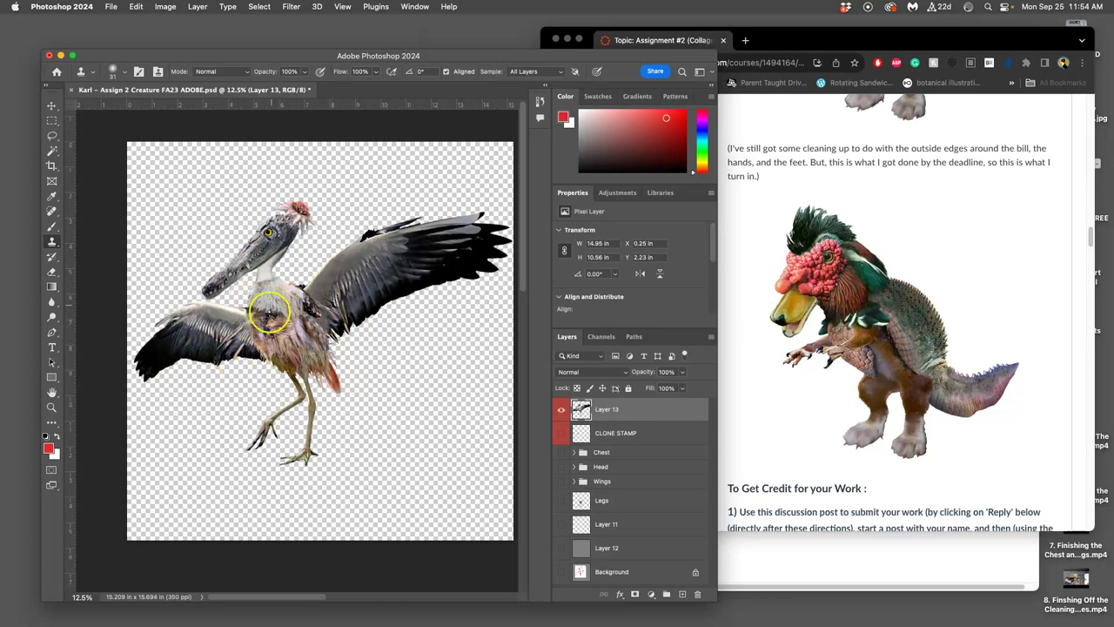
click(53, 317)
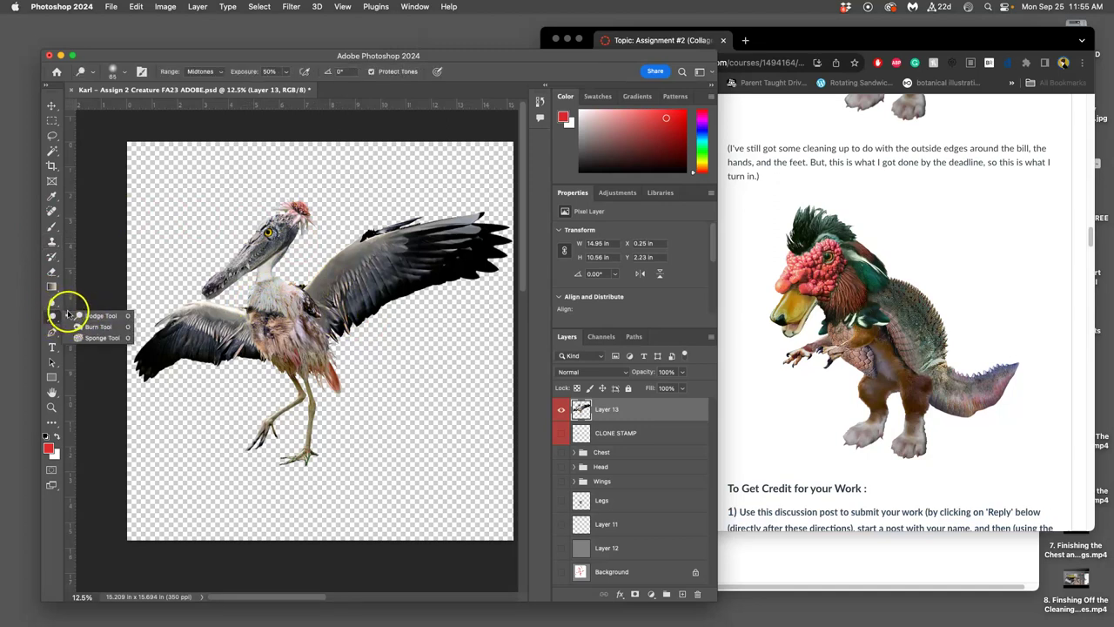
click(81, 316)
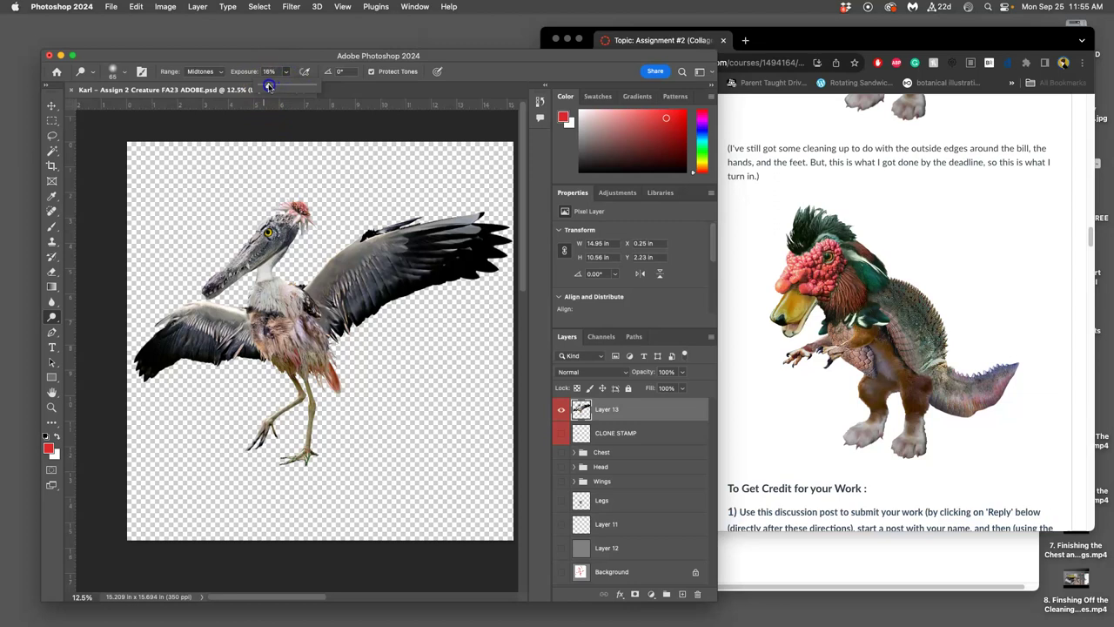
click(125, 75)
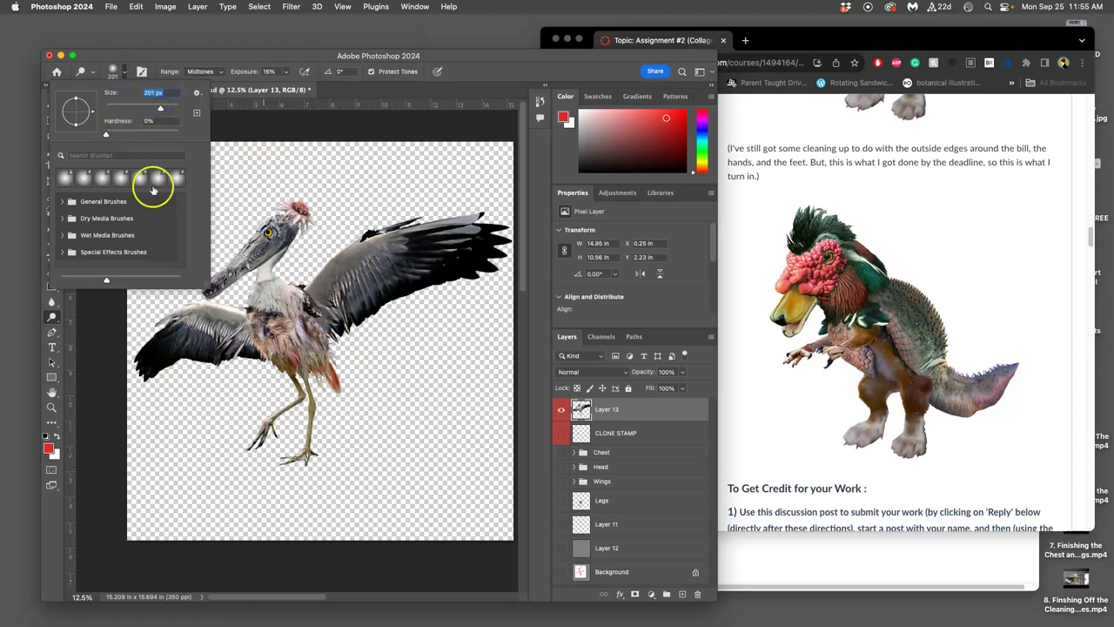
drag(160, 107, 163, 109)
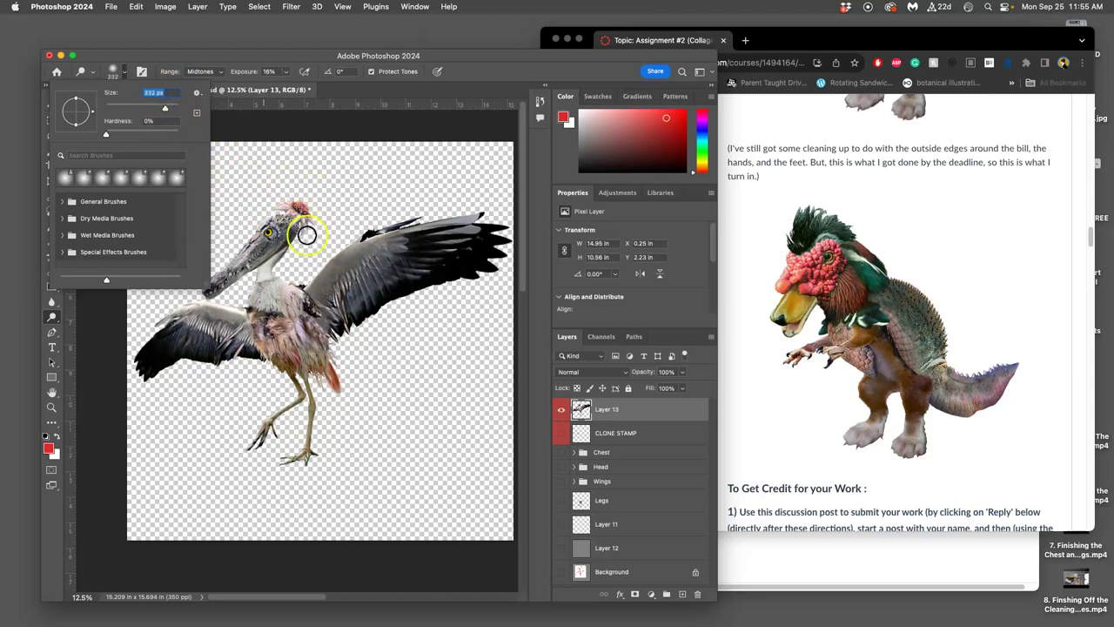
click(364, 232)
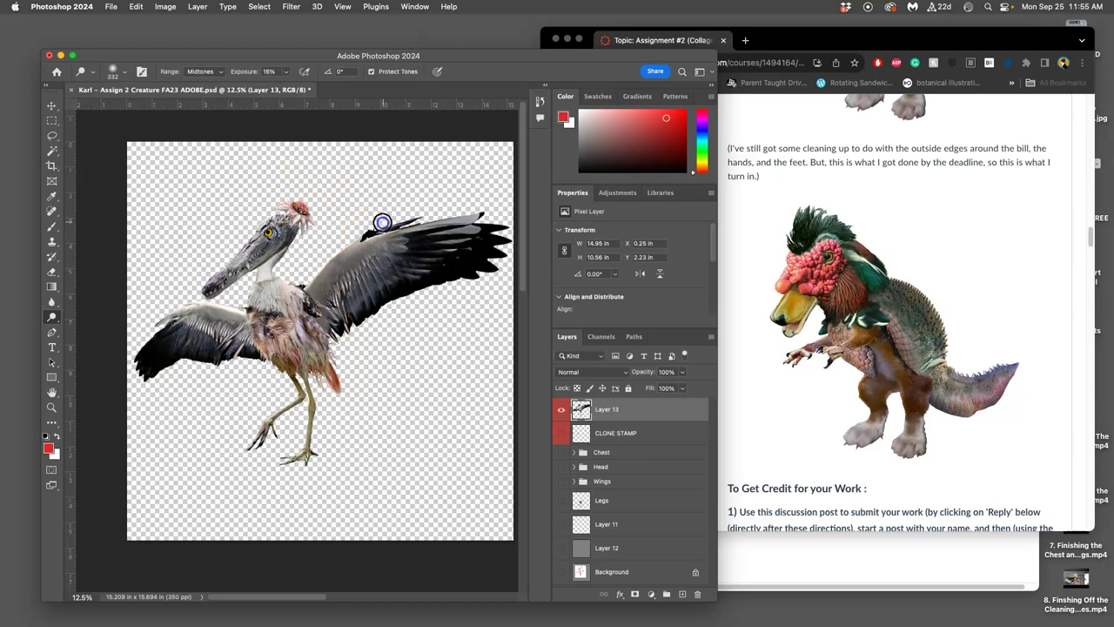
mouse_move(373, 231)
mouse_down()
mouse_move(316, 289)
mouse_move(395, 228)
mouse_move(319, 295)
mouse_move(348, 254)
mouse_move(472, 211)
mouse_move(299, 290)
mouse_move(277, 294)
mouse_move(234, 264)
mouse_move(197, 314)
mouse_move(214, 318)
mouse_move(165, 325)
mouse_move(157, 343)
mouse_move(206, 308)
mouse_move(200, 331)
mouse_move(287, 306)
mouse_up()
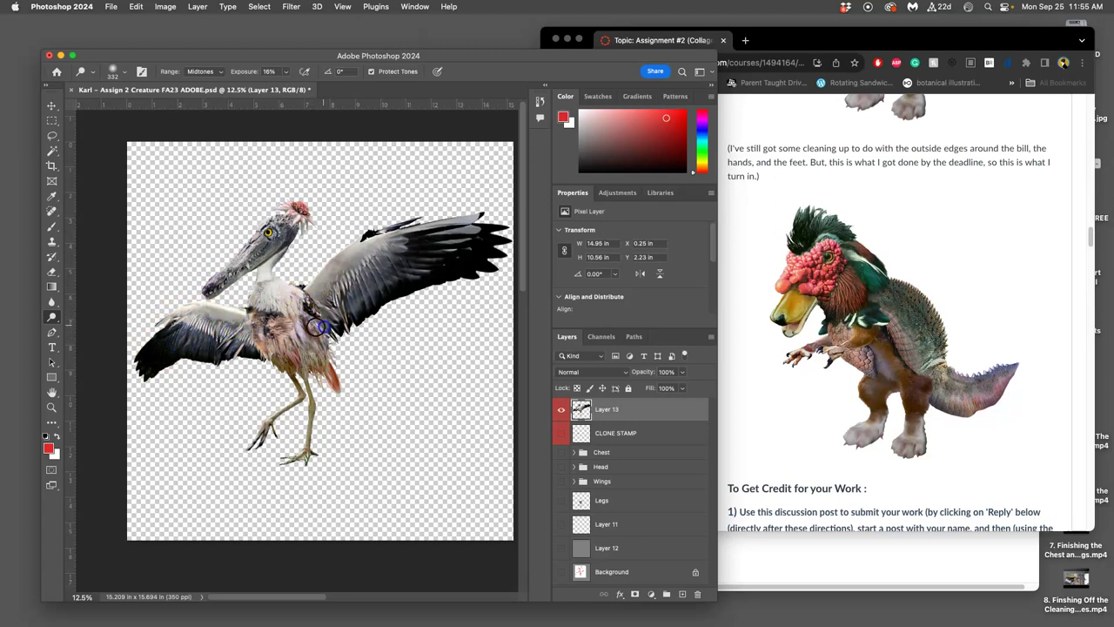
mouse_move(294, 319)
mouse_down()
mouse_move(314, 420)
mouse_move(313, 377)
mouse_move(313, 416)
mouse_move(279, 370)
mouse_move(301, 396)
mouse_move(250, 450)
mouse_up()
mouse_move(286, 294)
mouse_down()
mouse_move(355, 247)
mouse_move(370, 243)
mouse_move(345, 275)
mouse_move(455, 213)
mouse_up()
Lighten the head, the lower wing and the inner part of the raised wing with the Dodge tool.
drag(295, 252, 288, 216)
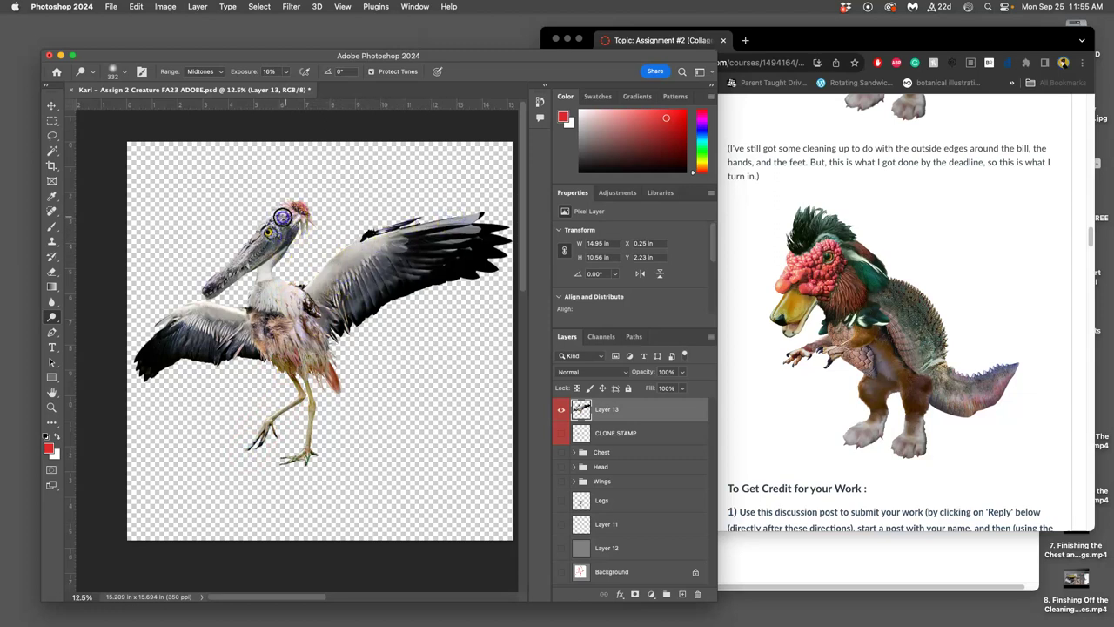
mouse_move(231, 348)
mouse_down()
mouse_move(225, 318)
mouse_move(191, 309)
mouse_move(160, 324)
mouse_move(184, 317)
mouse_move(149, 349)
mouse_move(242, 329)
mouse_up()
drag(350, 264, 350, 269)
drag(323, 289, 353, 268)
Show the source layers from CLONE STAMP to Layer 11 again and compare the creature with and without the dodged Layer 13.
click(562, 411)
click(562, 410)
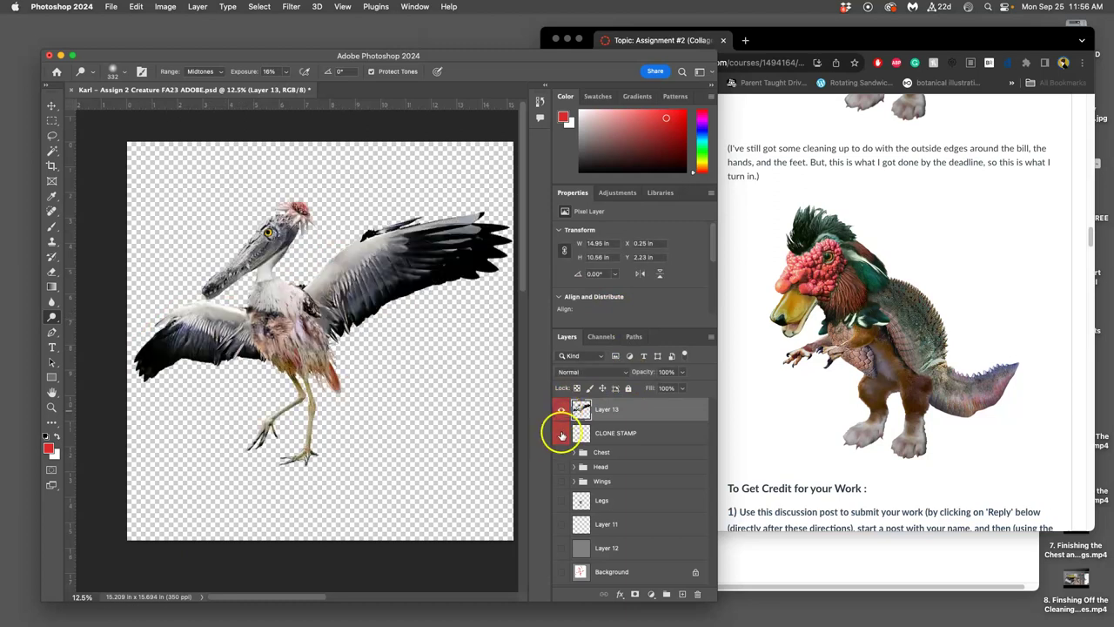
click(561, 483)
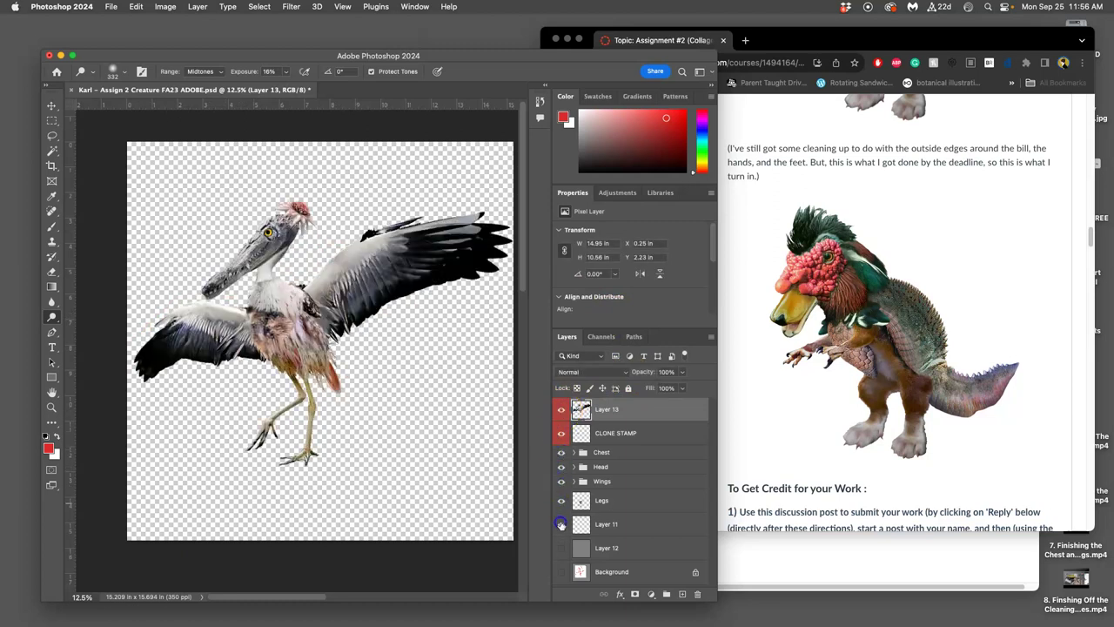
click(562, 412)
click(561, 416)
click(559, 419)
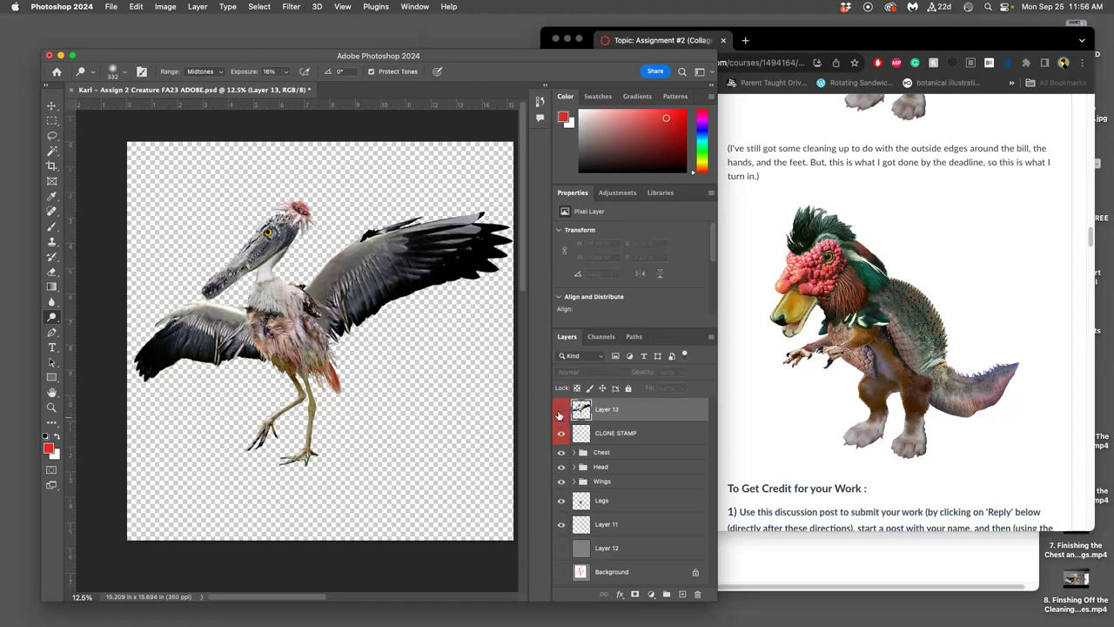
click(560, 413)
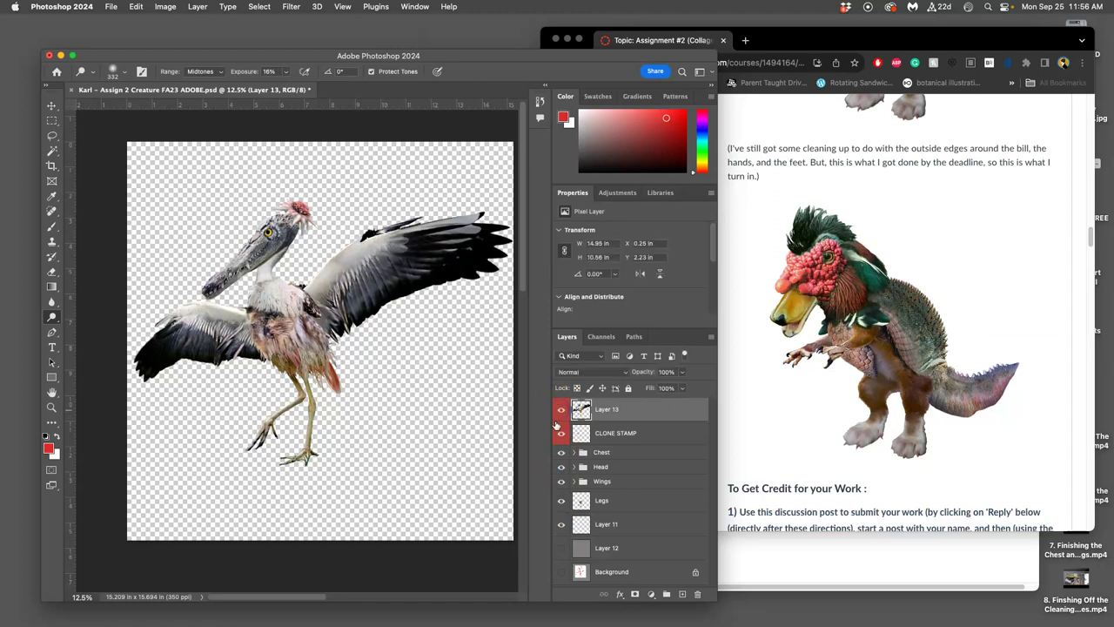
click(562, 415)
click(561, 415)
Duplicate the dodged layer, naming the lower one Dodge Layer and the copy above it Burn Layer.
key(super+j)
double_click(603, 434)
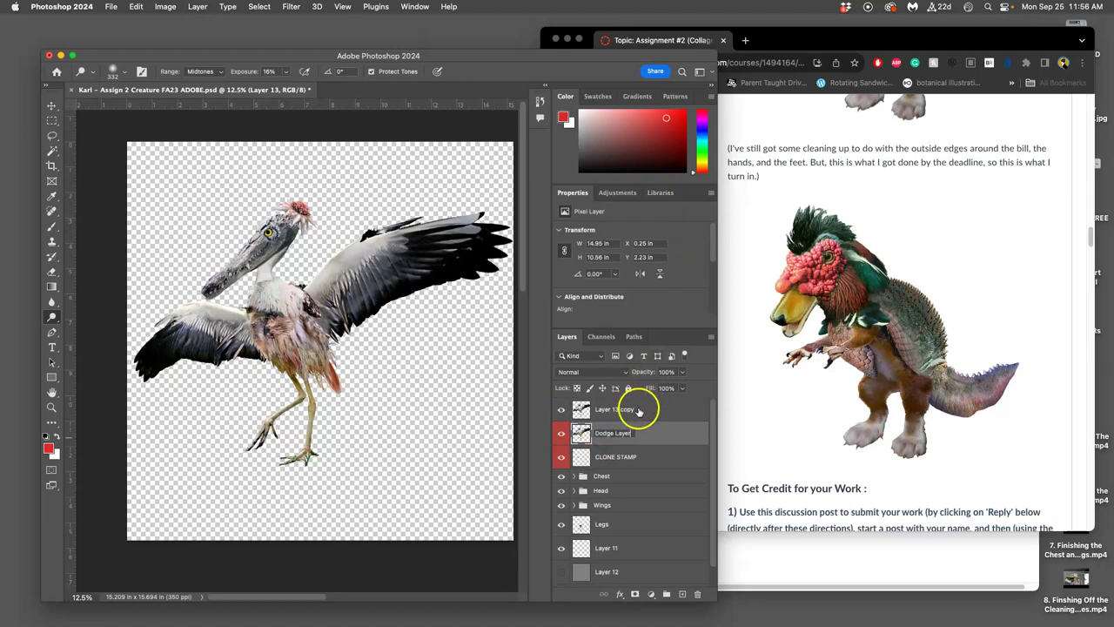
click(640, 408)
double_click(611, 409)
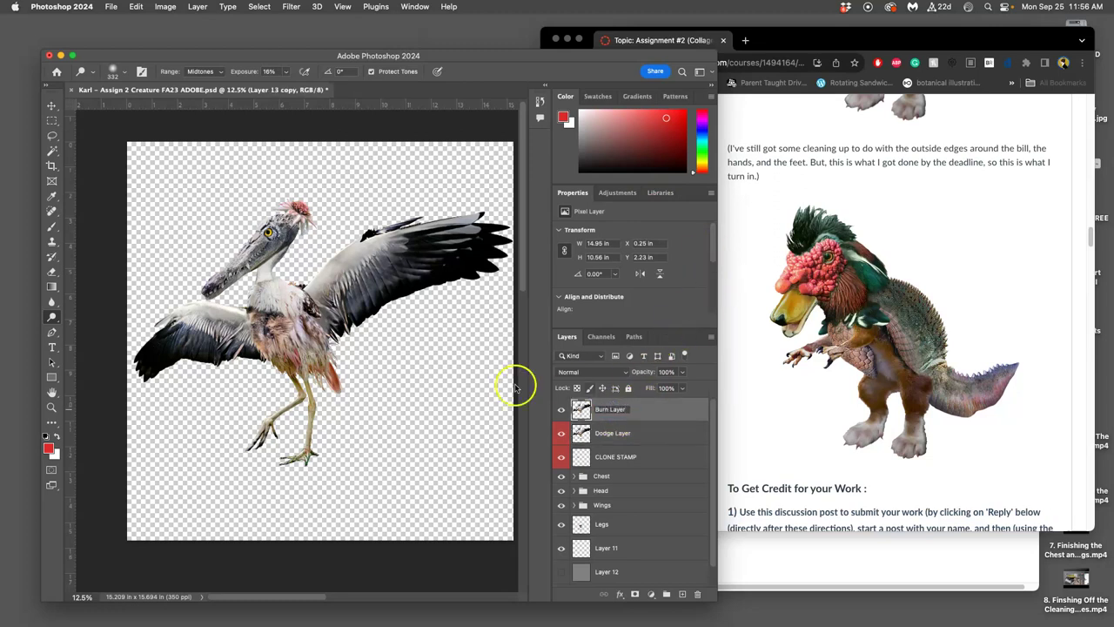
Burn the midtones of the bill and the undersides of both wings on the Burn Layer with a soft 428 px brush at 18% exposure.
click(53, 318)
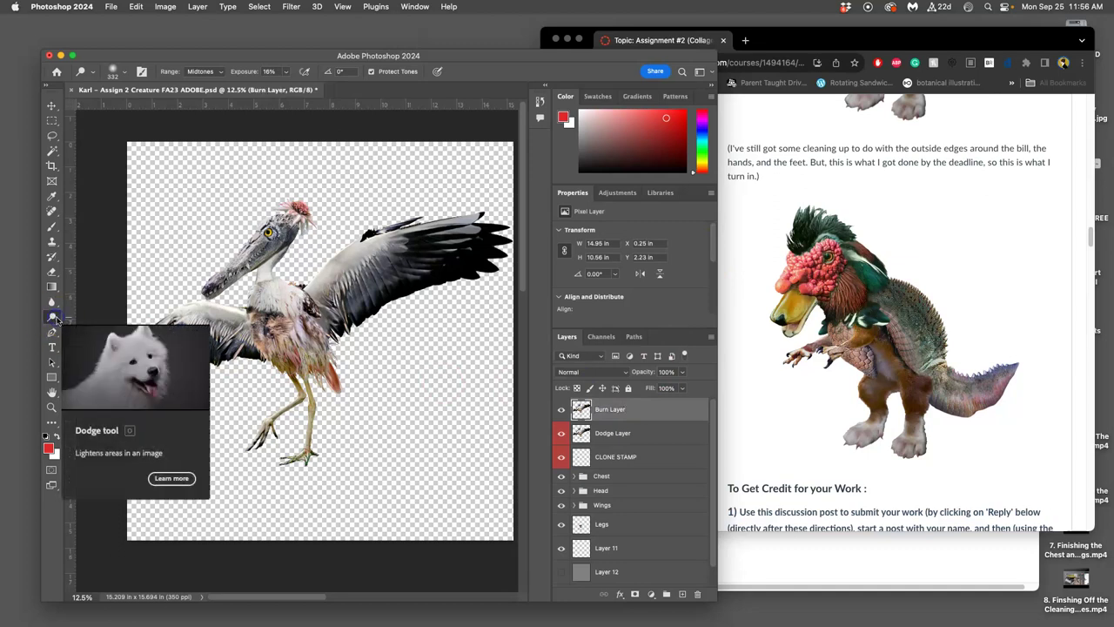
drag(54, 319, 94, 327)
drag(288, 75, 273, 86)
click(124, 72)
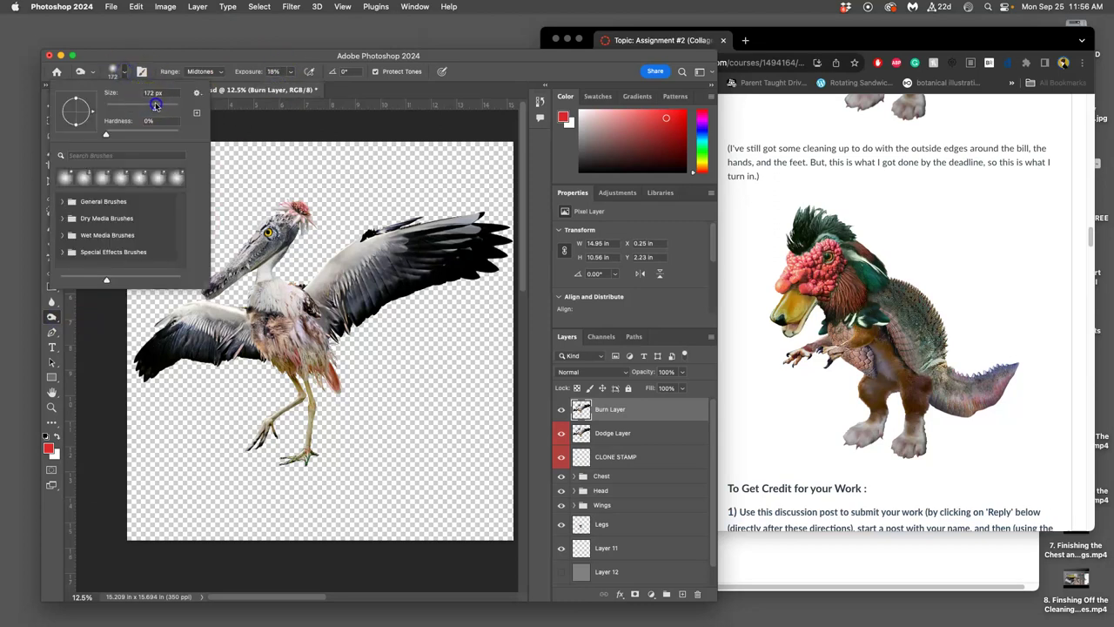
drag(156, 105, 158, 106)
click(281, 247)
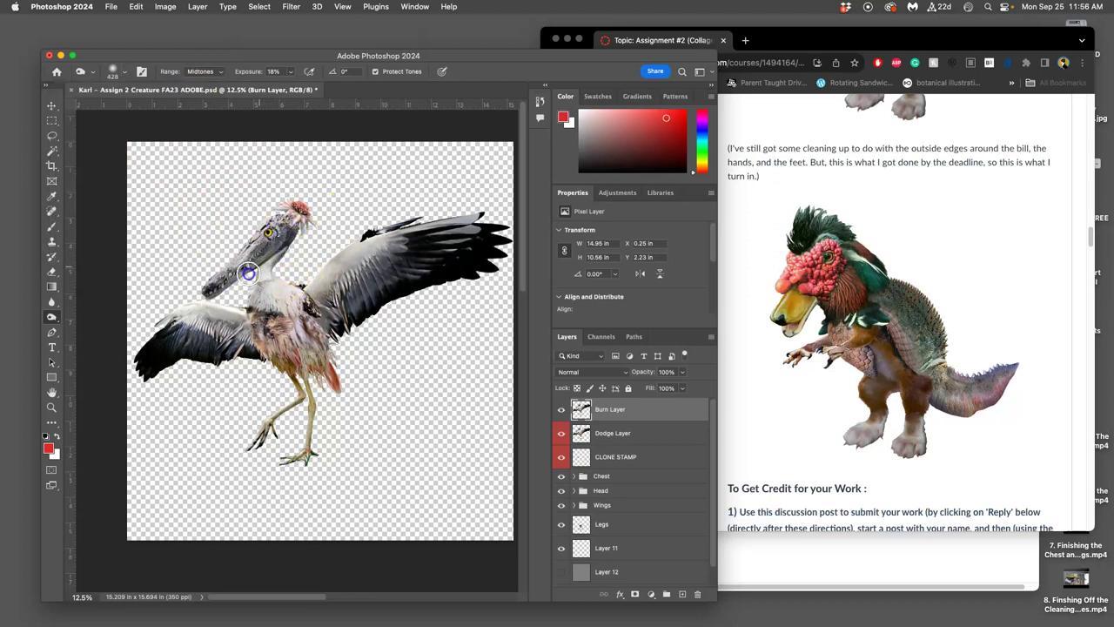
drag(226, 290, 224, 289)
mouse_move(275, 361)
mouse_down()
mouse_move(323, 370)
mouse_move(317, 349)
mouse_move(278, 353)
mouse_move(242, 336)
mouse_up()
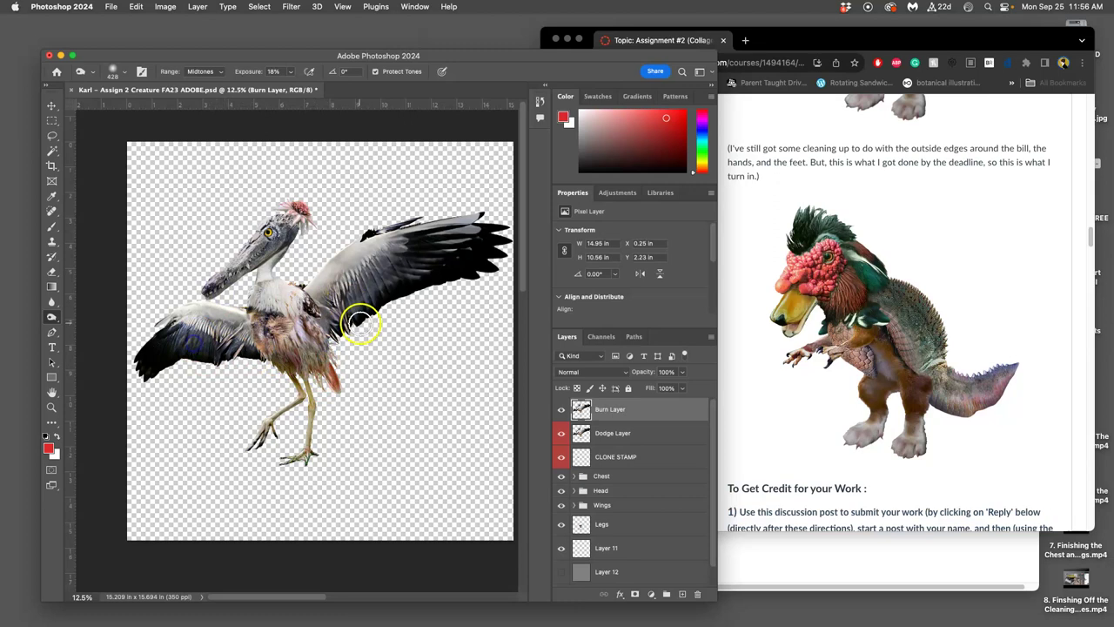
mouse_move(337, 298)
mouse_down()
mouse_move(325, 306)
mouse_move(354, 322)
mouse_up()
mouse_move(378, 278)
mouse_down()
mouse_move(385, 310)
mouse_move(432, 259)
mouse_move(337, 322)
mouse_up()
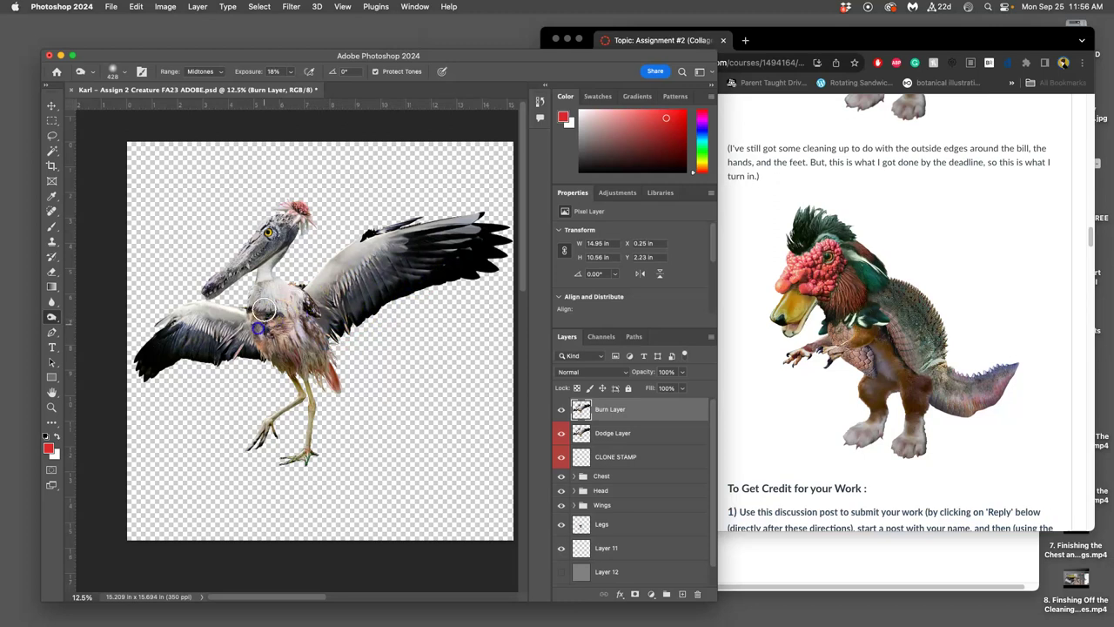
Darken the chest feathers, neck, bill and head with further Burn strokes.
mouse_move(313, 368)
mouse_down()
mouse_move(331, 333)
mouse_move(297, 305)
mouse_move(272, 304)
mouse_move(255, 310)
mouse_move(248, 351)
mouse_move(211, 359)
mouse_move(198, 334)
mouse_move(155, 375)
mouse_move(358, 285)
mouse_up()
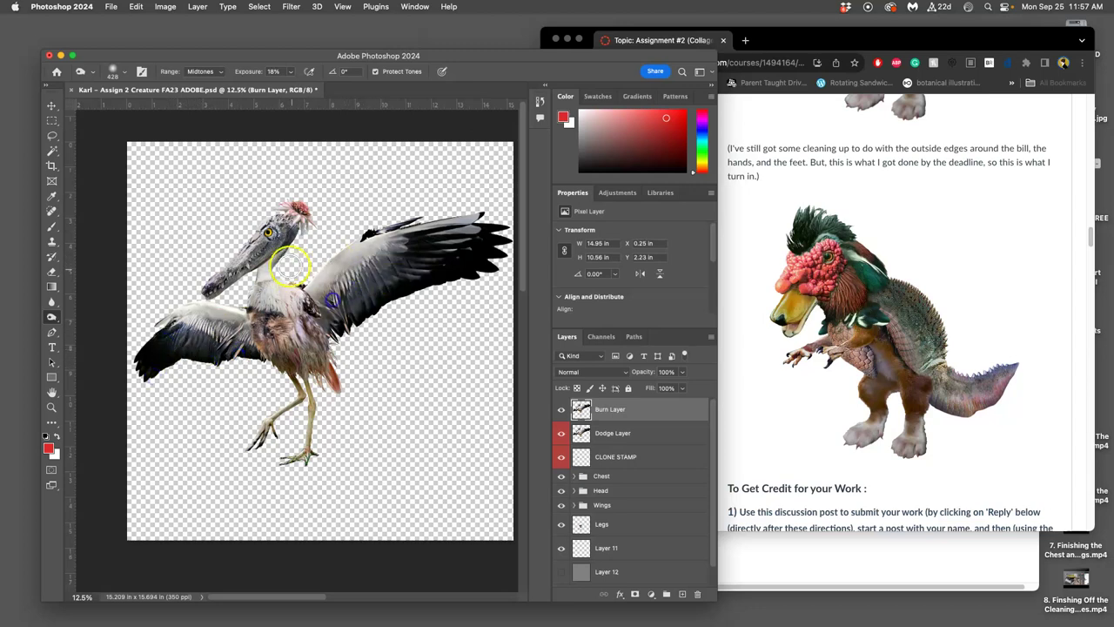
mouse_move(269, 270)
mouse_down()
mouse_move(271, 301)
mouse_move(298, 335)
mouse_up()
drag(268, 240, 212, 299)
mouse_move(270, 249)
mouse_down()
mouse_move(260, 232)
mouse_move(293, 209)
mouse_up()
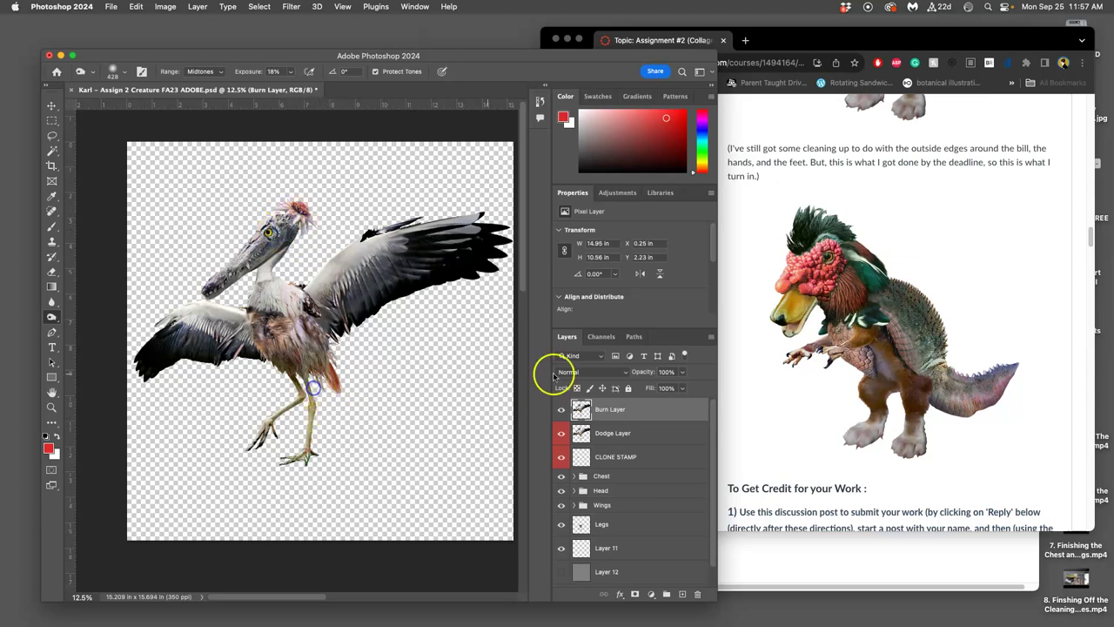
Compare the creature with the Burn Layer hidden and shown, and open that layer's opacity setting.
click(561, 410)
click(562, 409)
click(561, 409)
click(561, 409)
click(562, 409)
click(561, 409)
click(561, 409)
click(562, 408)
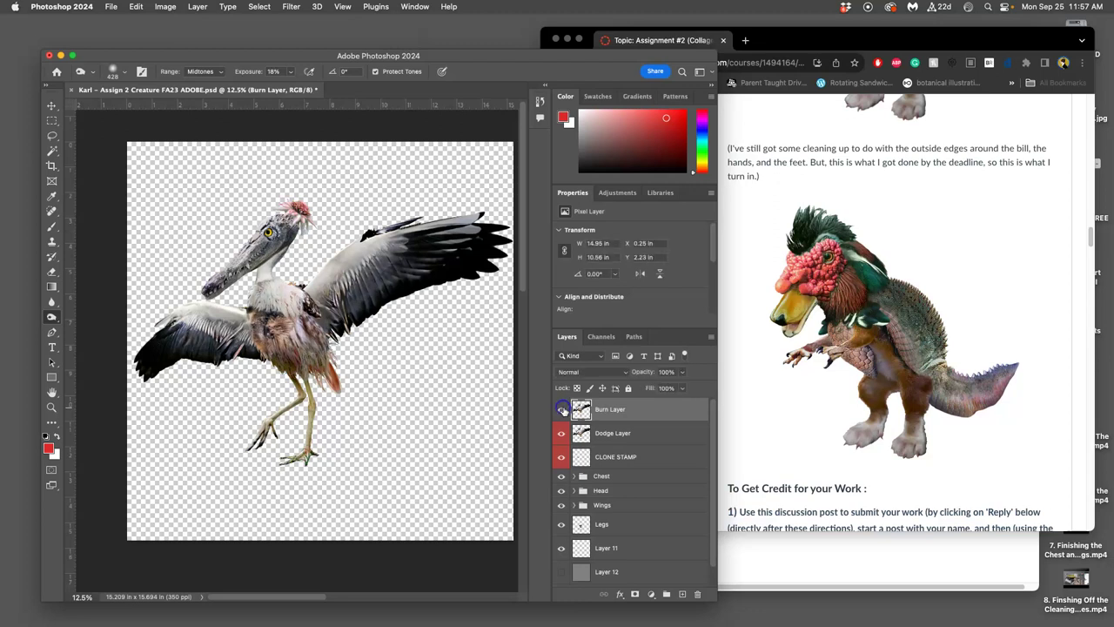
click(682, 373)
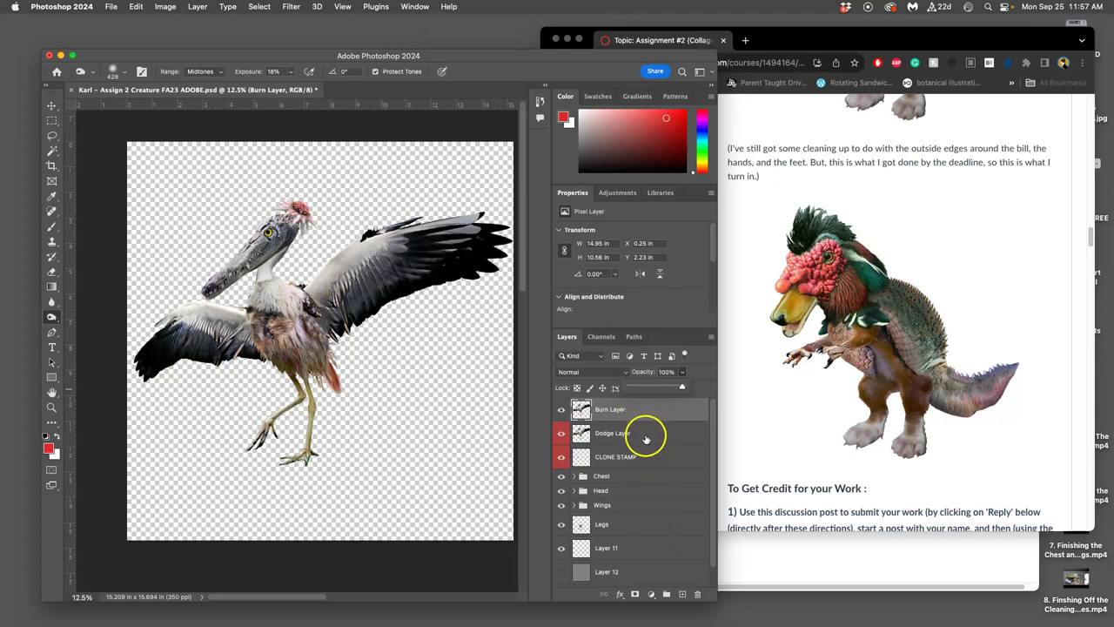
Merge everything visible into another new layer above the Burn Layer, keeping the originals, and check it by hiding and showing it.
click(197, 7)
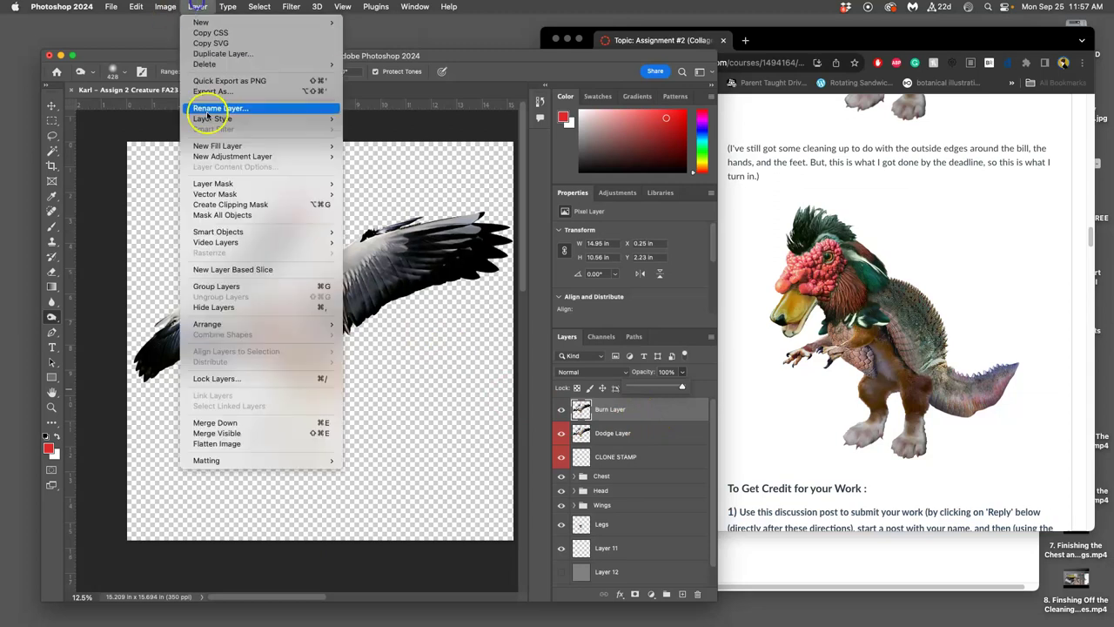
alt+click(213, 433)
click(561, 410)
click(560, 410)
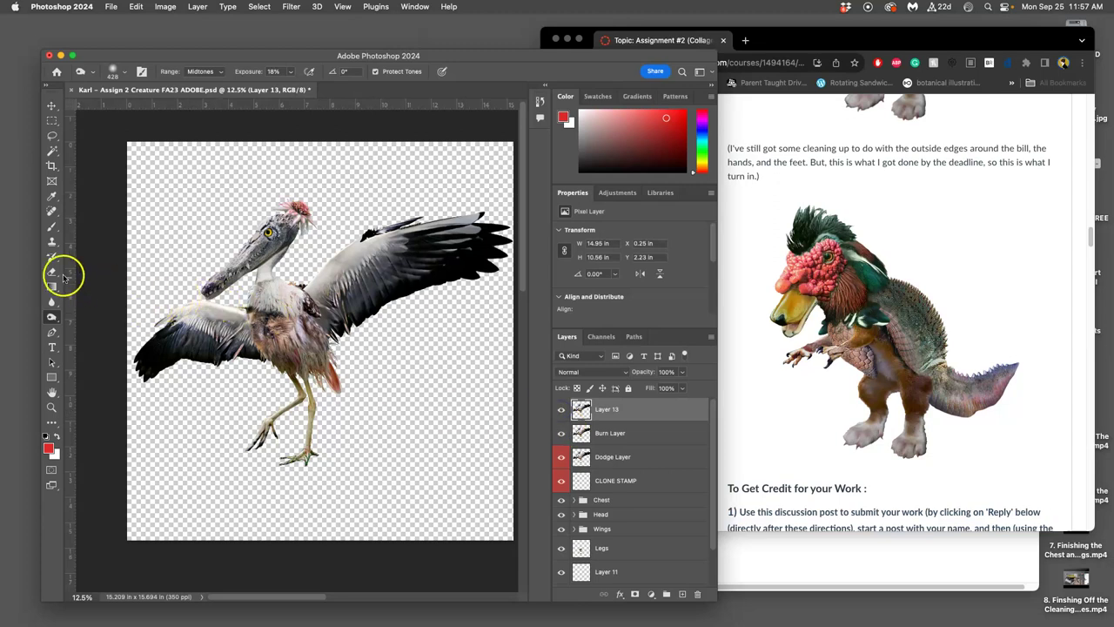
Clone Stamp feathers over the seam between the brown chest fur and pale side feathers on Layer 13, using an 81 px brush at 64% opacity.
click(51, 241)
alt+click(208, 340)
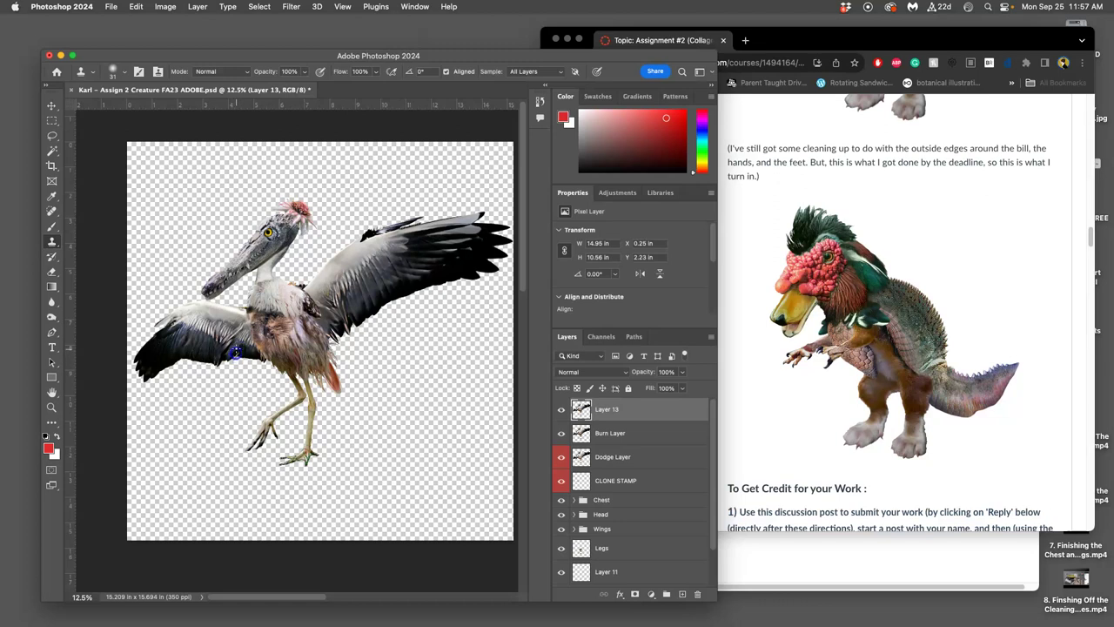
mouse_move(296, 318)
mouse_down()
mouse_move(341, 313)
mouse_move(341, 333)
mouse_move(312, 327)
mouse_up()
scroll(309, 320, up, 4)
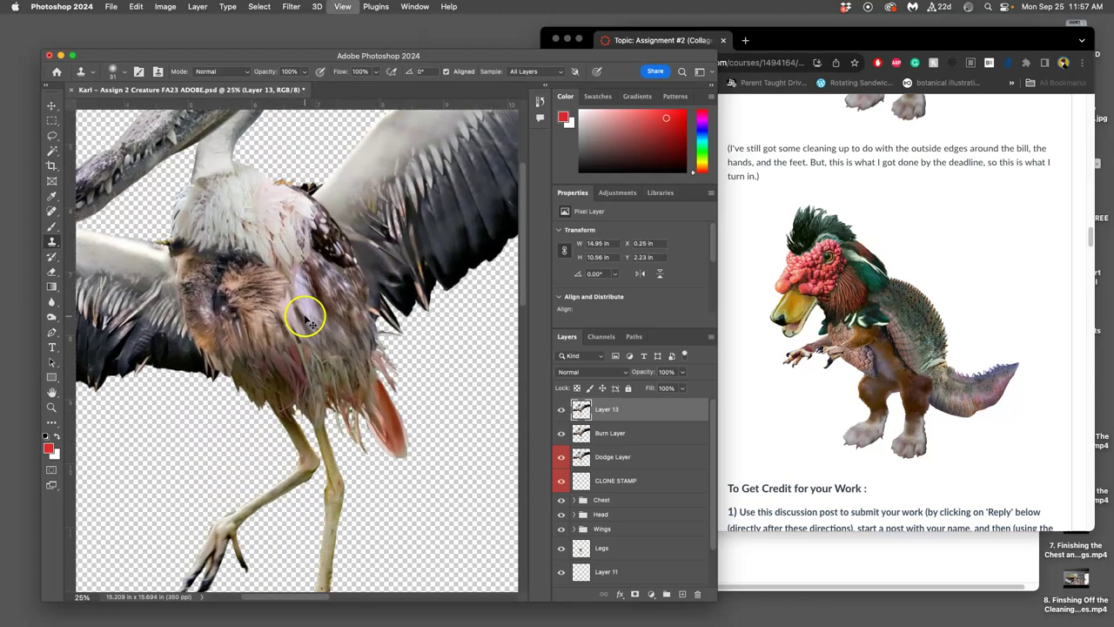
scroll(317, 300, up, 2)
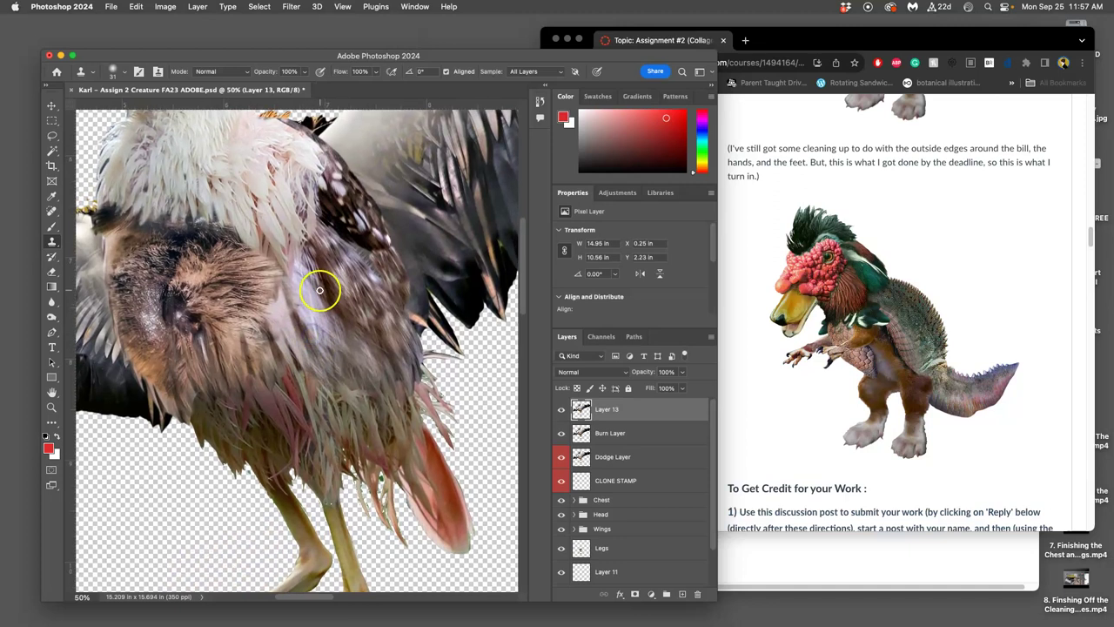
click(127, 73)
click(134, 105)
alt+click(316, 308)
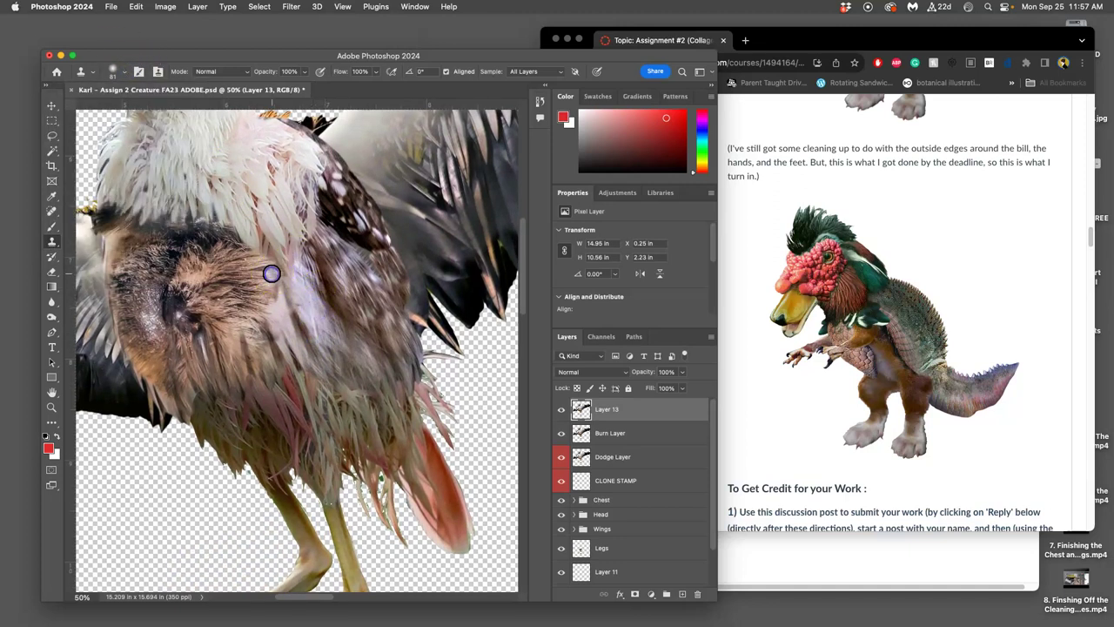
click(304, 72)
drag(302, 84, 285, 85)
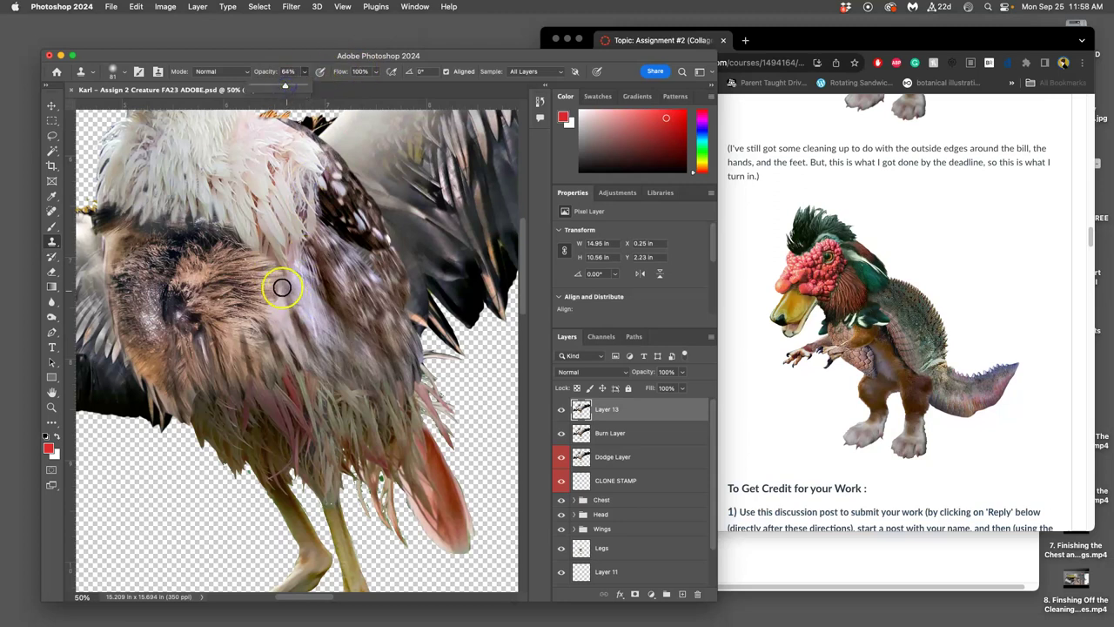
drag(279, 286, 312, 293)
click(266, 315)
Clone dark feather texture over the seam where the large raised wing meets the speckled body feathers.
mouse_move(352, 252)
mouse_down()
mouse_move(333, 275)
mouse_move(246, 253)
mouse_move(291, 272)
mouse_move(278, 288)
mouse_move(298, 292)
mouse_move(274, 300)
mouse_move(321, 259)
mouse_move(334, 309)
mouse_move(371, 308)
mouse_move(384, 255)
mouse_move(372, 346)
mouse_up()
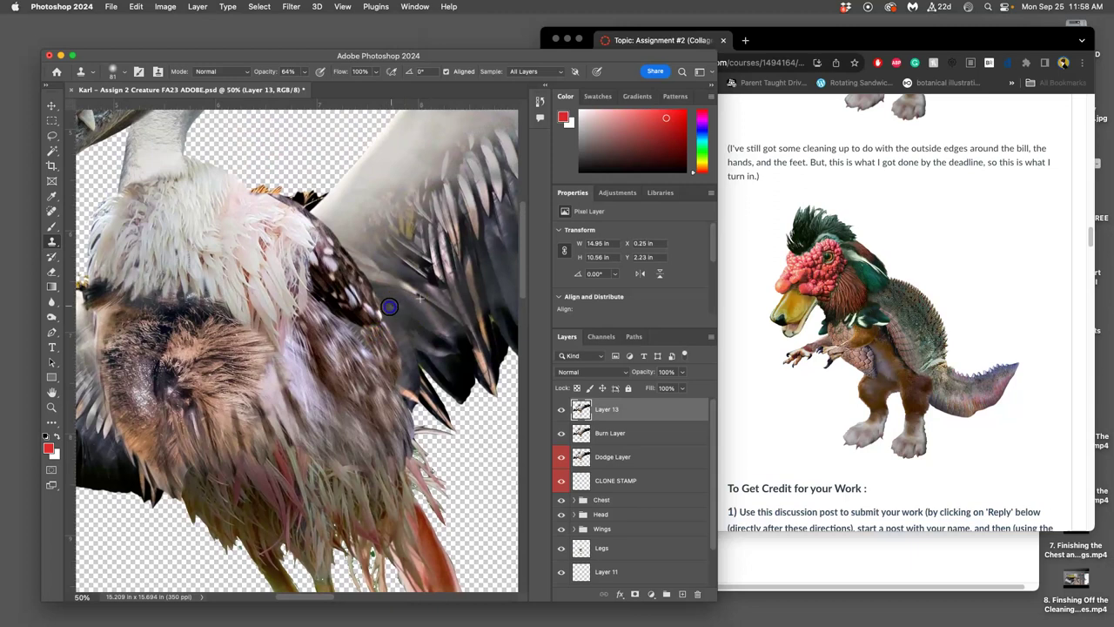
mouse_move(389, 307)
mouse_down()
mouse_move(412, 264)
mouse_move(400, 241)
mouse_move(403, 344)
mouse_move(413, 356)
mouse_move(389, 316)
mouse_move(454, 319)
mouse_move(465, 303)
mouse_move(392, 314)
mouse_move(464, 290)
mouse_up()
drag(431, 329, 396, 357)
Burn the midtones around the wing joints and speckled body feathers with a 428 px brush at 18% exposure.
click(52, 316)
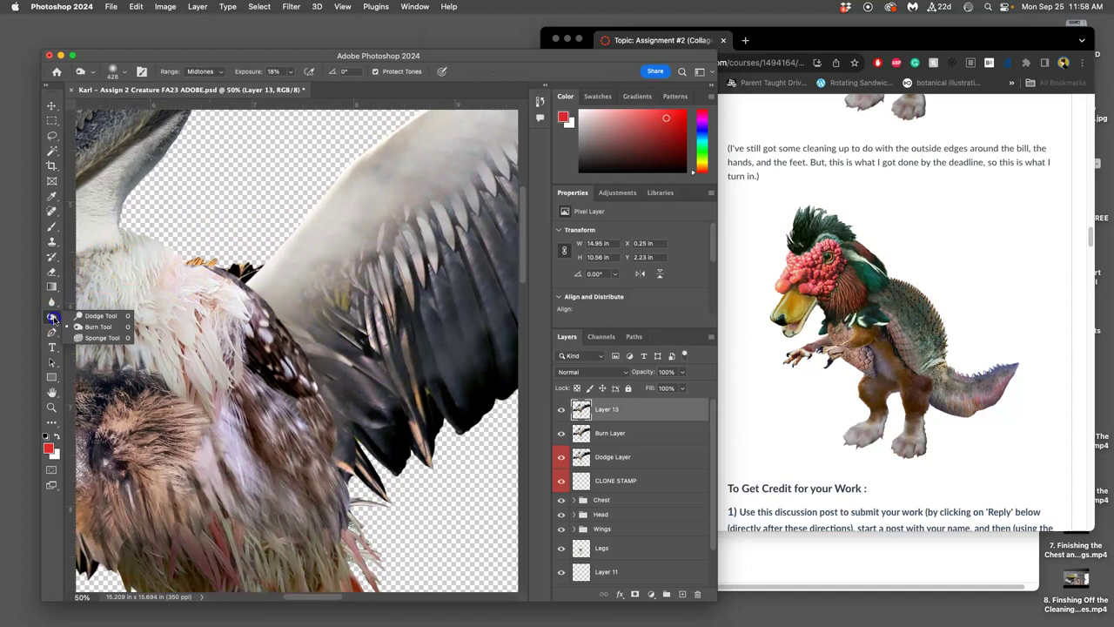
mouse_move(339, 399)
mouse_down()
mouse_move(330, 374)
mouse_move(341, 416)
mouse_move(330, 368)
mouse_move(330, 443)
mouse_move(318, 392)
mouse_move(252, 427)
mouse_up()
mouse_move(346, 291)
mouse_down()
mouse_move(330, 235)
mouse_move(316, 243)
mouse_move(371, 180)
mouse_up()
mouse_move(282, 280)
mouse_down()
mouse_move(257, 295)
mouse_move(281, 291)
mouse_up()
mouse_move(362, 328)
mouse_down()
mouse_move(244, 397)
mouse_move(395, 224)
mouse_up()
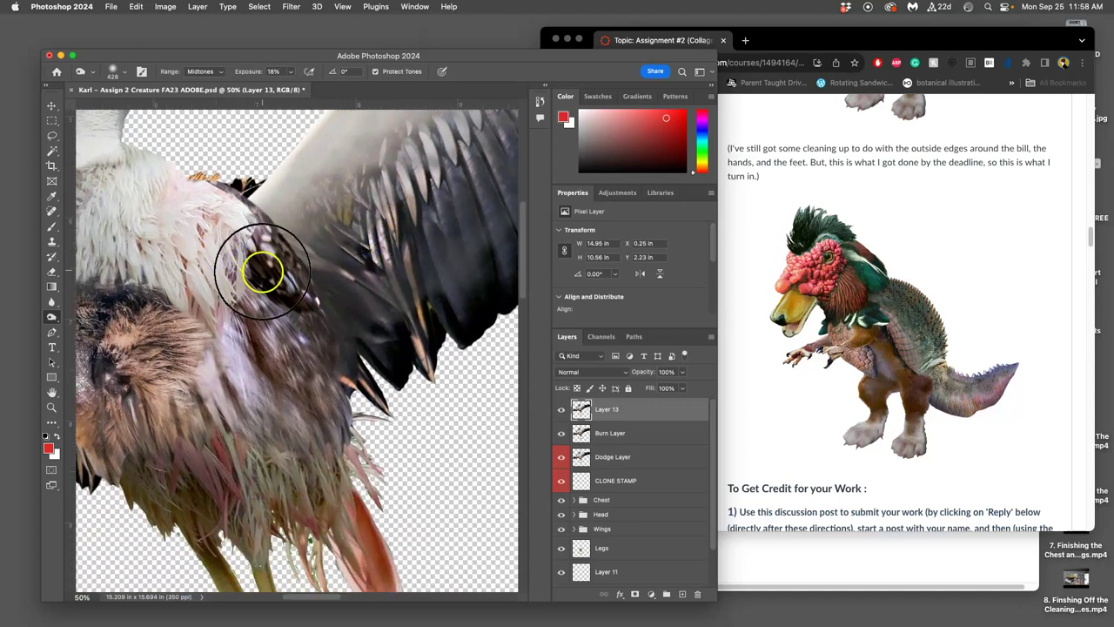
drag(265, 275, 433, 261)
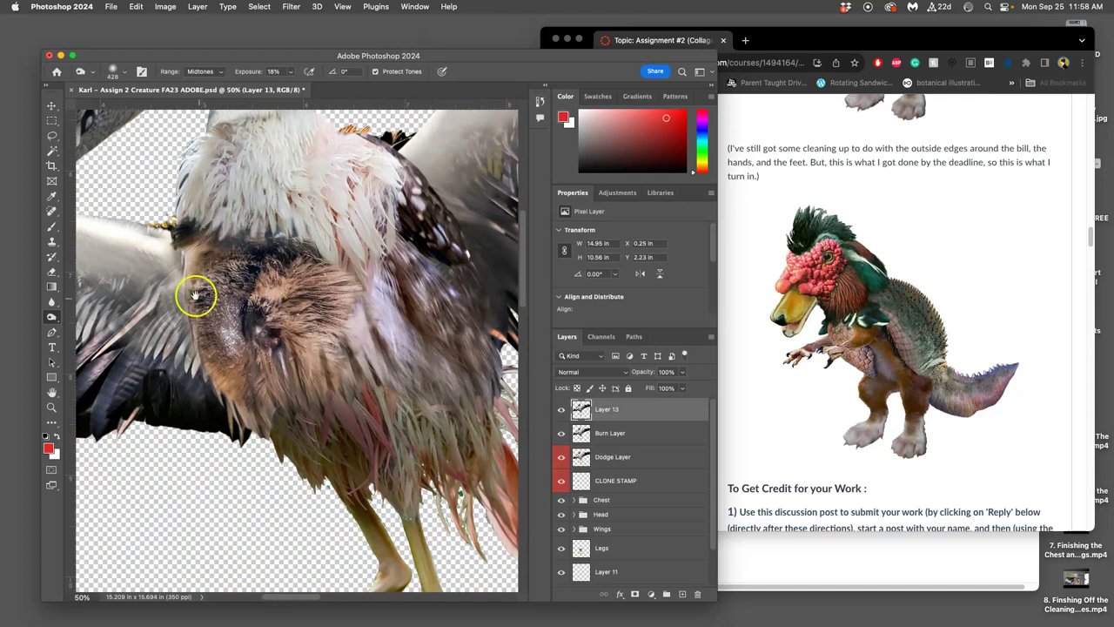
mouse_move(196, 295)
mouse_down()
mouse_move(249, 302)
mouse_move(205, 281)
mouse_move(229, 273)
mouse_move(228, 311)
mouse_move(248, 265)
mouse_move(220, 341)
mouse_move(140, 356)
mouse_move(203, 318)
mouse_move(255, 344)
mouse_up()
key(super+minus)
key(super+minus)
key(super+minus)
key(super+minus)
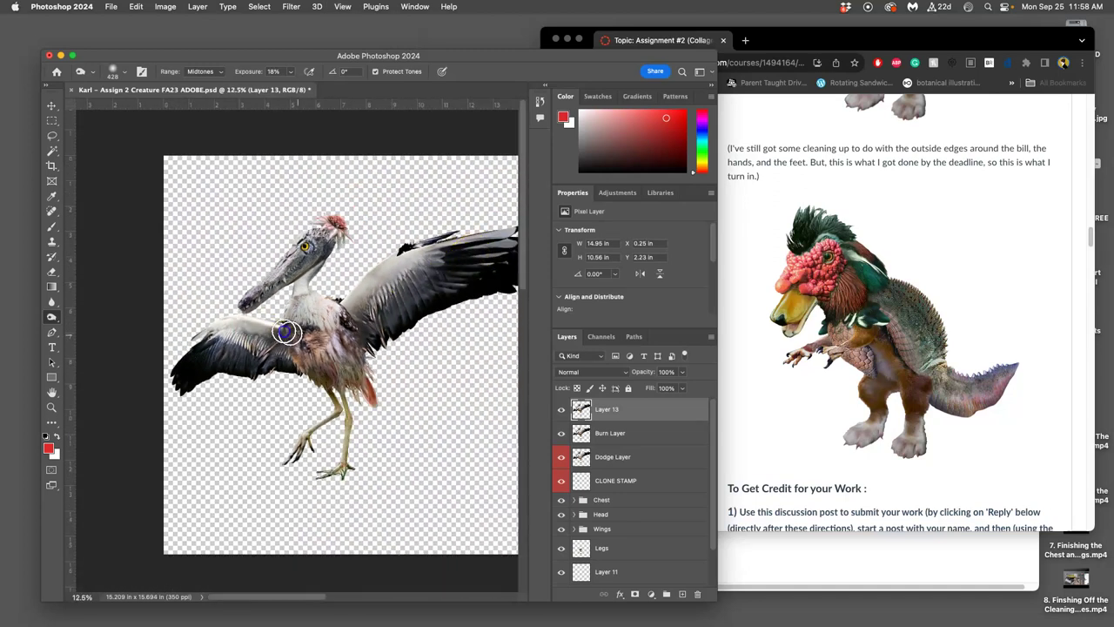
Sharpen the raised foot with a 182 px Sharpen brush at 21% strength.
key(super+plus)
key(super+plus)
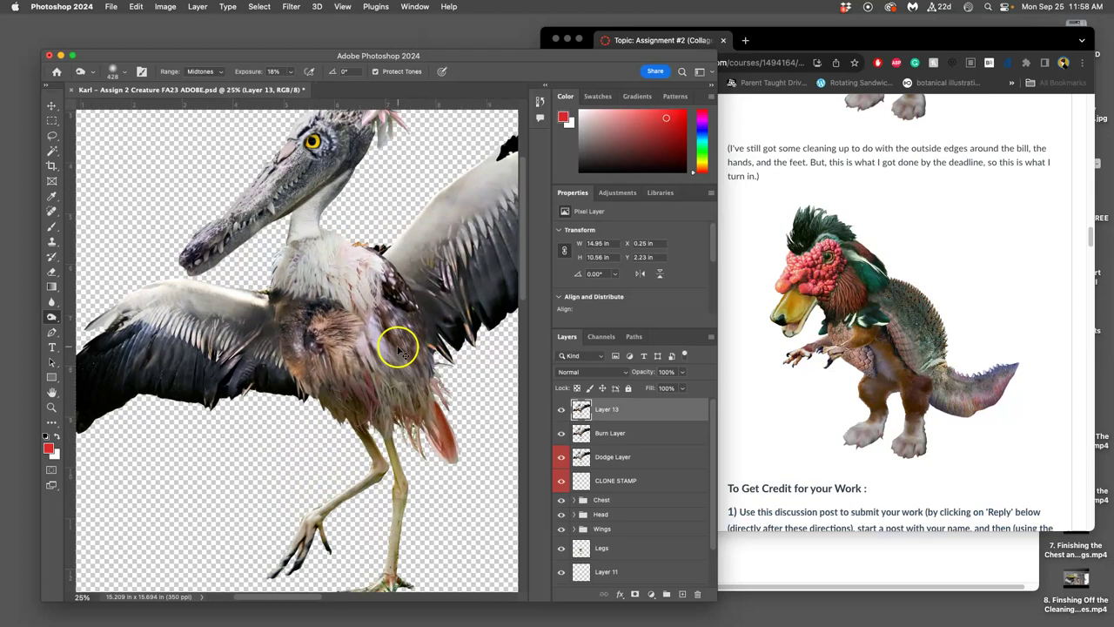
key(super+plus)
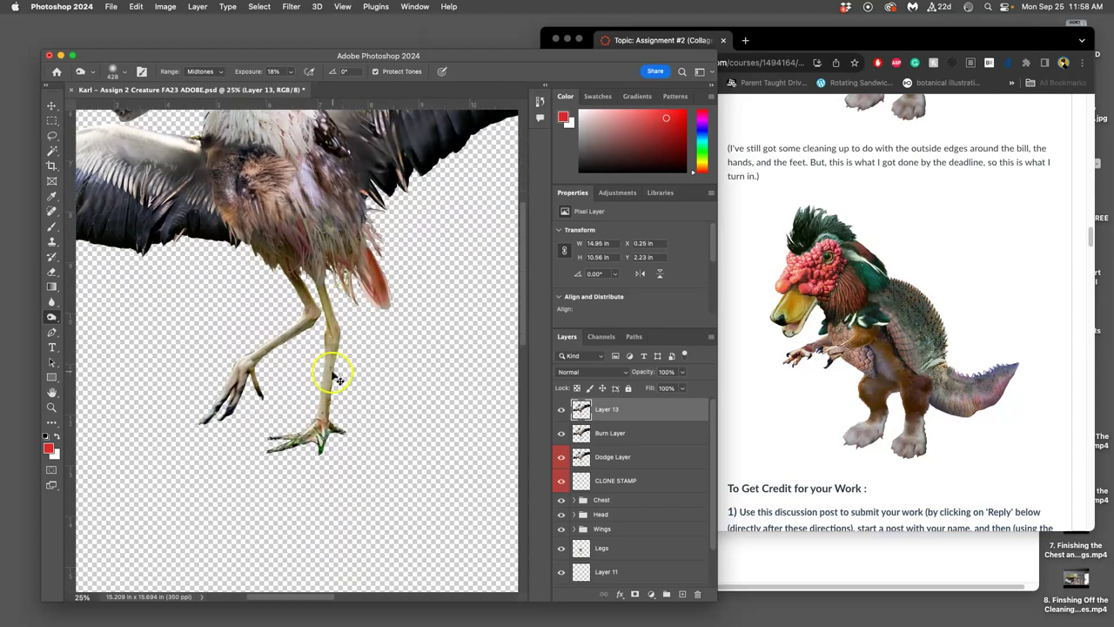
key(super+plus)
mouse_move(261, 345)
mouse_down()
mouse_move(190, 411)
mouse_move(165, 471)
mouse_move(170, 423)
mouse_move(148, 440)
mouse_move(288, 327)
mouse_move(302, 300)
mouse_move(270, 312)
mouse_move(174, 454)
mouse_move(209, 397)
mouse_move(193, 470)
mouse_up()
click(52, 301)
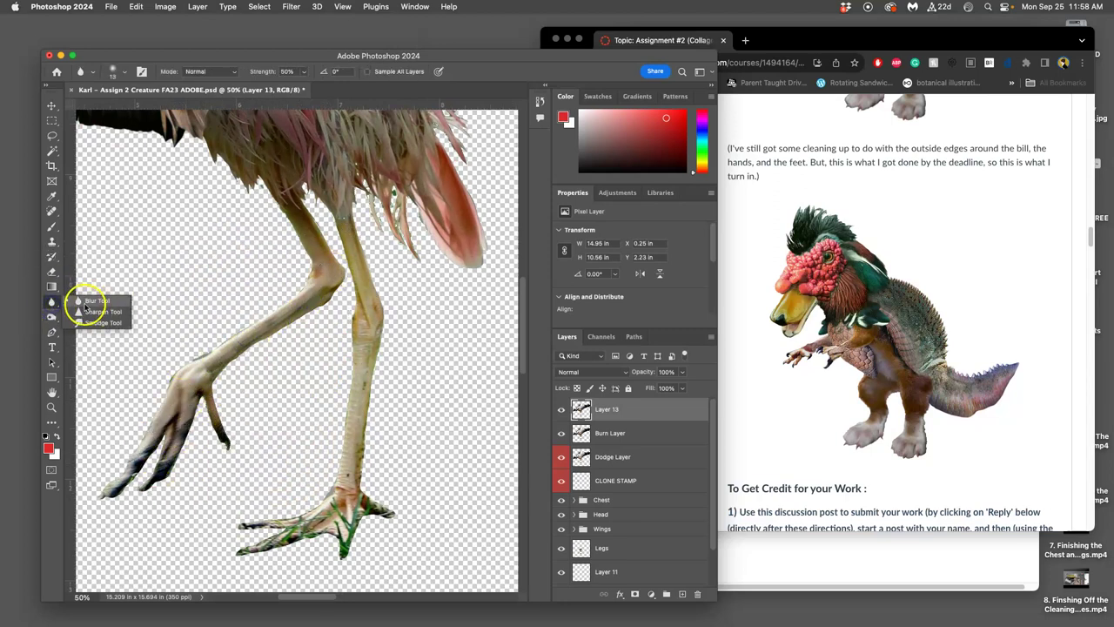
click(88, 311)
click(113, 69)
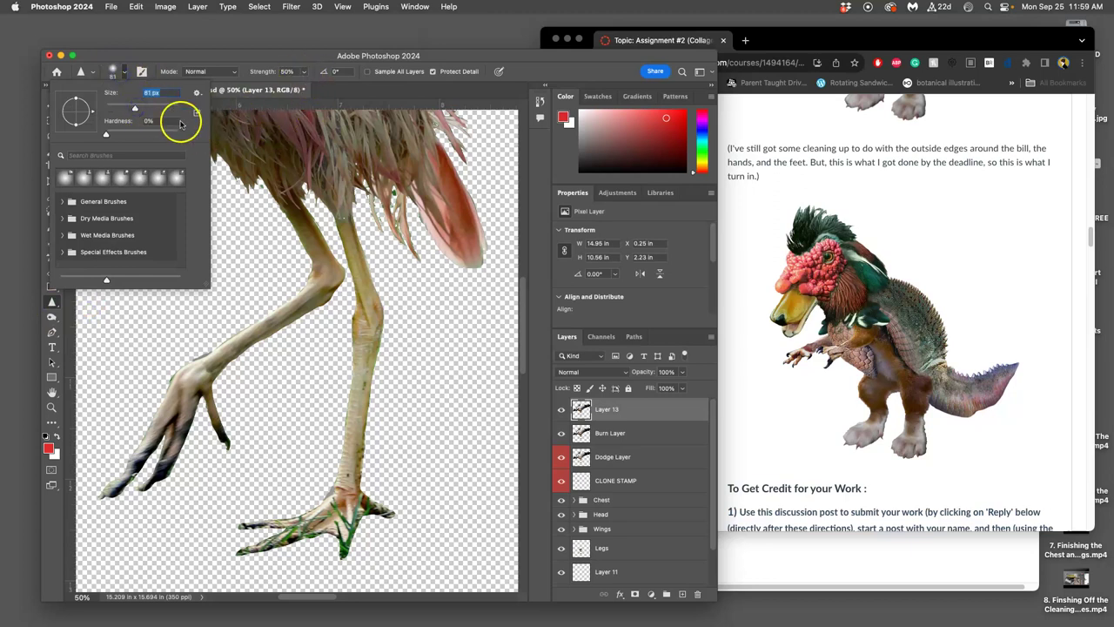
click(157, 107)
click(304, 71)
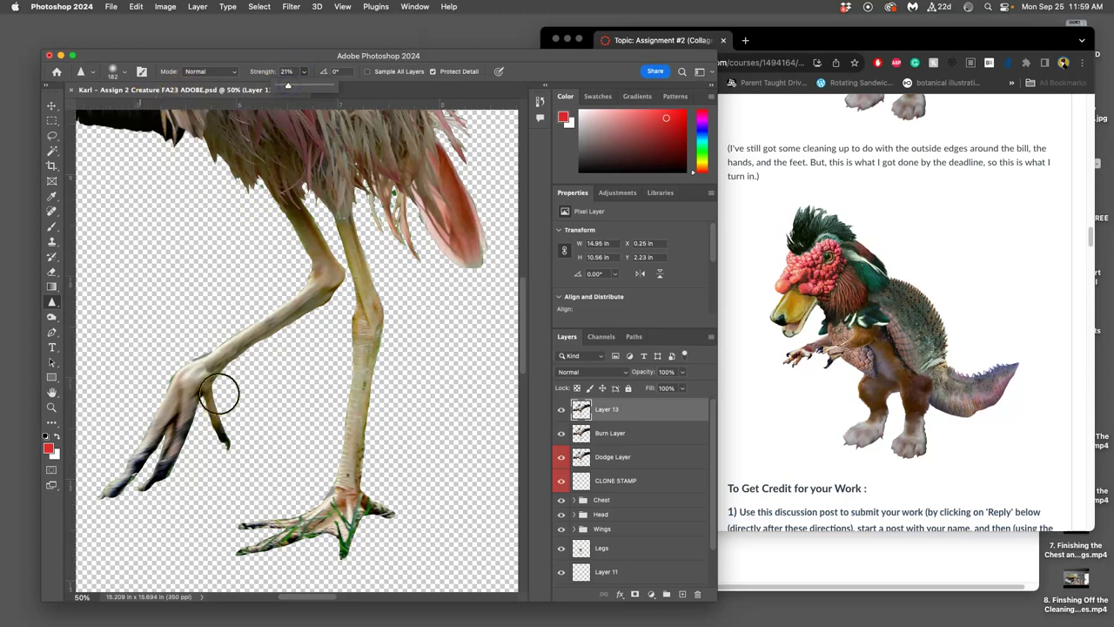
mouse_move(198, 392)
mouse_down()
mouse_move(161, 463)
mouse_move(187, 383)
mouse_move(124, 466)
mouse_move(206, 349)
mouse_move(176, 395)
mouse_move(207, 375)
mouse_move(229, 439)
mouse_move(215, 424)
mouse_move(179, 466)
mouse_move(180, 410)
mouse_move(139, 490)
mouse_move(172, 395)
mouse_move(253, 321)
mouse_move(226, 352)
mouse_move(311, 287)
mouse_move(173, 402)
mouse_up()
Lasso the stray edge at the raised ankle, and hide every layer below Layer 13, toggling the grey Layer 12 to check the edges.
click(52, 134)
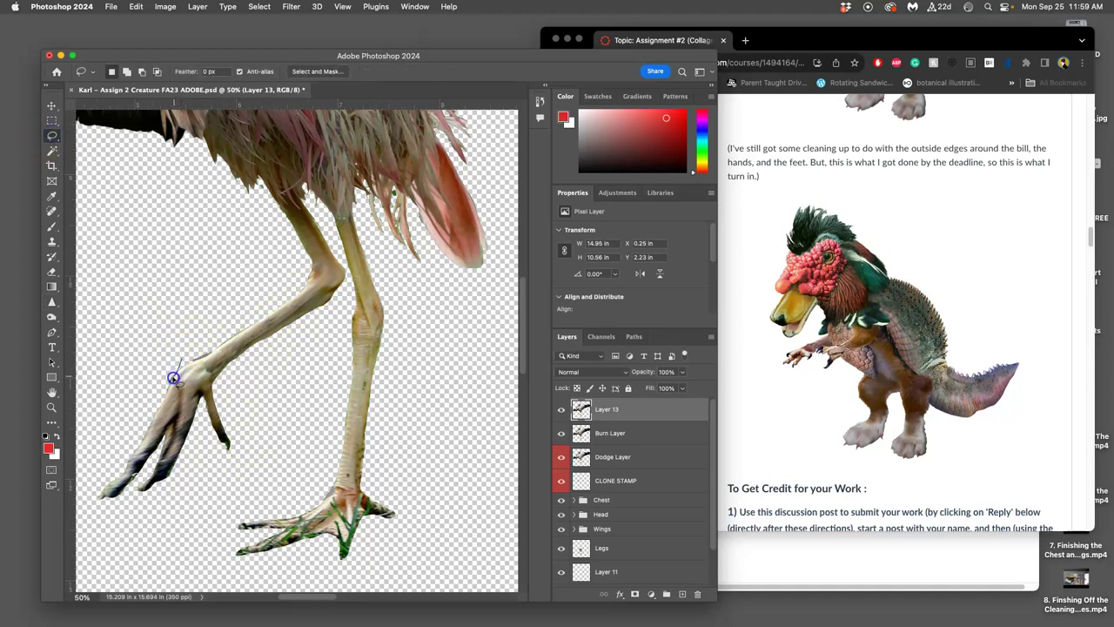
drag(162, 382, 170, 348)
click(561, 435)
click(561, 500)
scroll(707, 459, down, 2)
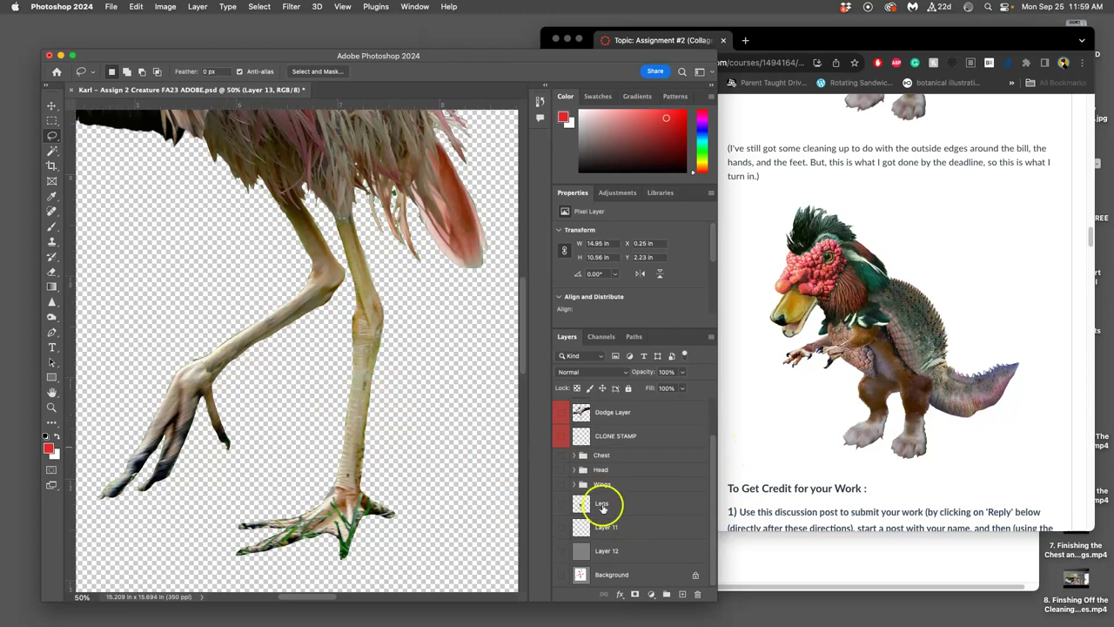
click(562, 551)
click(562, 551)
click(561, 551)
click(562, 551)
Lasso and remove the grey fringe along the upper edge of the raised leg near the ankle, and deselect.
key(super+plus)
key(super+plus)
key(super+plus)
key(super+plus)
drag(212, 341, 442, 351)
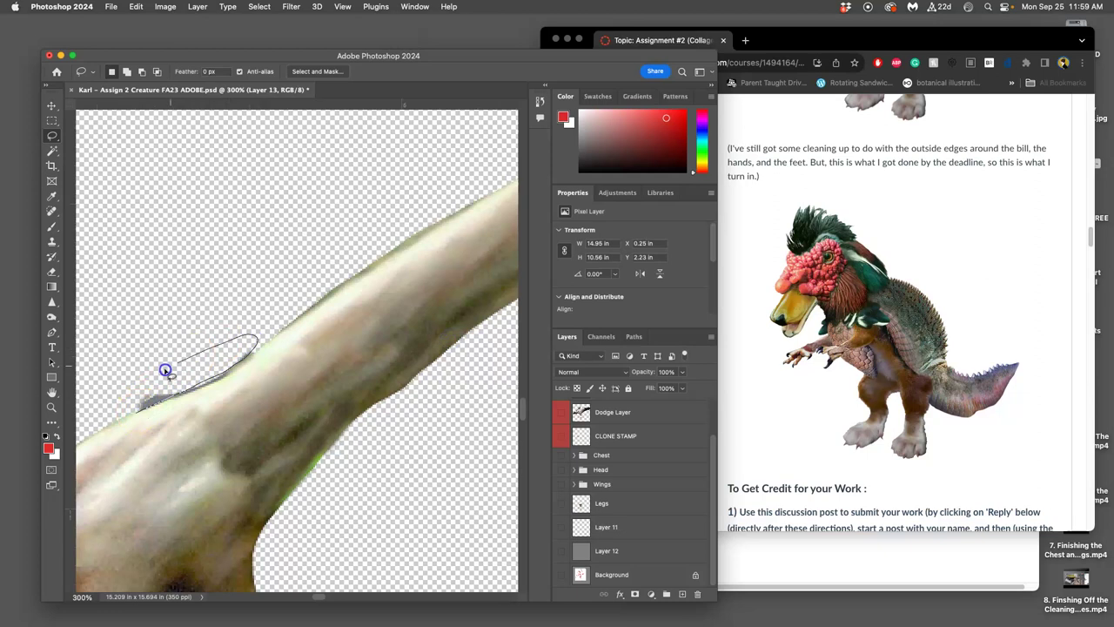
mouse_move(159, 374)
mouse_down()
mouse_move(142, 393)
mouse_move(162, 376)
mouse_up()
click(208, 314)
Lasso and delete the stray pixels along the inner edges of both upper legs and between the feather tips above them.
drag(374, 259, 126, 451)
scroll(276, 324, up, 10)
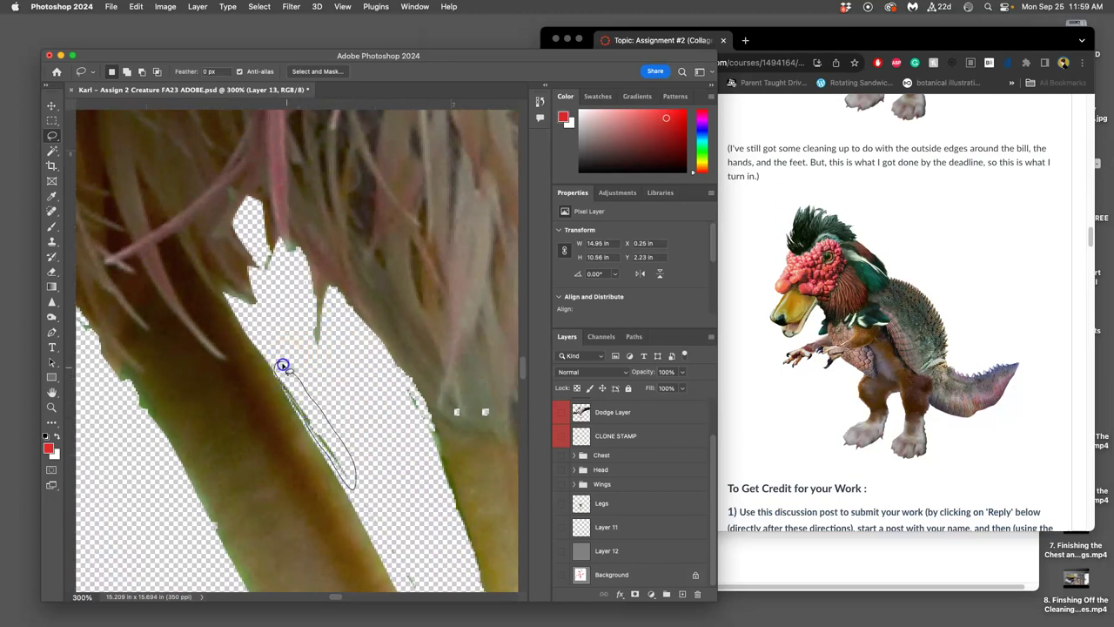
drag(298, 414, 306, 423)
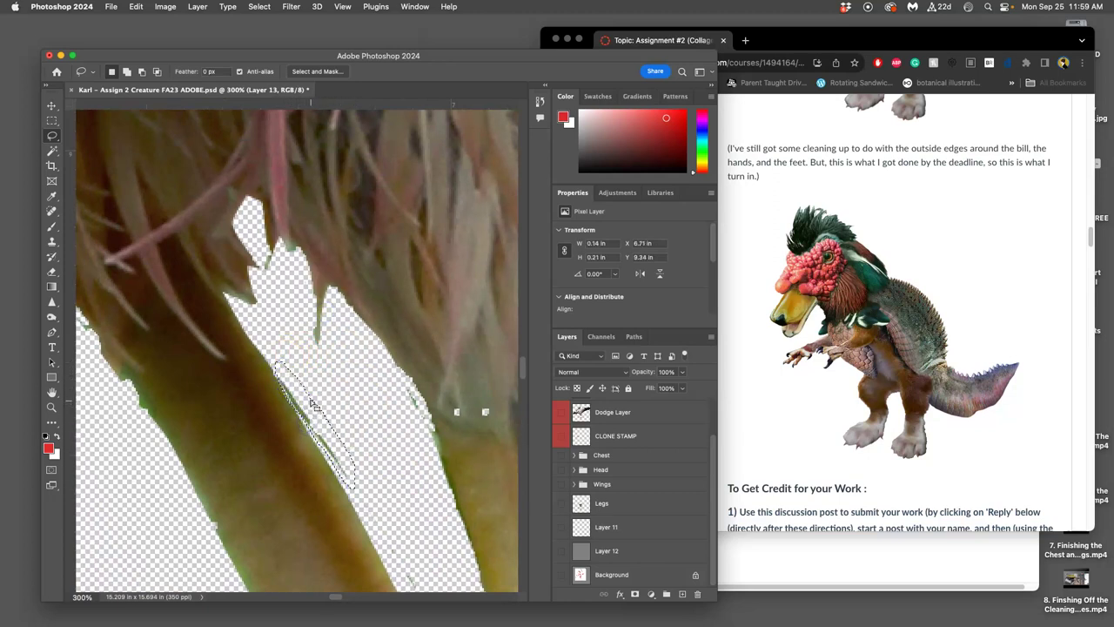
key(Delete)
click(328, 367)
click(280, 277)
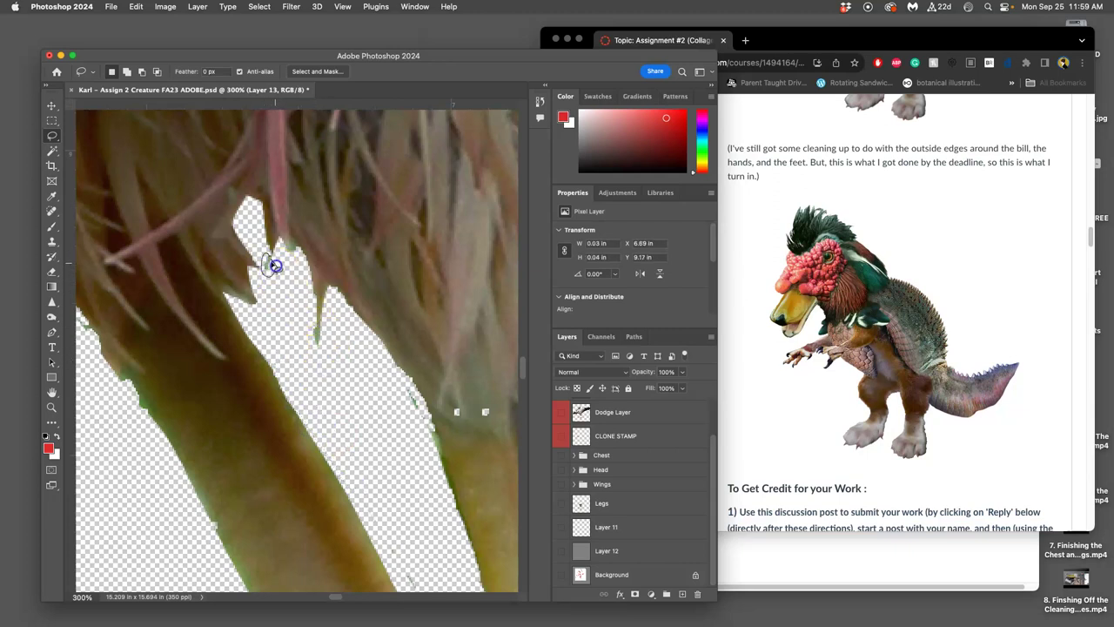
key(Delete)
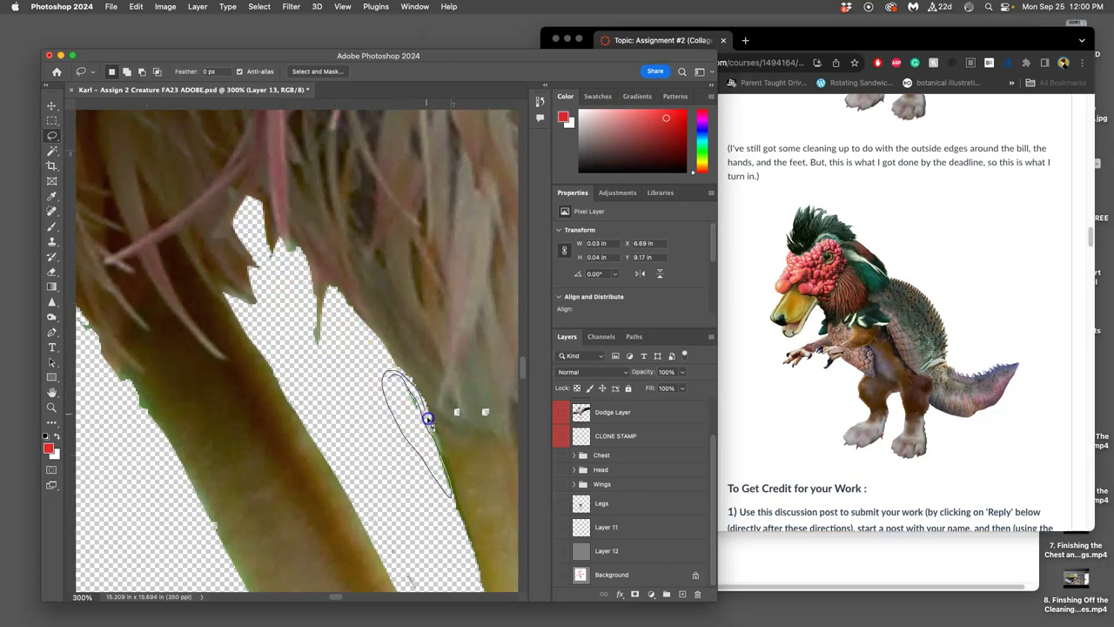
drag(442, 458, 444, 491)
click(416, 487)
Clone Stamp over the two white specks at the top of the standing leg with a 23 px brush at 100% opacity.
drag(444, 416, 316, 344)
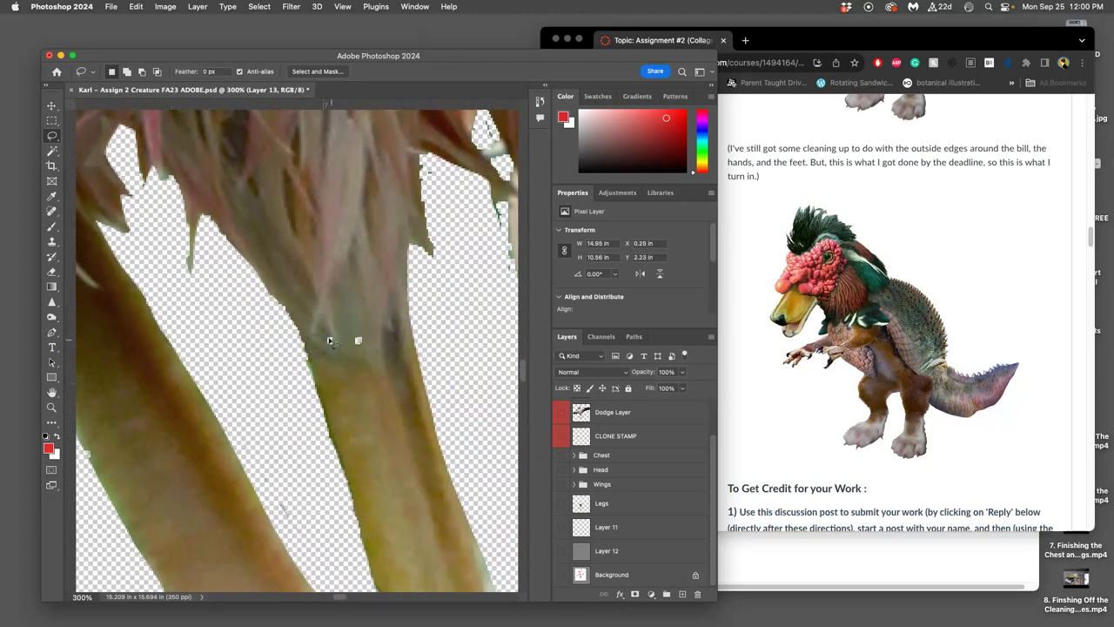
click(51, 242)
drag(334, 313, 324, 287)
click(303, 73)
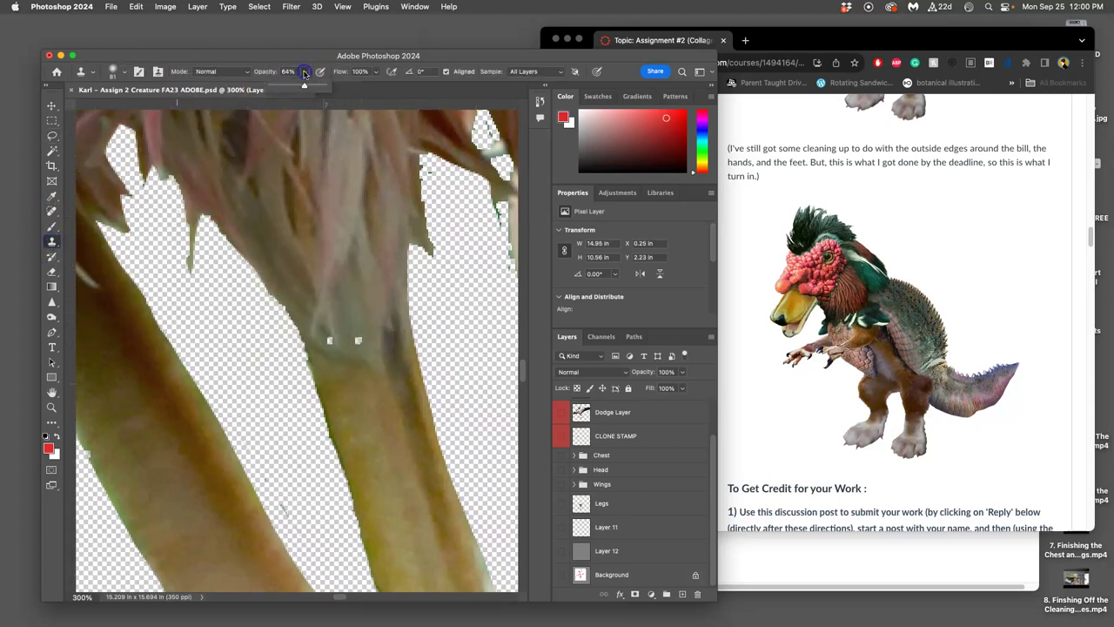
click(123, 73)
click(114, 105)
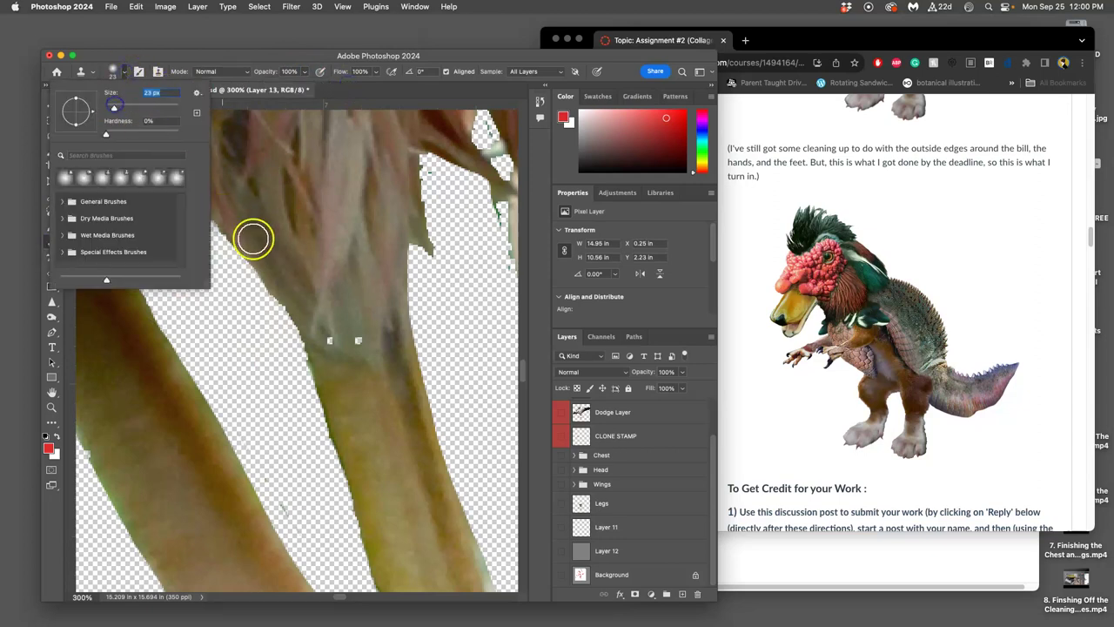
alt+click(362, 269)
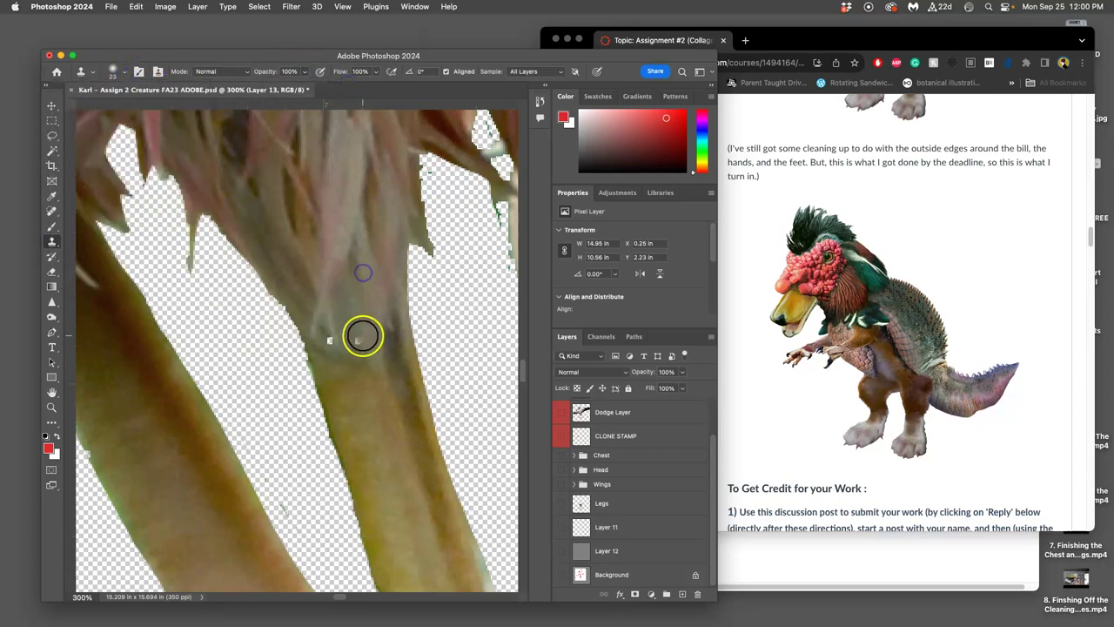
drag(361, 338, 357, 342)
alt+click(313, 276)
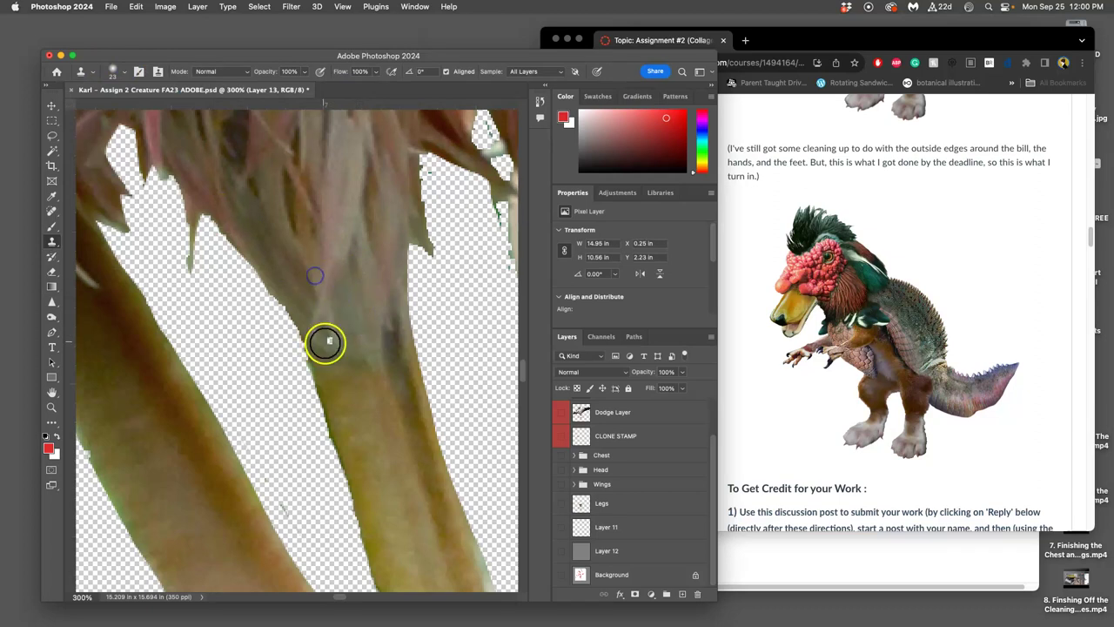
click(331, 343)
Lasso and delete the green leftovers in the narrow gap between the reddish hanging feathers.
mouse_move(371, 231)
mouse_down()
mouse_move(258, 351)
mouse_move(255, 326)
mouse_move(171, 270)
mouse_up()
click(51, 134)
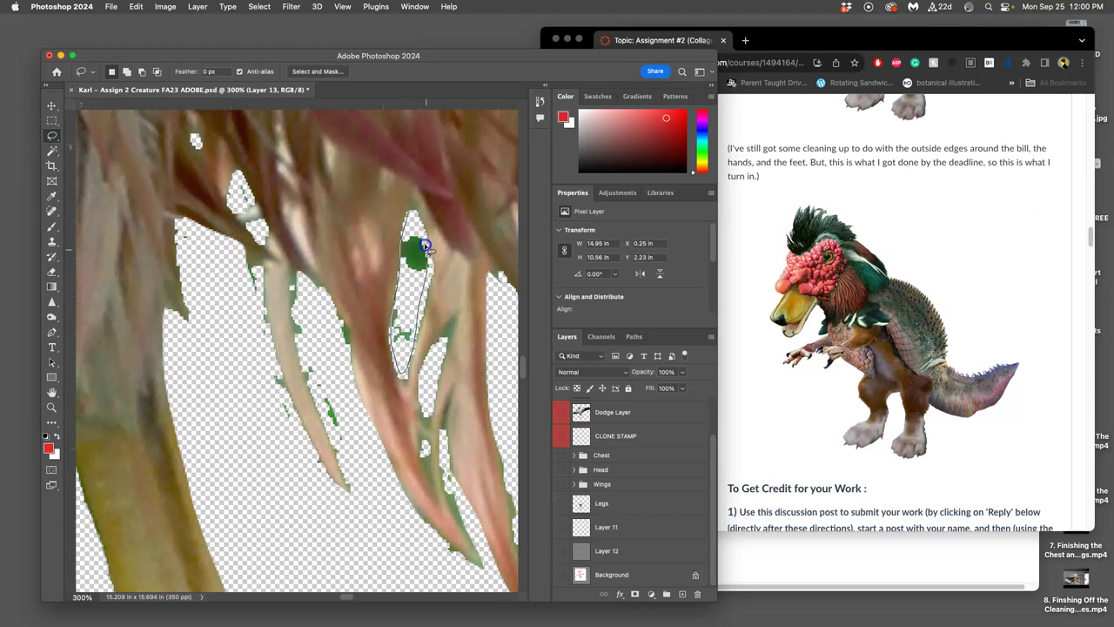
drag(420, 233, 417, 225)
key(BackSpace)
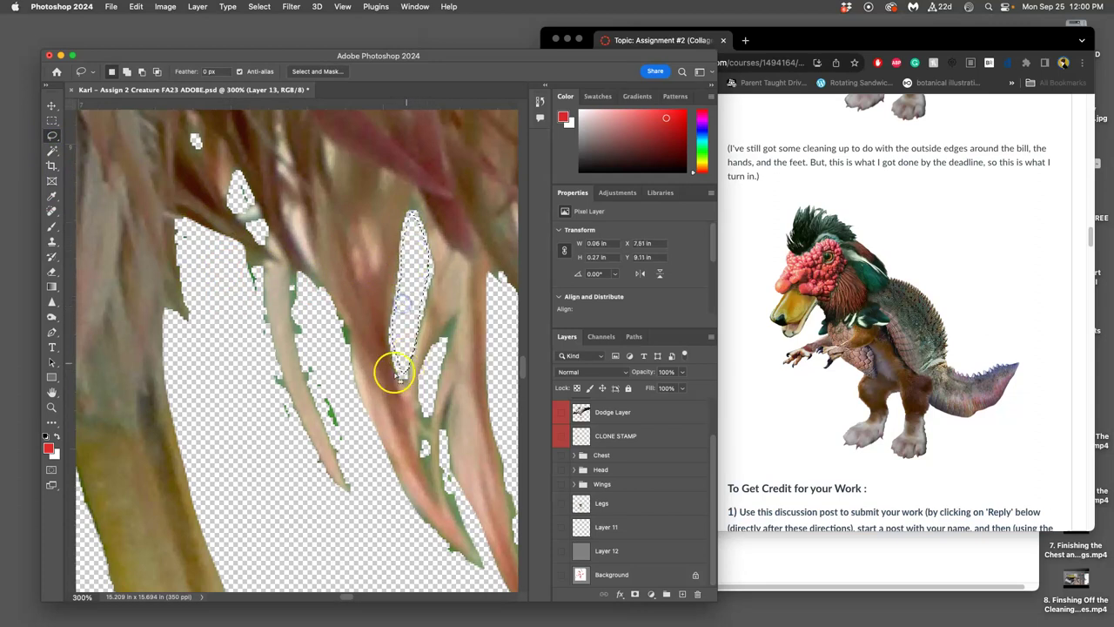
Check the whole creature at 12.5% zoom and save the document.
key(super+minus)
key(super+minus)
key(super+minus)
key(super+minus)
key(super+minus)
key(super+minus)
key(super+minus)
key(super+minus)
key(super+s)
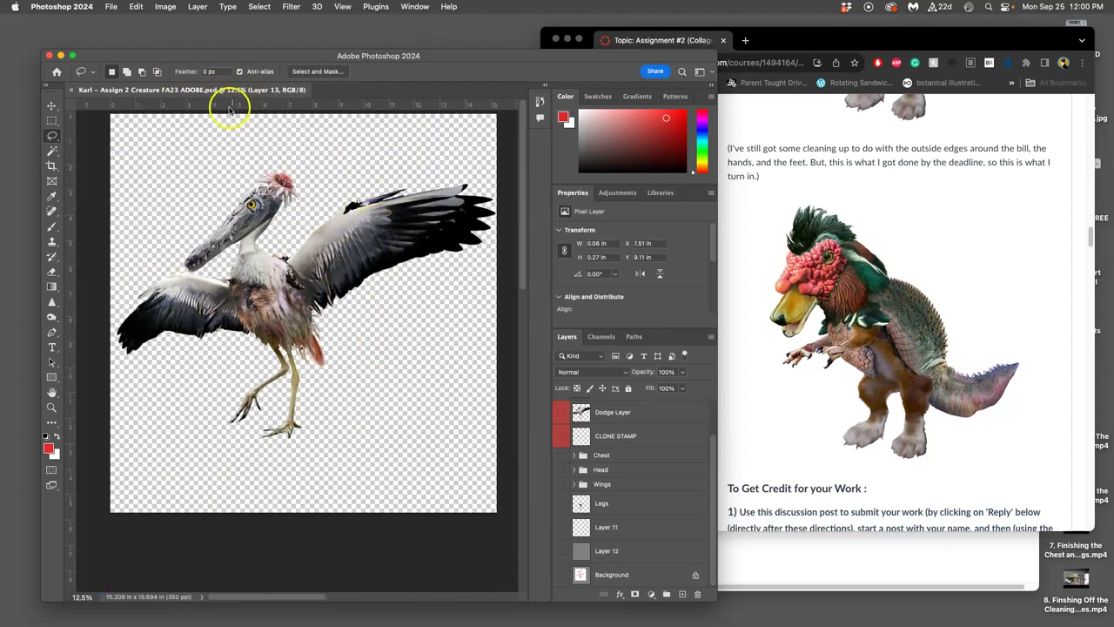
Save a copy of the creature document in PNG format to the Desktop, keeping the suggested file name.
click(112, 6)
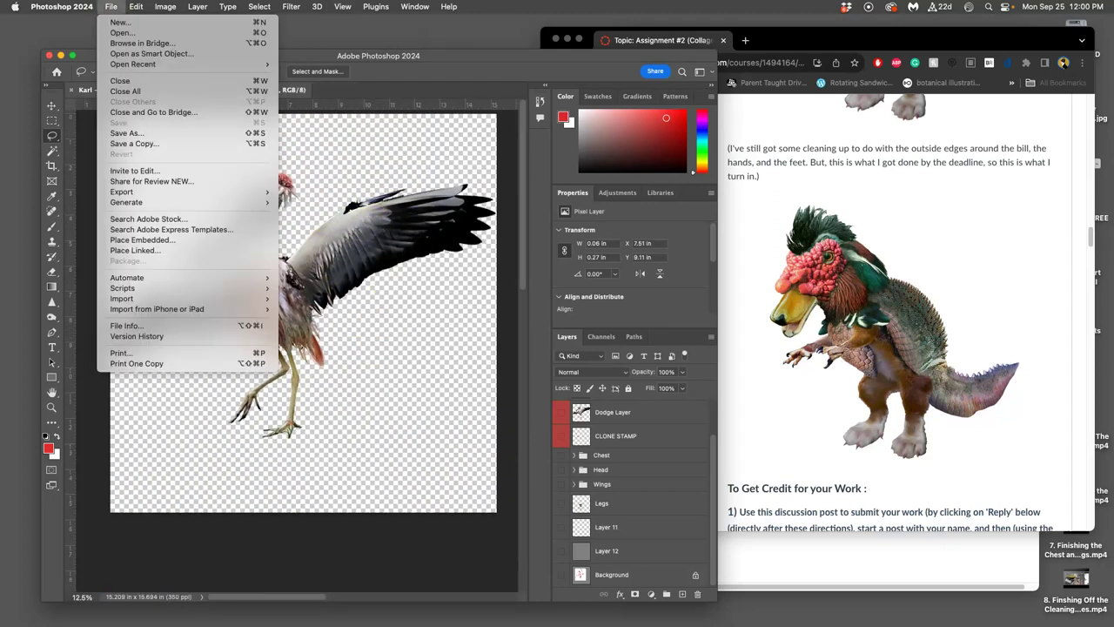
click(138, 143)
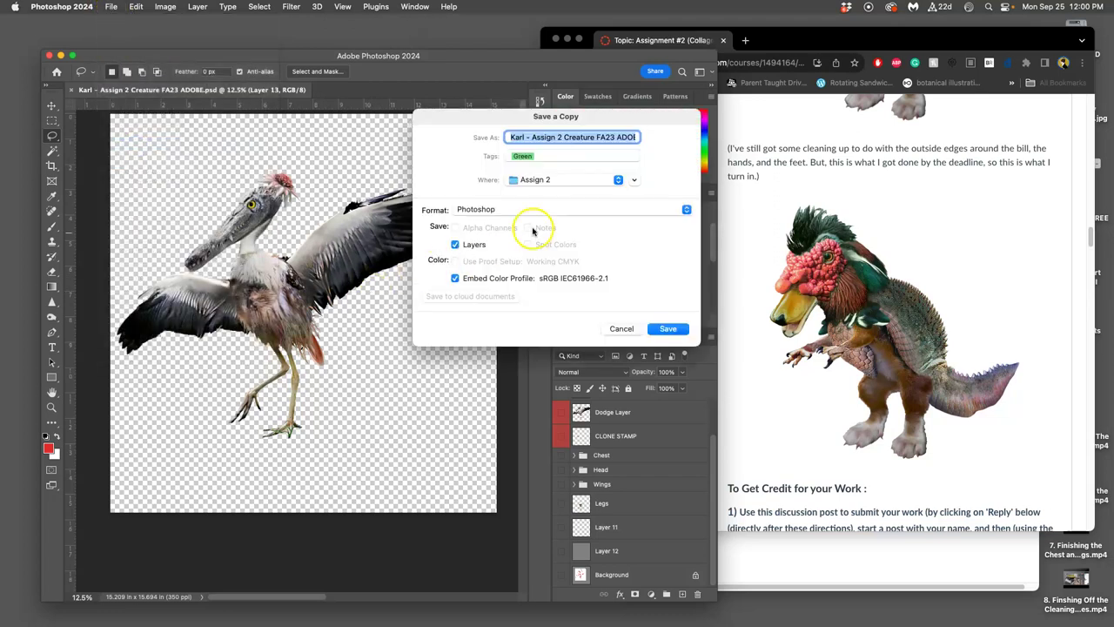
click(528, 209)
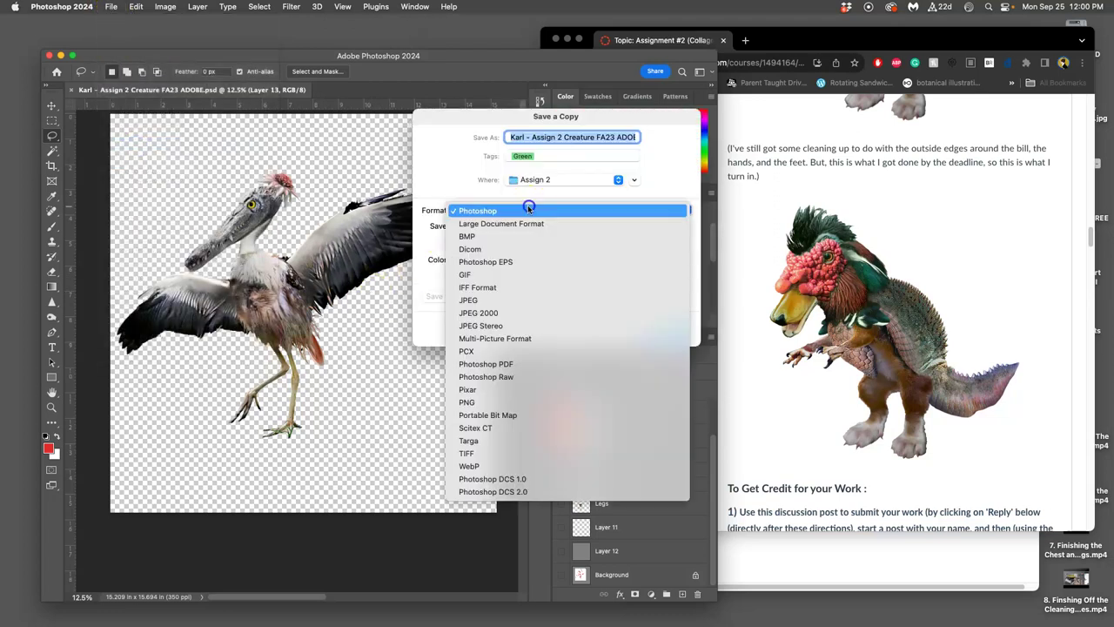
click(500, 402)
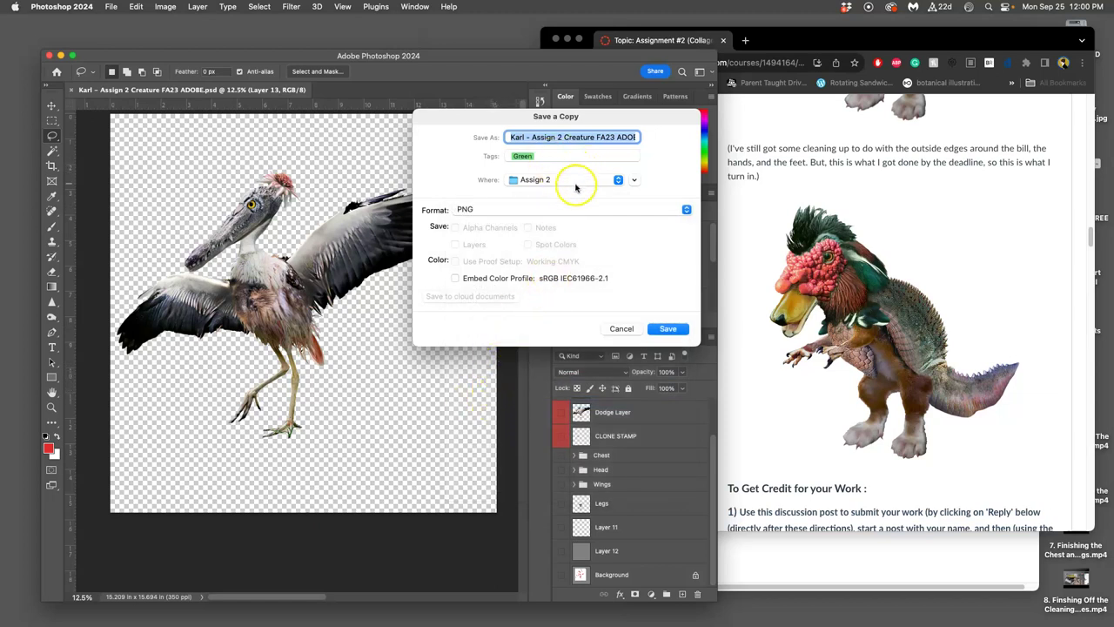
key(super+d)
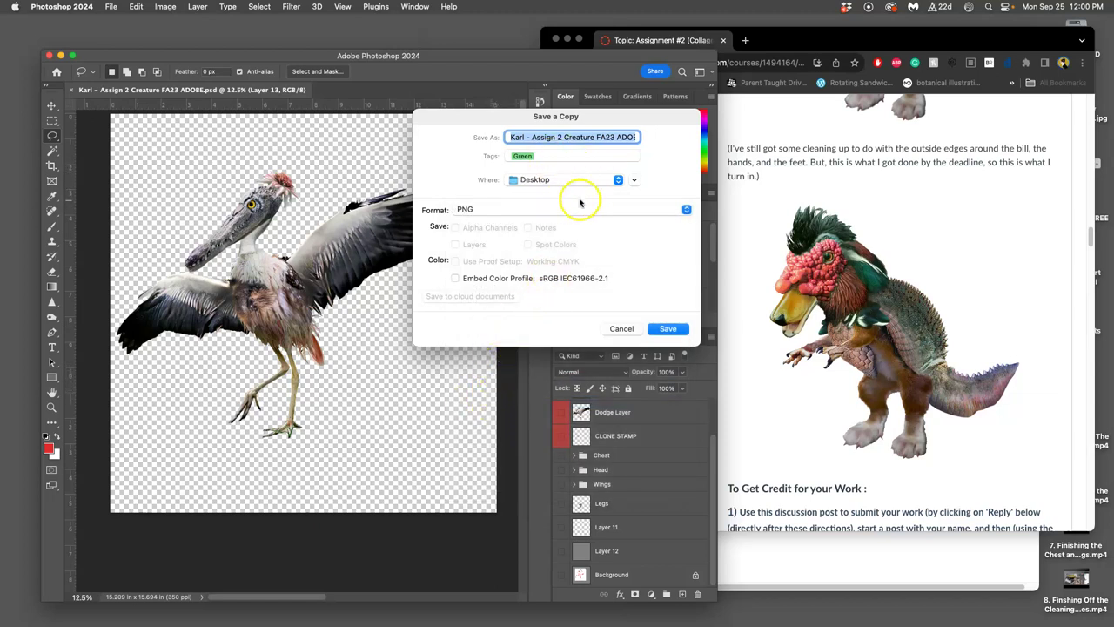
click(667, 328)
click(630, 296)
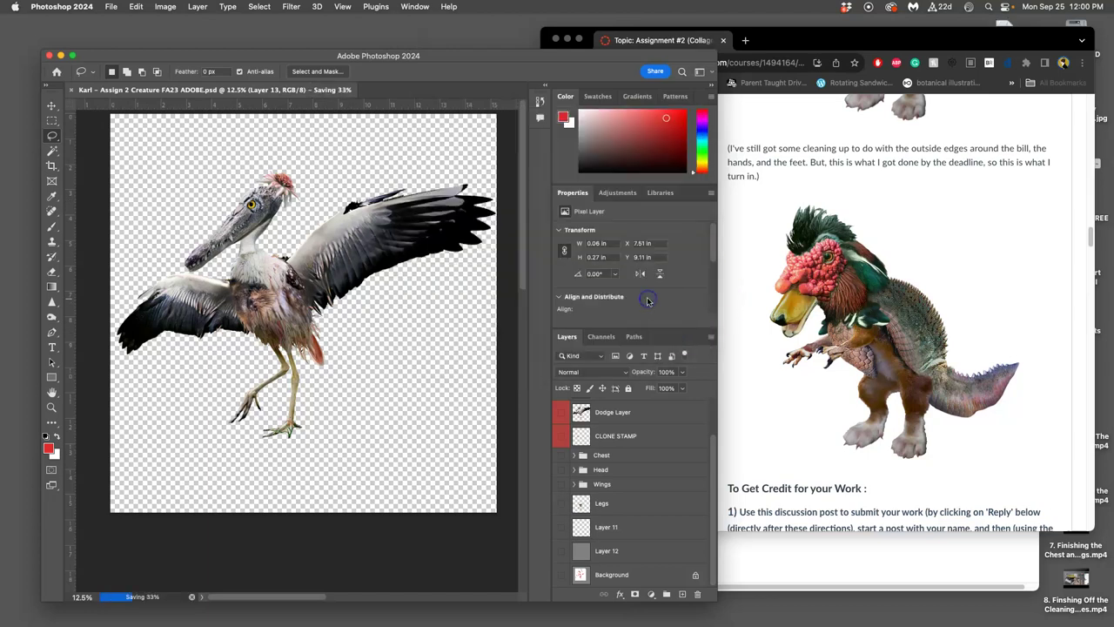
Switch to the Assignment #2 discussion in Chrome and open the Instructor Example post for editing.
click(771, 272)
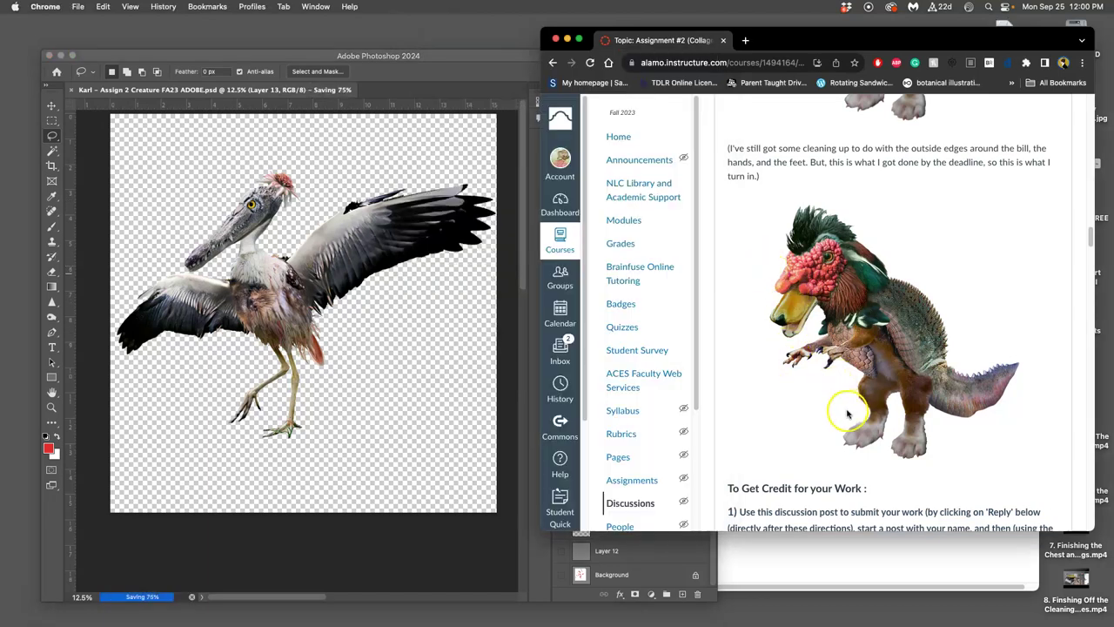
scroll(835, 388, down, 10)
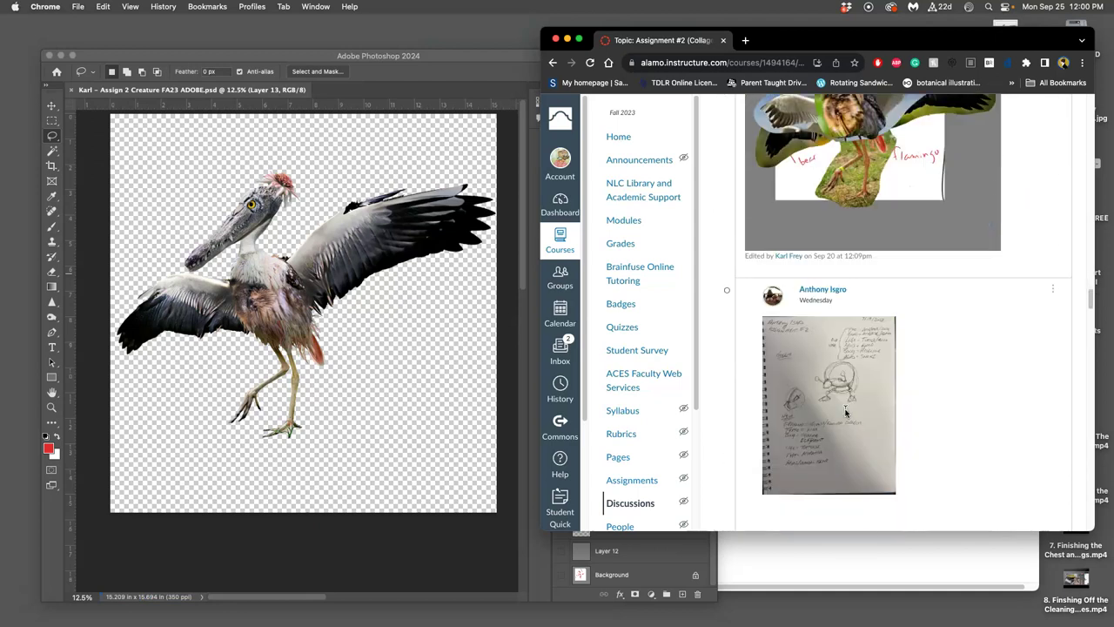
scroll(845, 410, up, 10)
scroll(932, 218, up, 2)
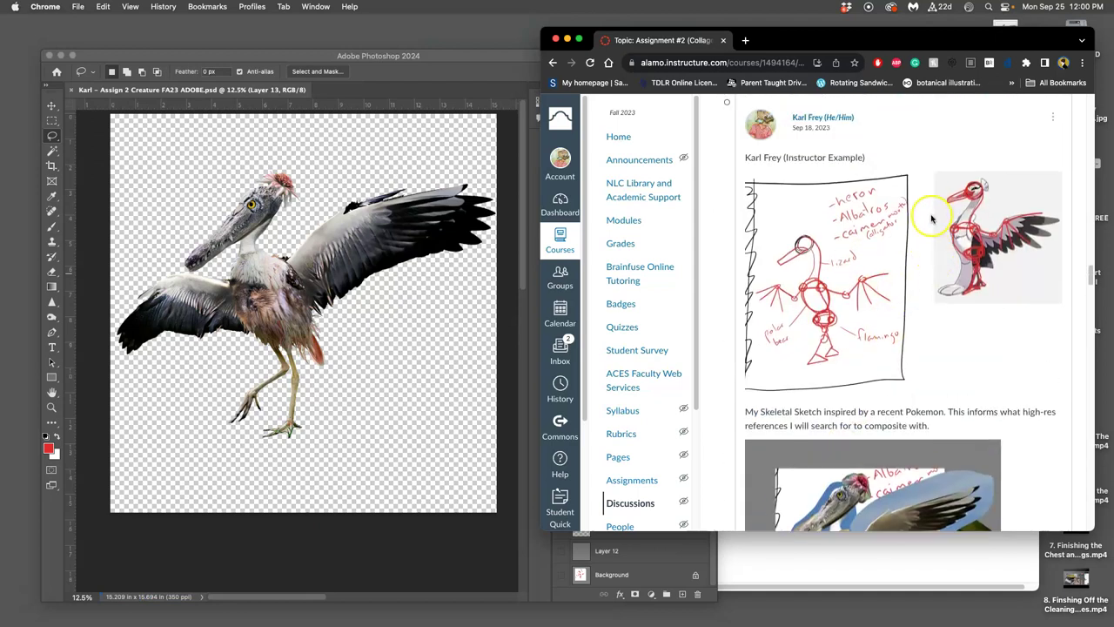
click(1052, 116)
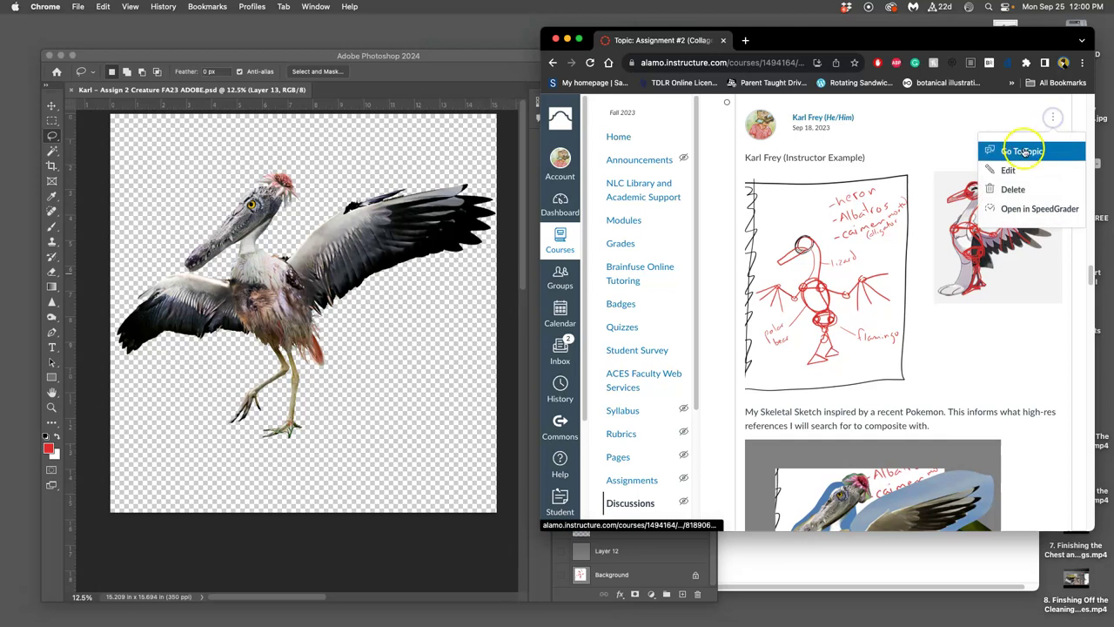
click(1010, 170)
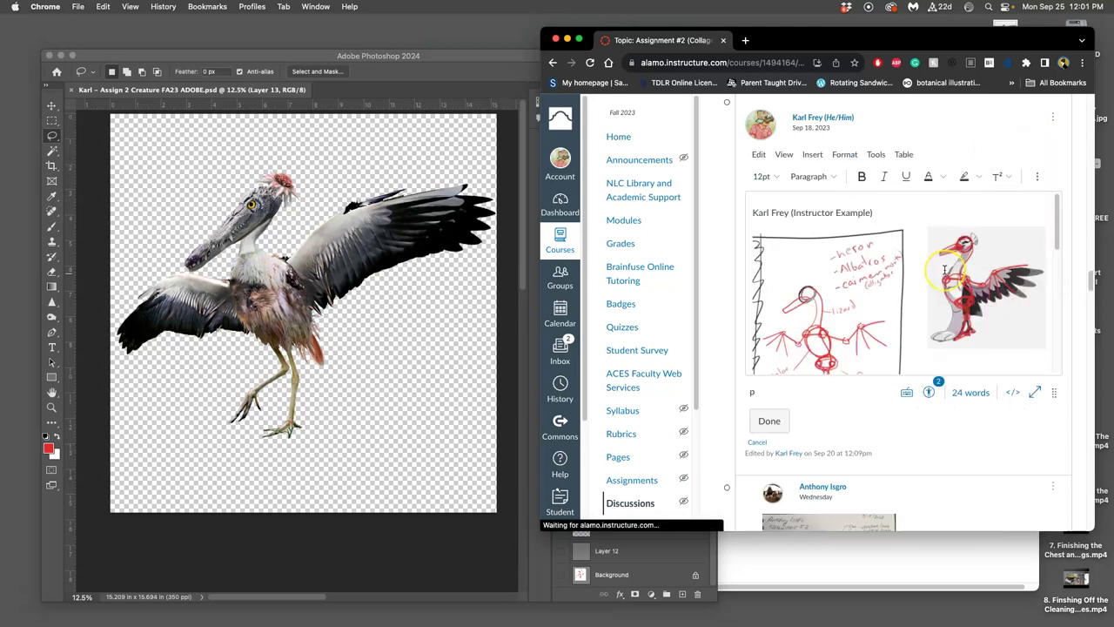
Start a new line below the last collage image at the end of the post.
scroll(944, 270, down, 5)
scroll(944, 270, up, 5)
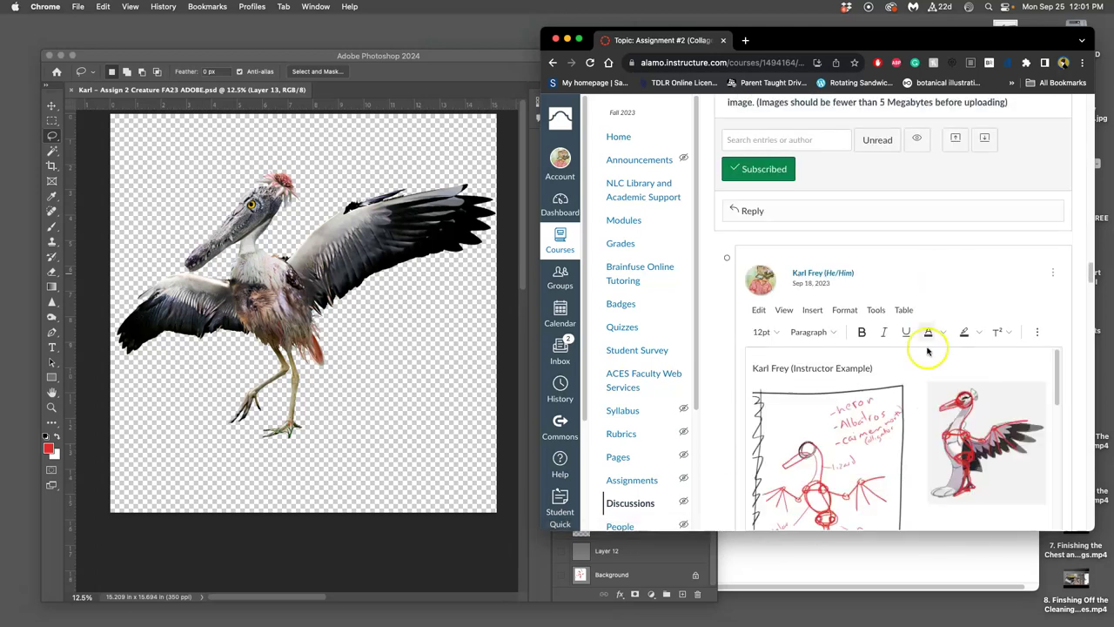
scroll(919, 376, down, 4)
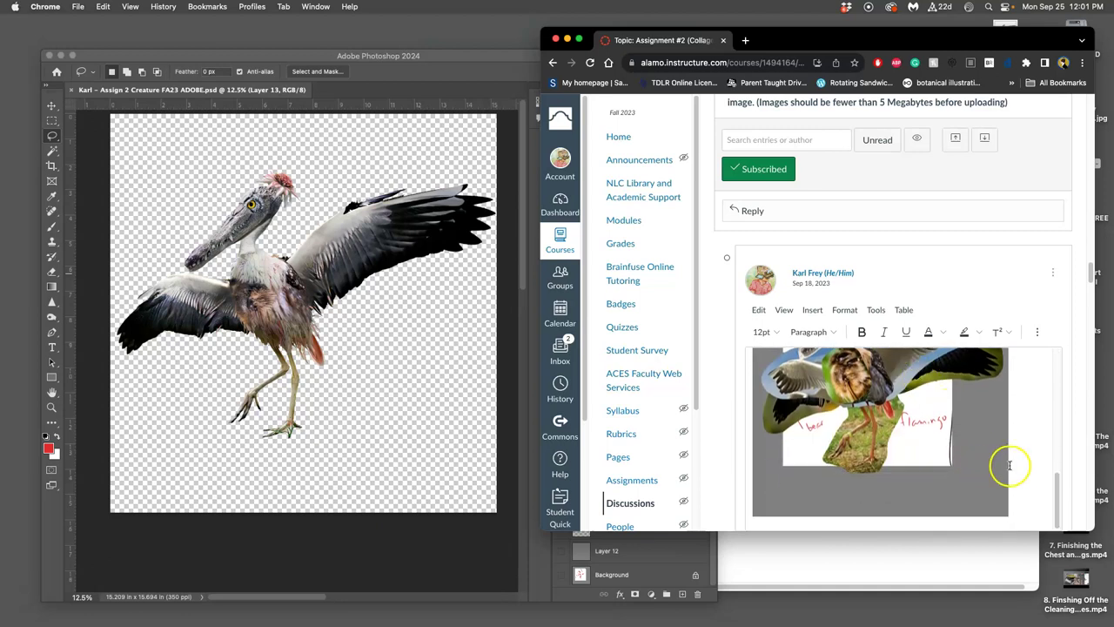
click(1016, 466)
scroll(1016, 465, down, 1)
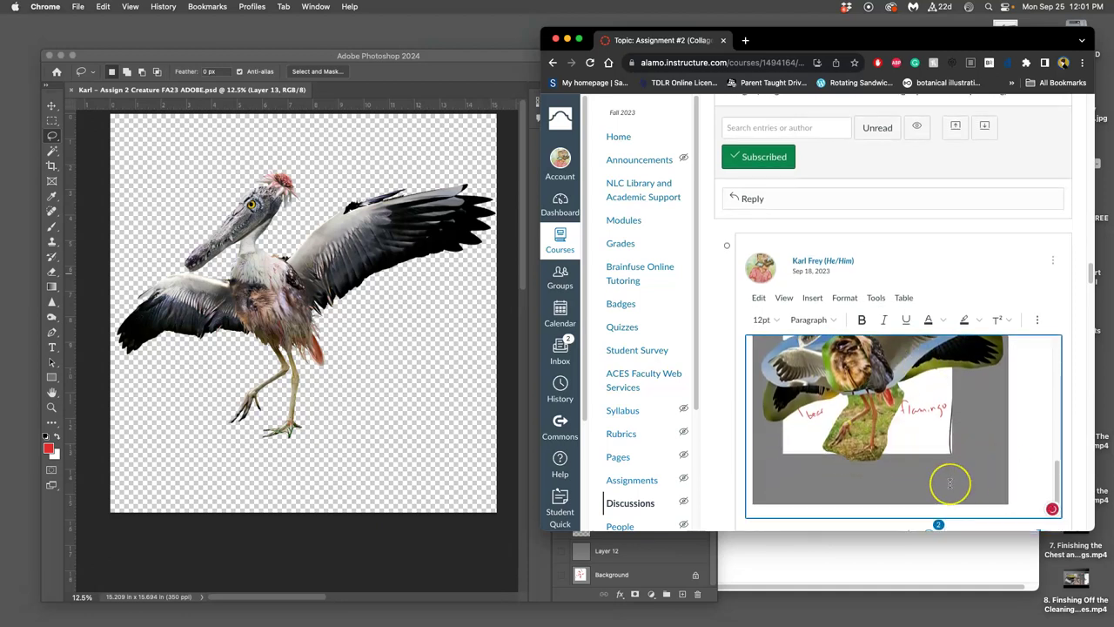
scroll(949, 483, down, 1)
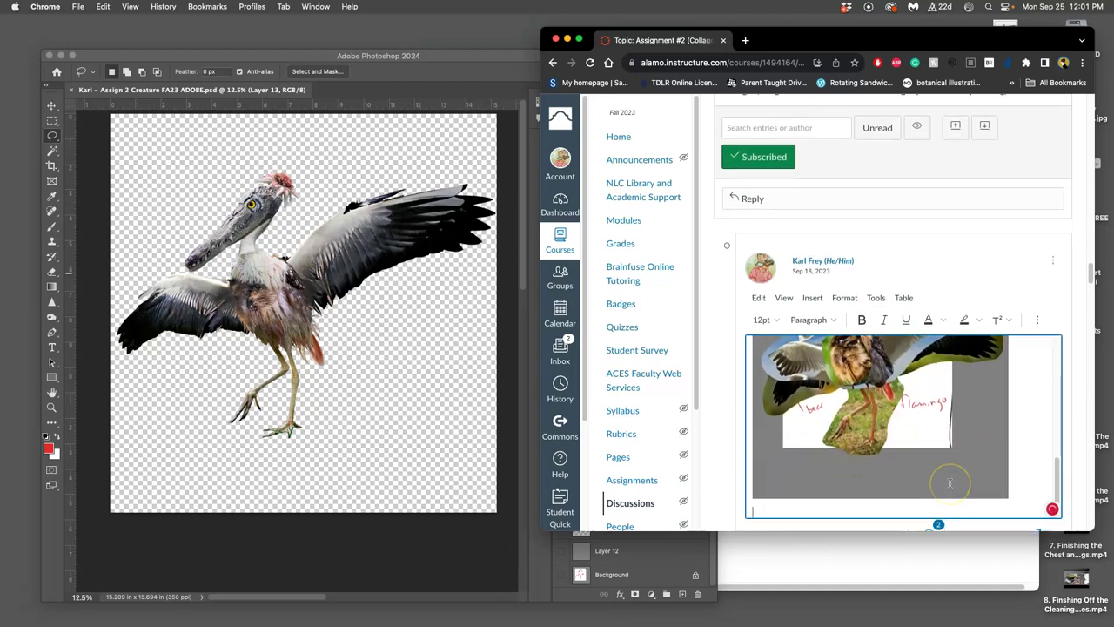
Upload the creature PNG from the Desktop and insert it at the end of the post.
click(1037, 317)
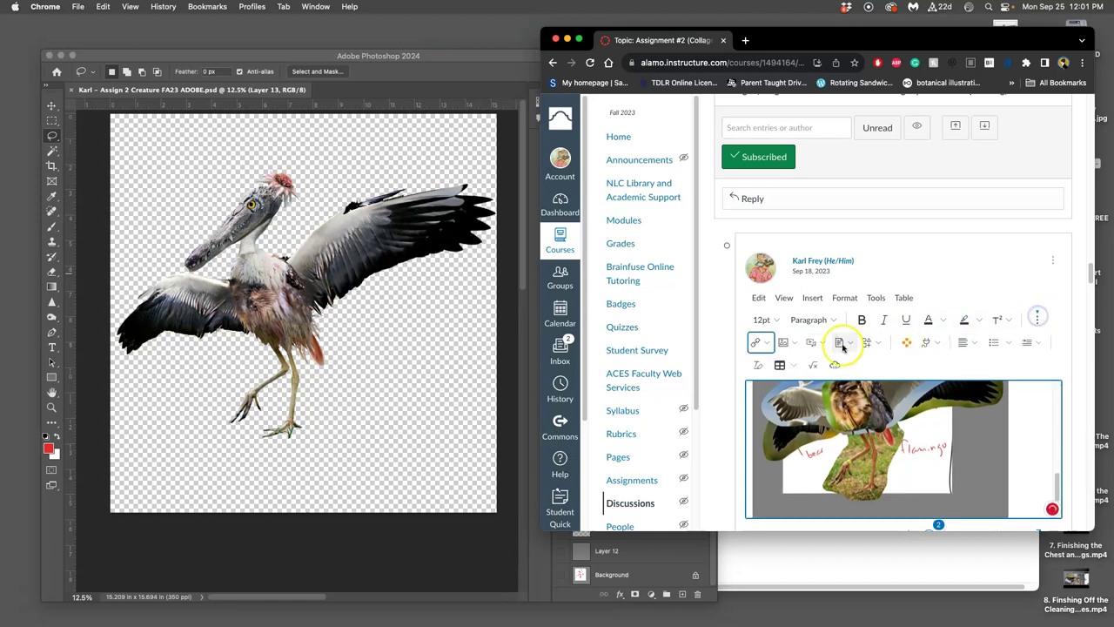
click(785, 343)
click(787, 365)
key(F11)
drag(1005, 36, 848, 329)
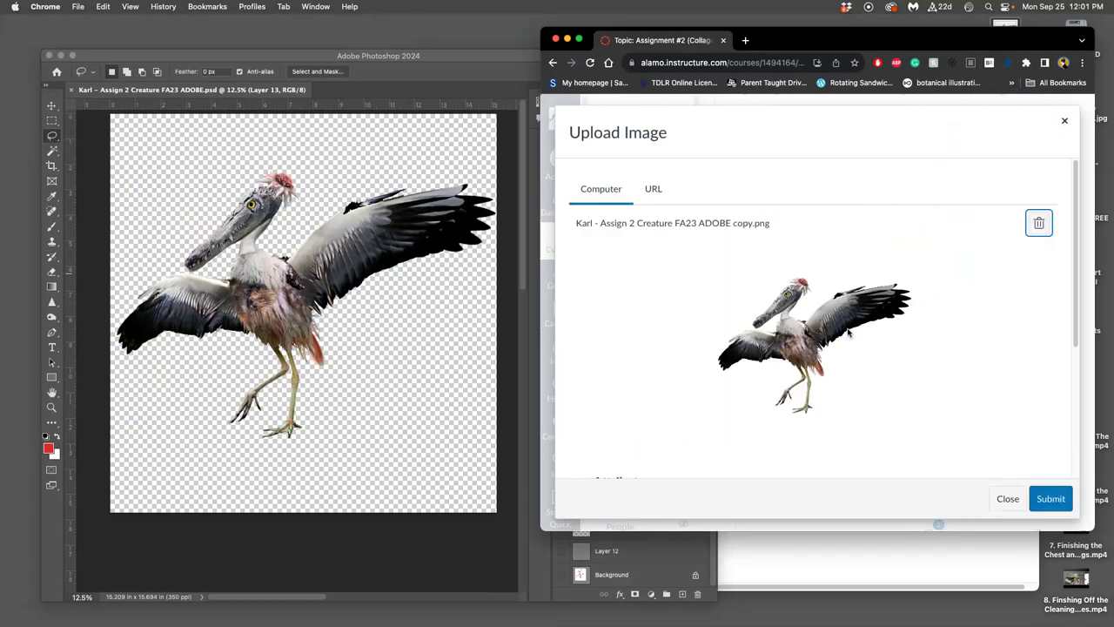
click(1049, 498)
click(947, 435)
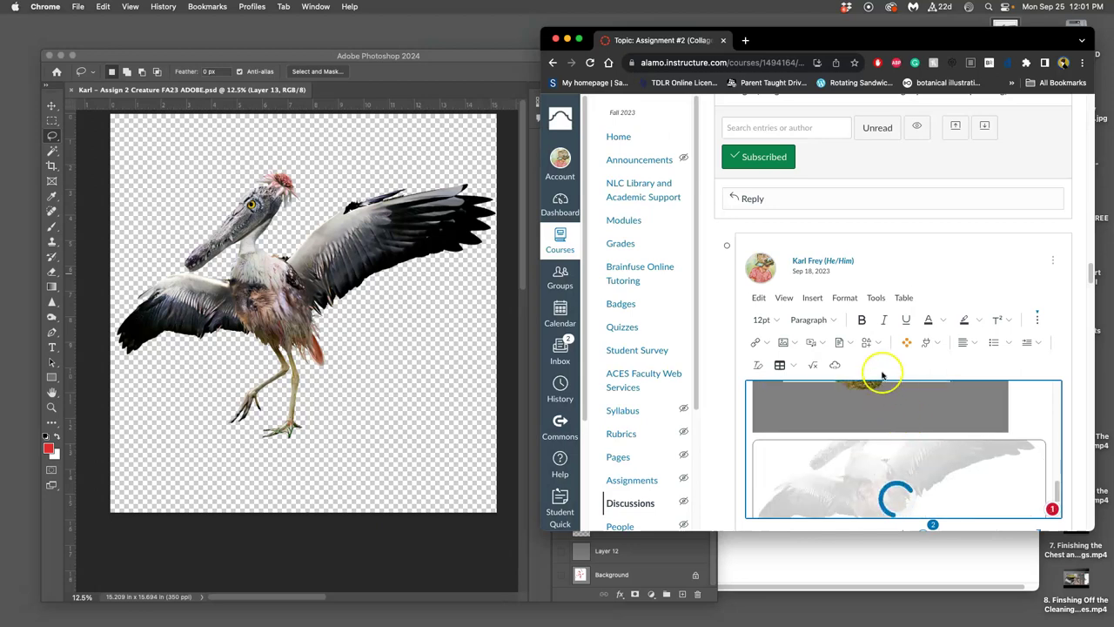
scroll(877, 253, down, 2)
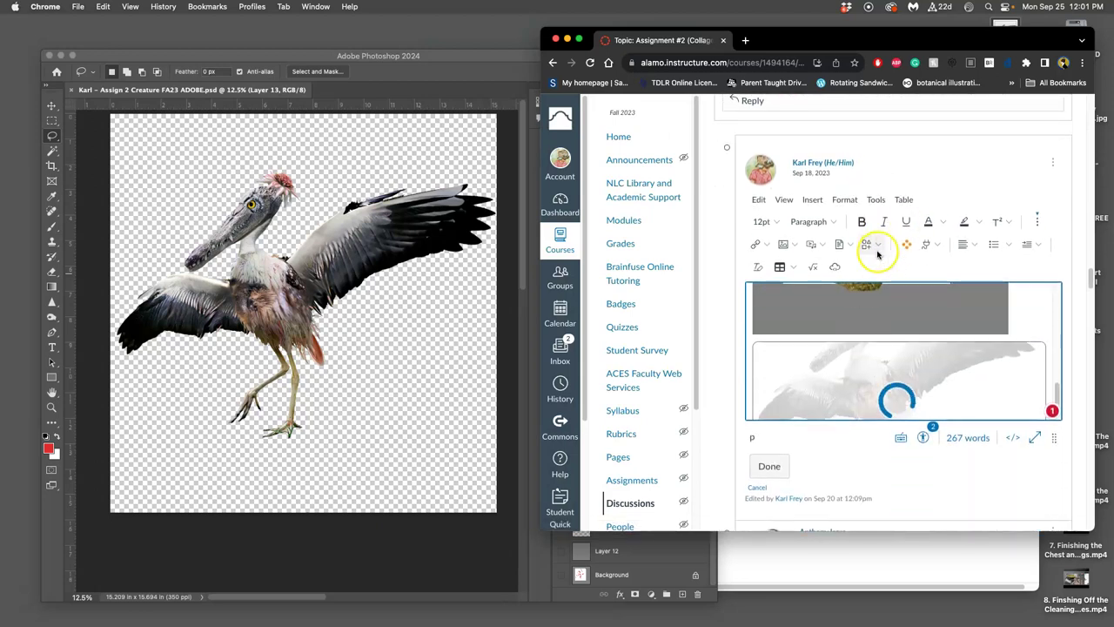